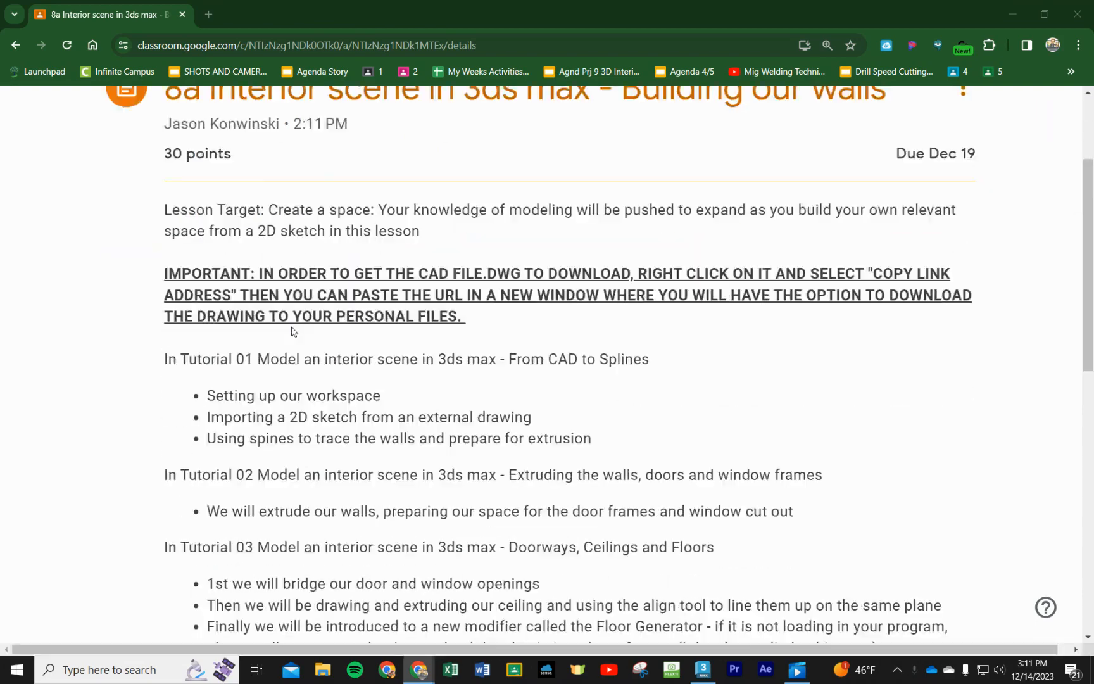
Open the CAD FILE.dwg attachment of the assignment in its own browser window.
{"action": "scroll", "coordinate": [296, 338], "scroll_direction": "down", "scroll_amount": 2}
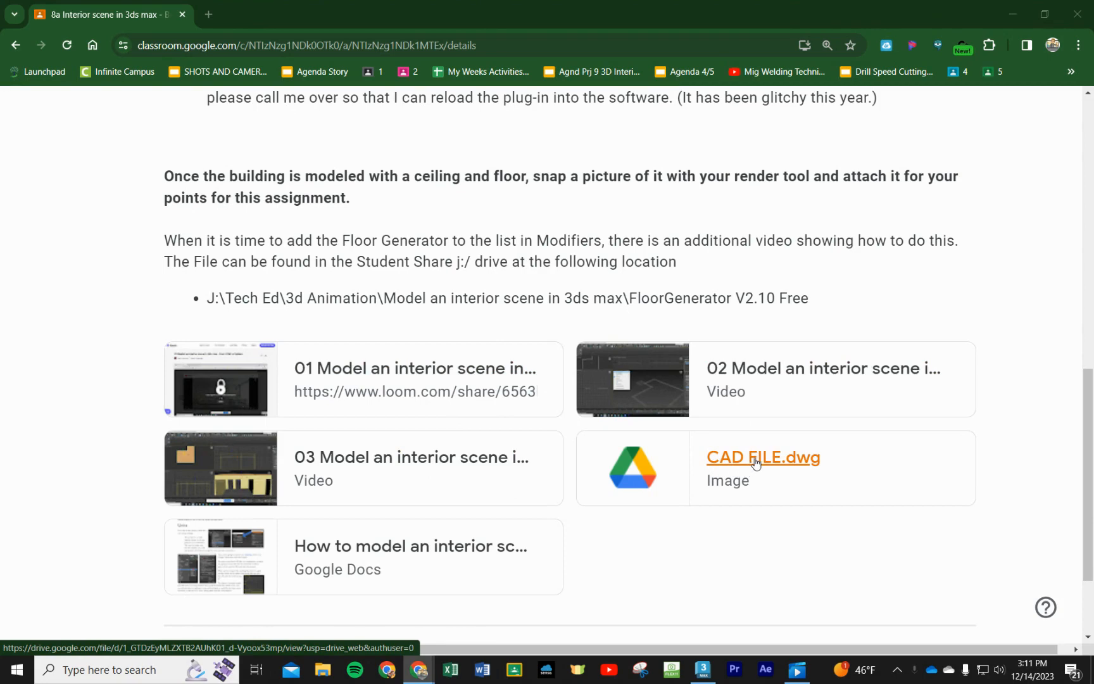
{"action": "left_click", "coordinate": [763, 437]}
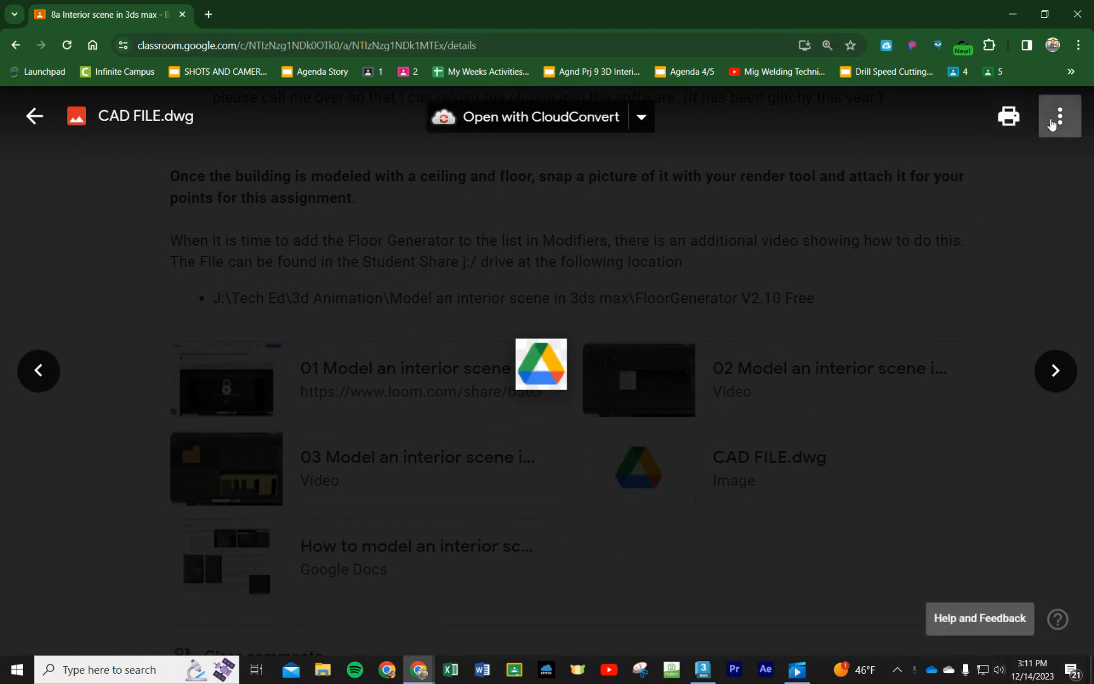
{"action": "left_click", "coordinate": [1060, 116]}
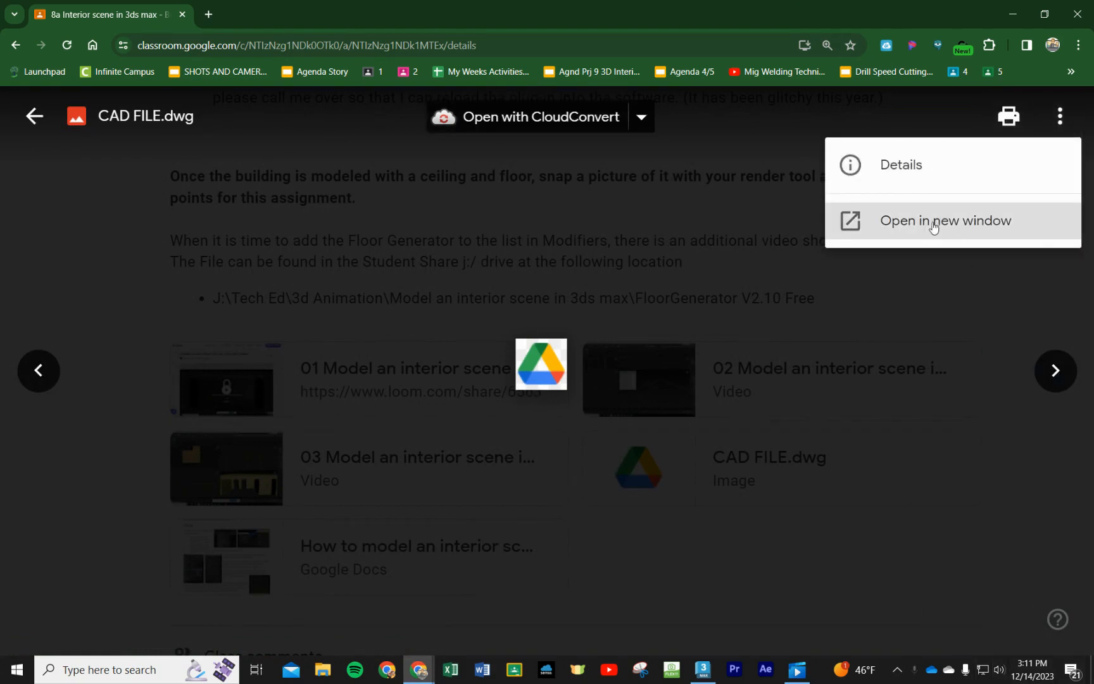
{"action": "left_click", "coordinate": [916, 231]}
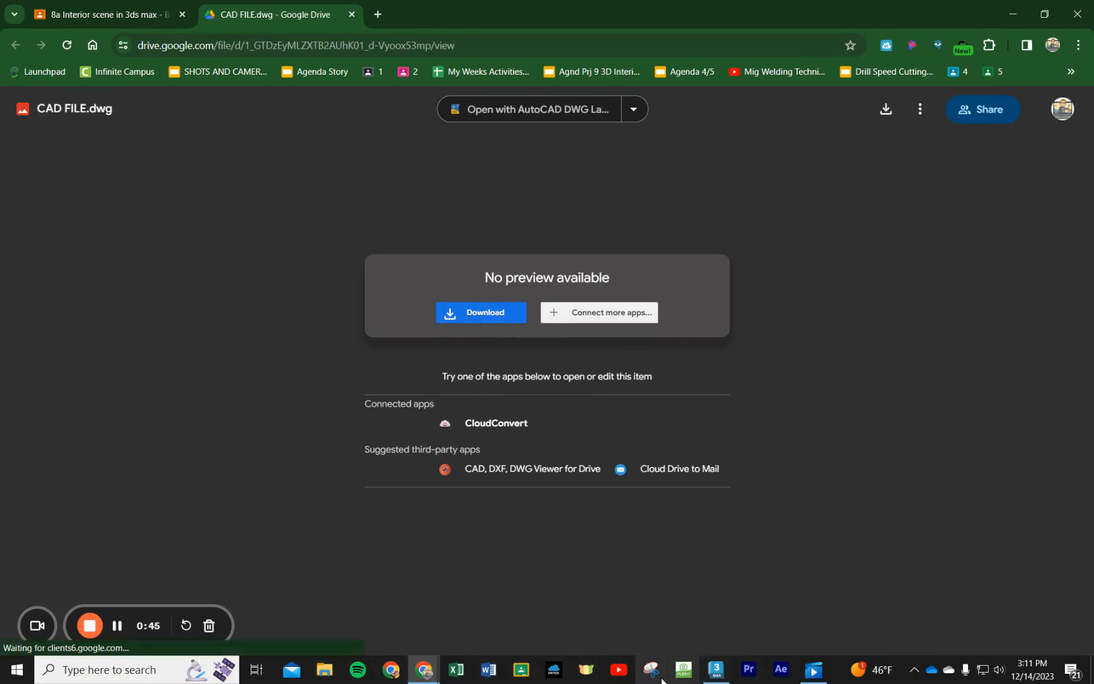
{"action": "left_click", "coordinate": [586, 669]}
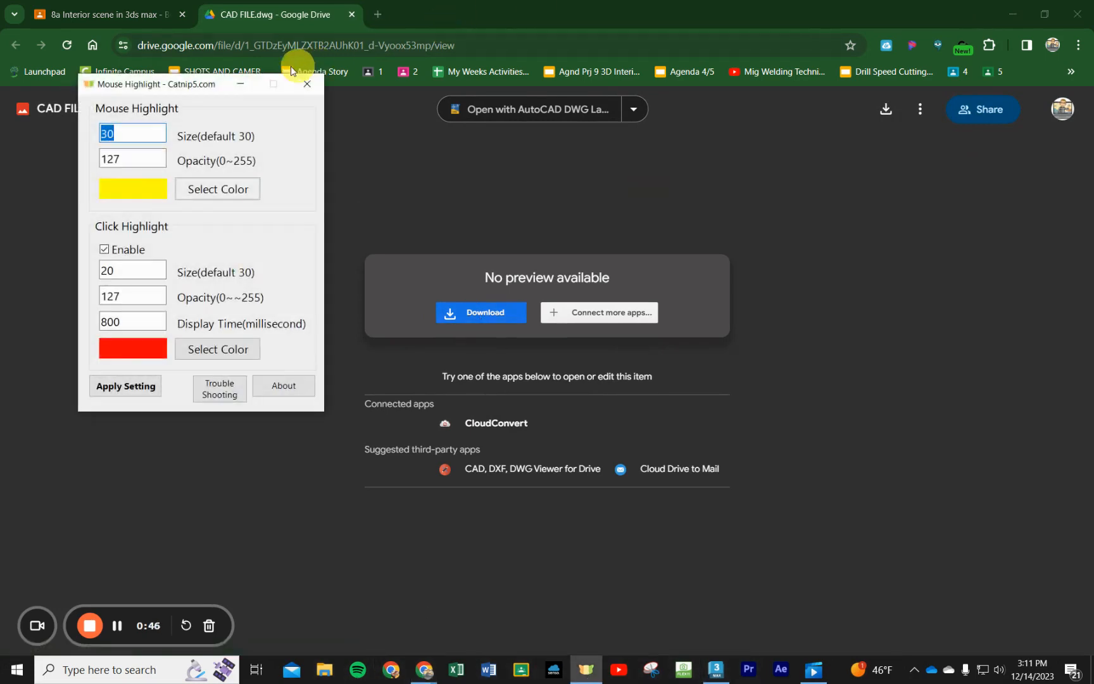
{"action": "left_click", "coordinate": [185, 88]}
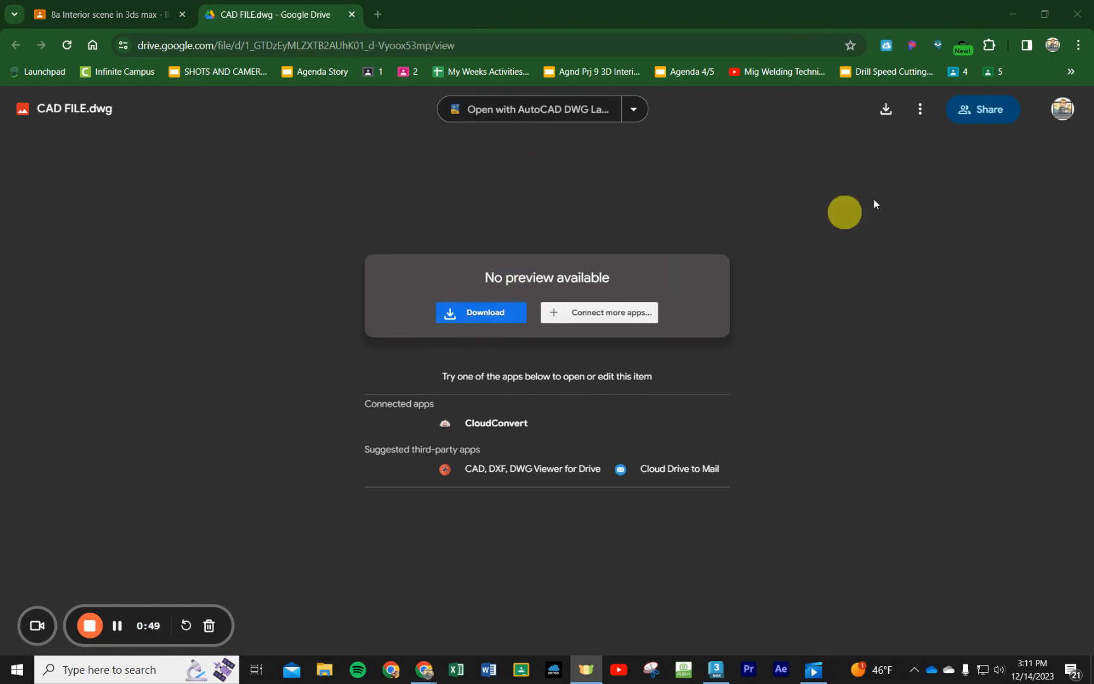
Start downloading CAD FILE.dwg to the 08 Interior Scene folder, and cancel the save.
{"action": "left_click", "coordinate": [484, 312]}
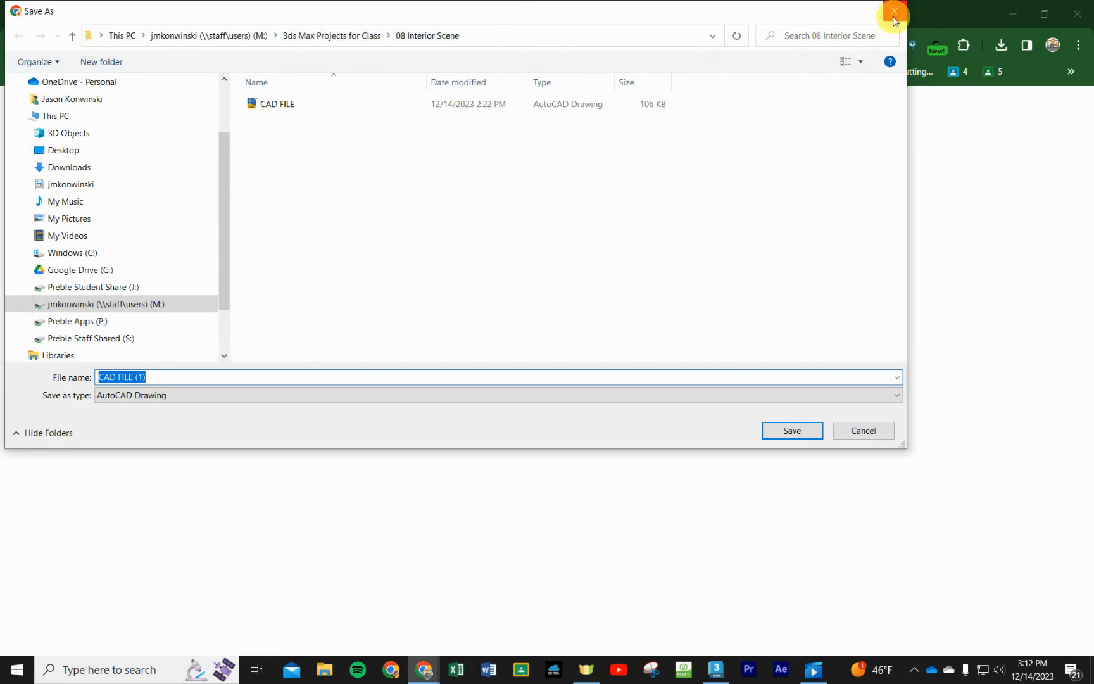
{"action": "left_click", "coordinate": [861, 430]}
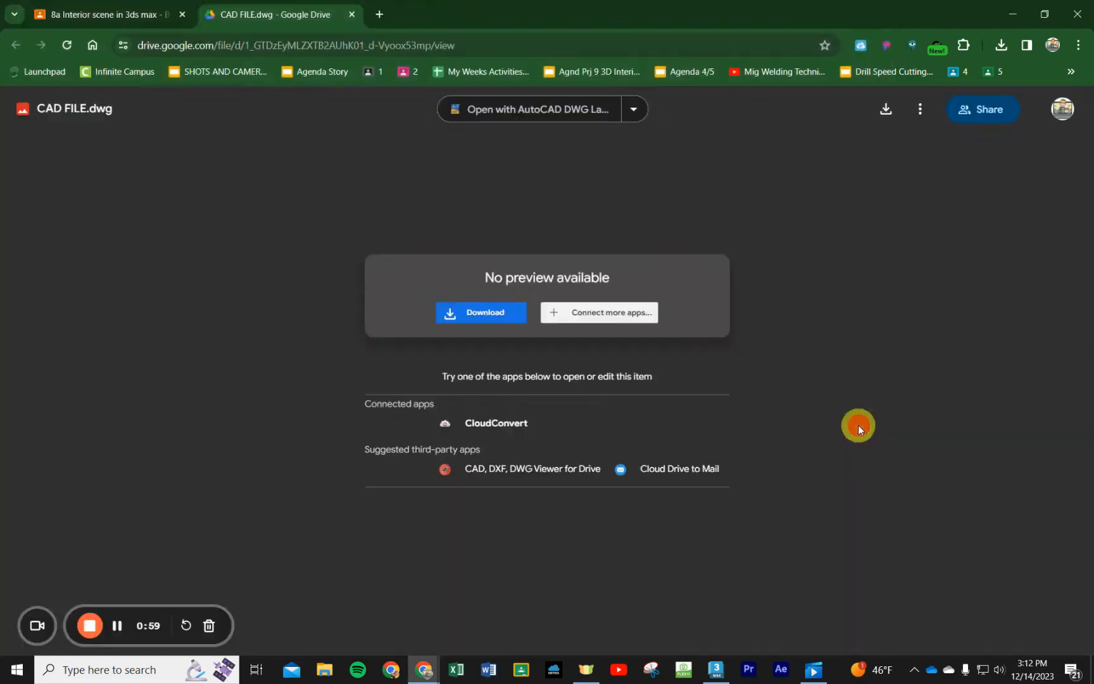
Switch to 3ds Max and import CAD FILE.dwg from 3ds Max Projects for Class\08 Interior Scene, keeping the default DWG import options.
{"action": "left_click", "coordinate": [1014, 21]}
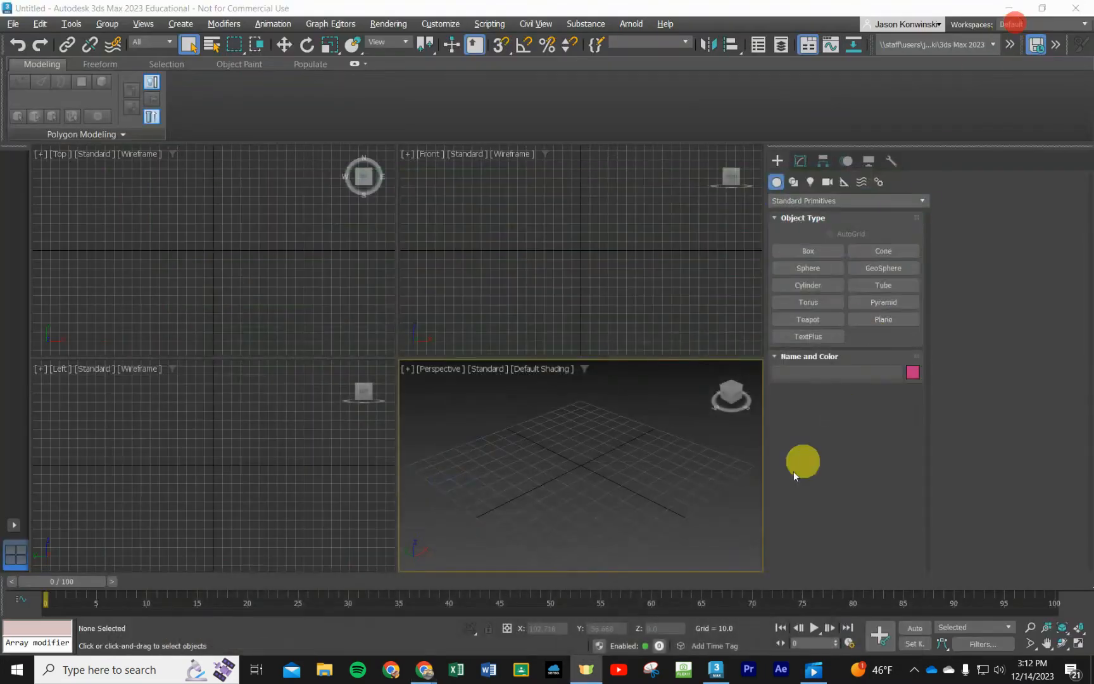
{"action": "left_click", "coordinate": [11, 24]}
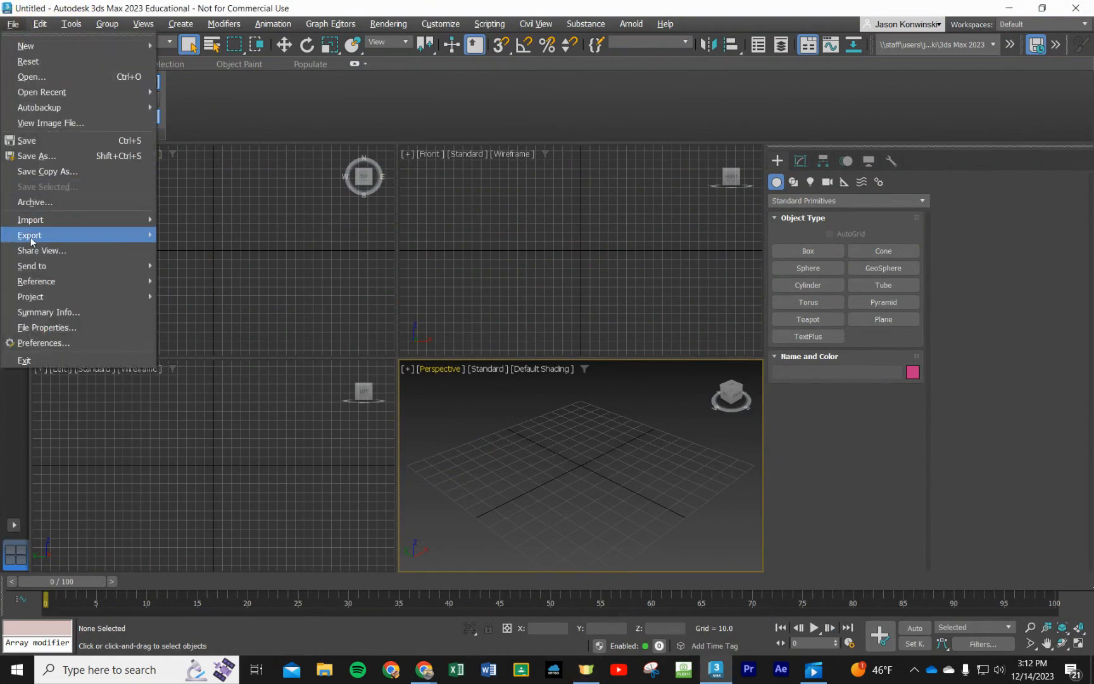
{"action": "mouse_move", "coordinate": [65, 220]}
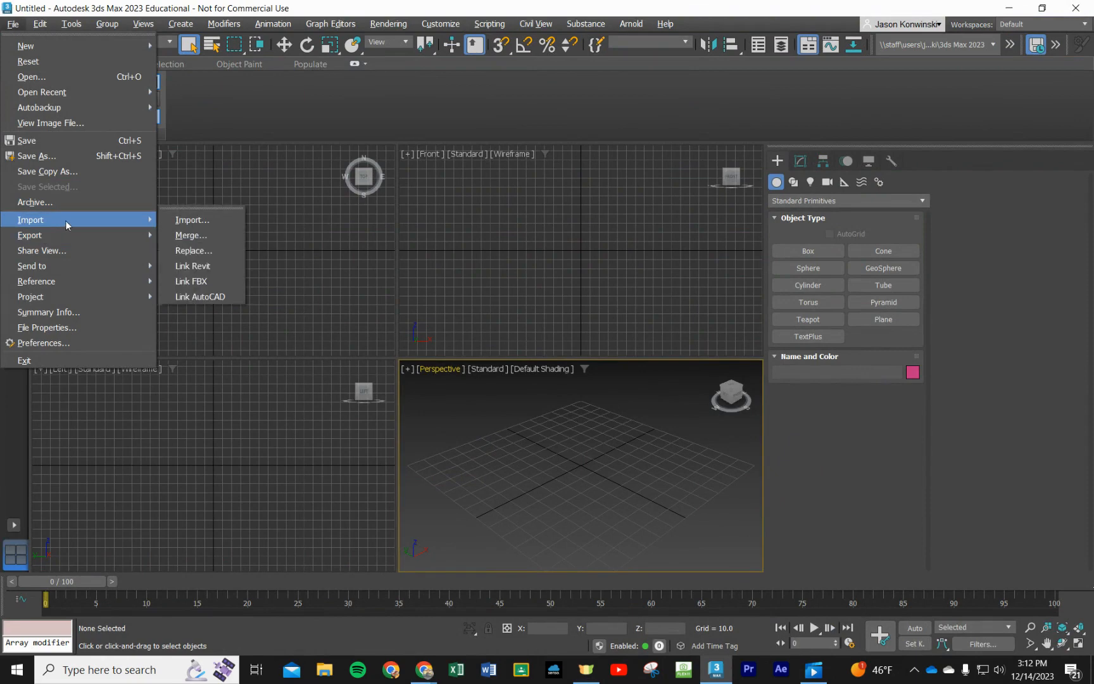
{"action": "left_click", "coordinate": [204, 224]}
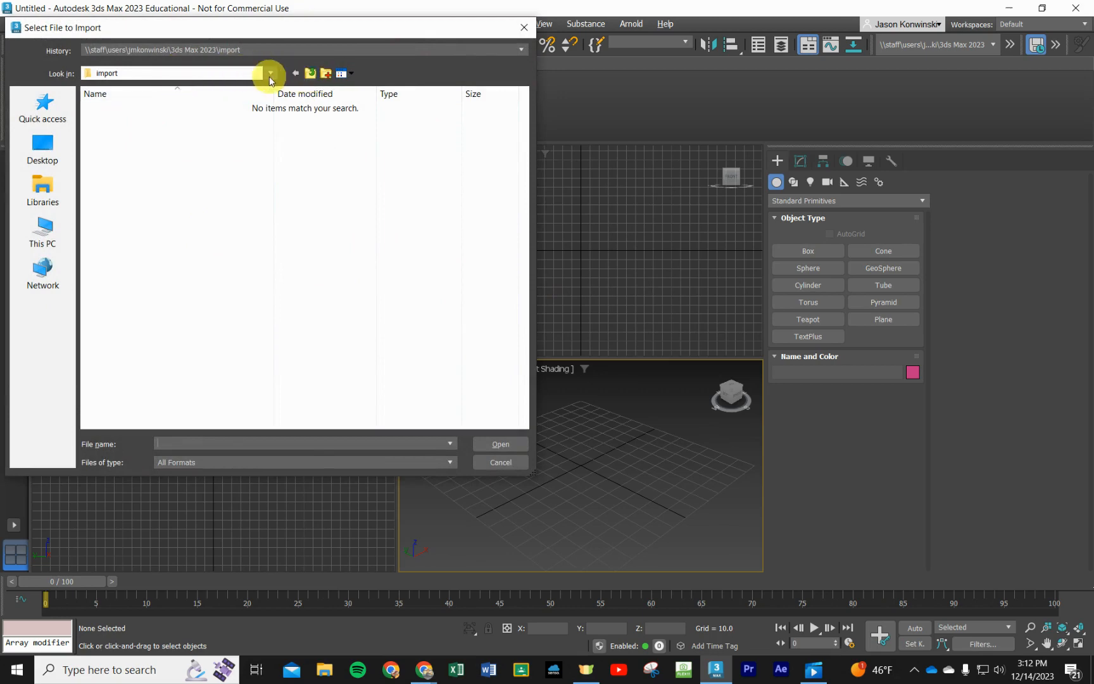
{"action": "left_click", "coordinate": [270, 73]}
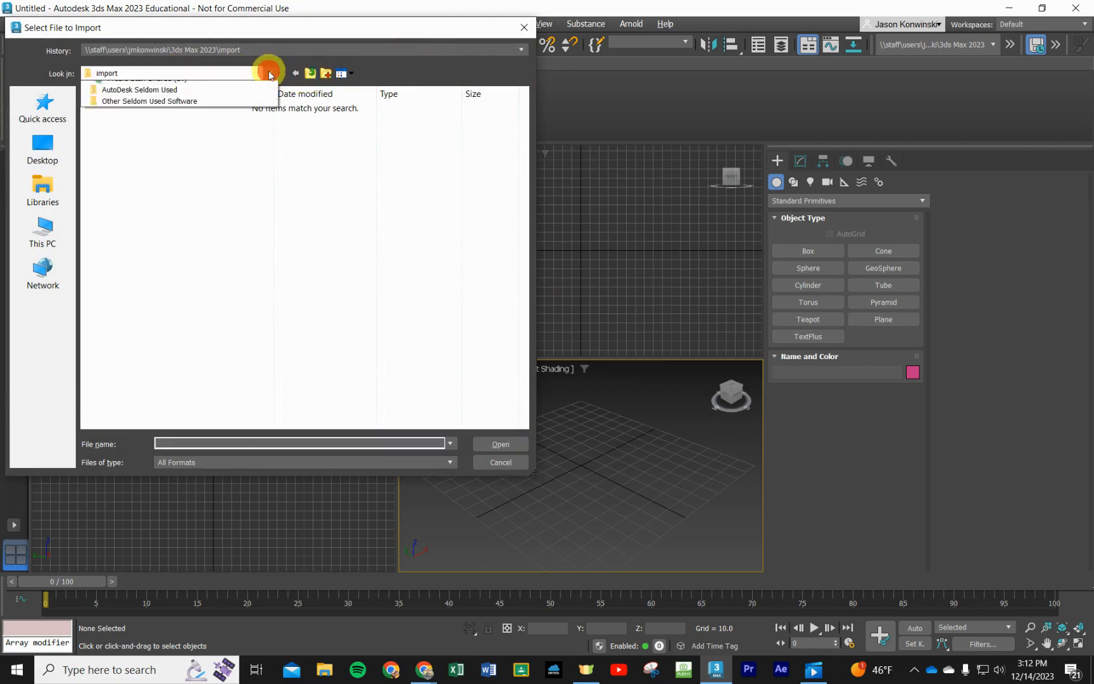
{"action": "left_click", "coordinate": [139, 73]}
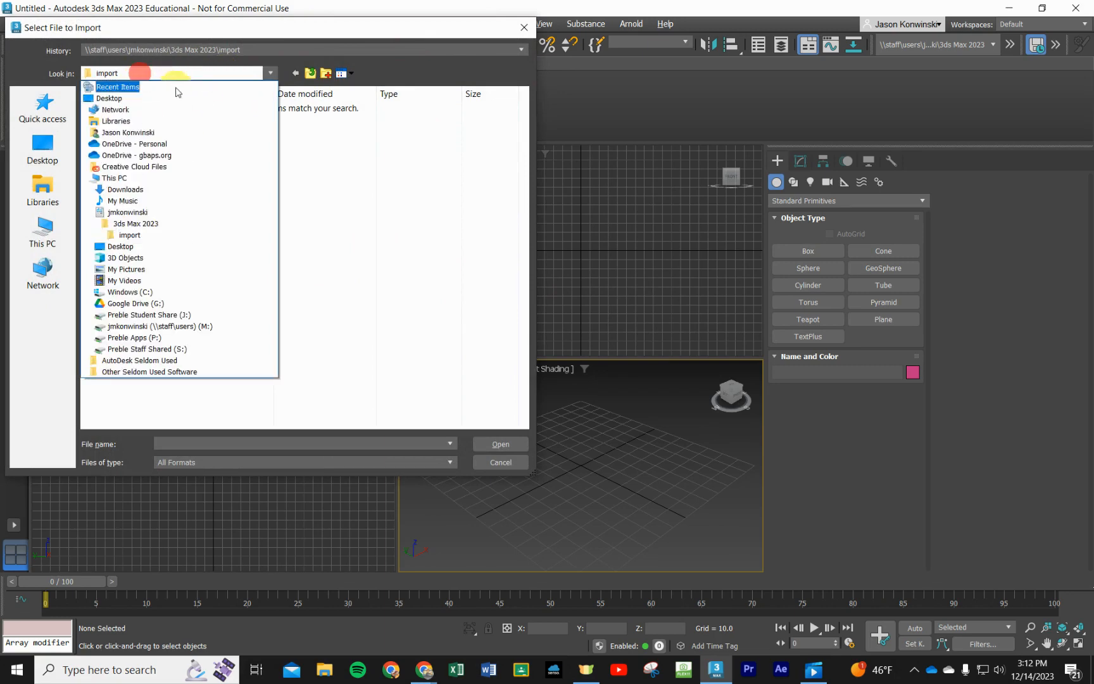
{"action": "left_click", "coordinate": [192, 326]}
{"action": "double_click", "coordinate": [152, 122]}
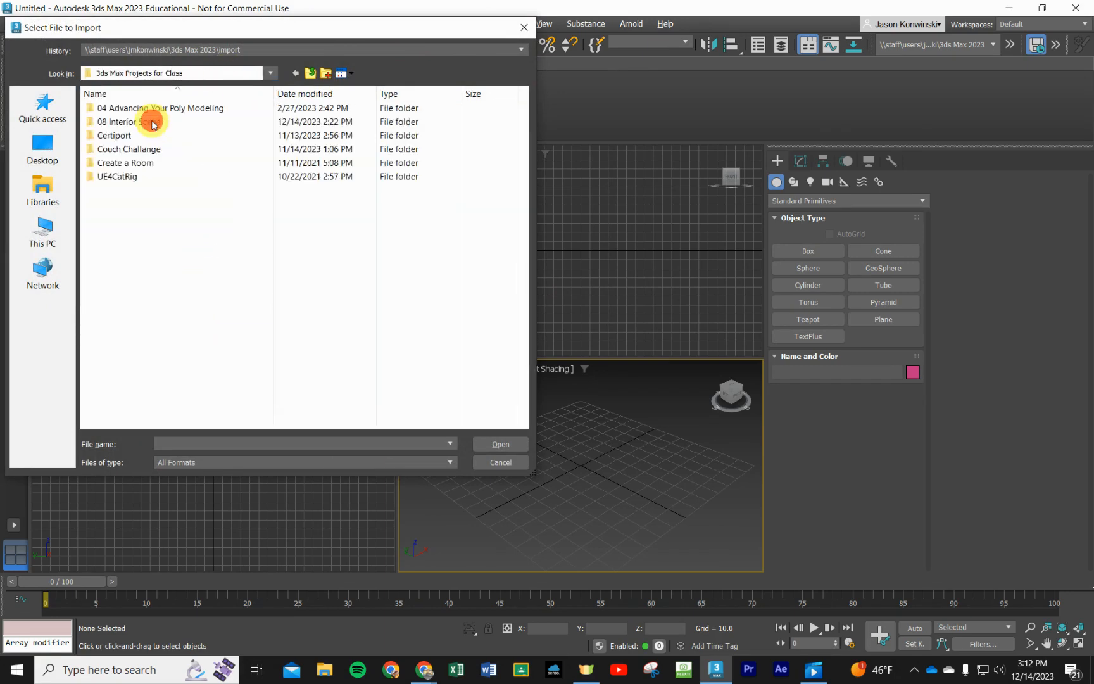
{"action": "left_click", "coordinate": [121, 124]}
{"action": "double_click", "coordinate": [122, 125]}
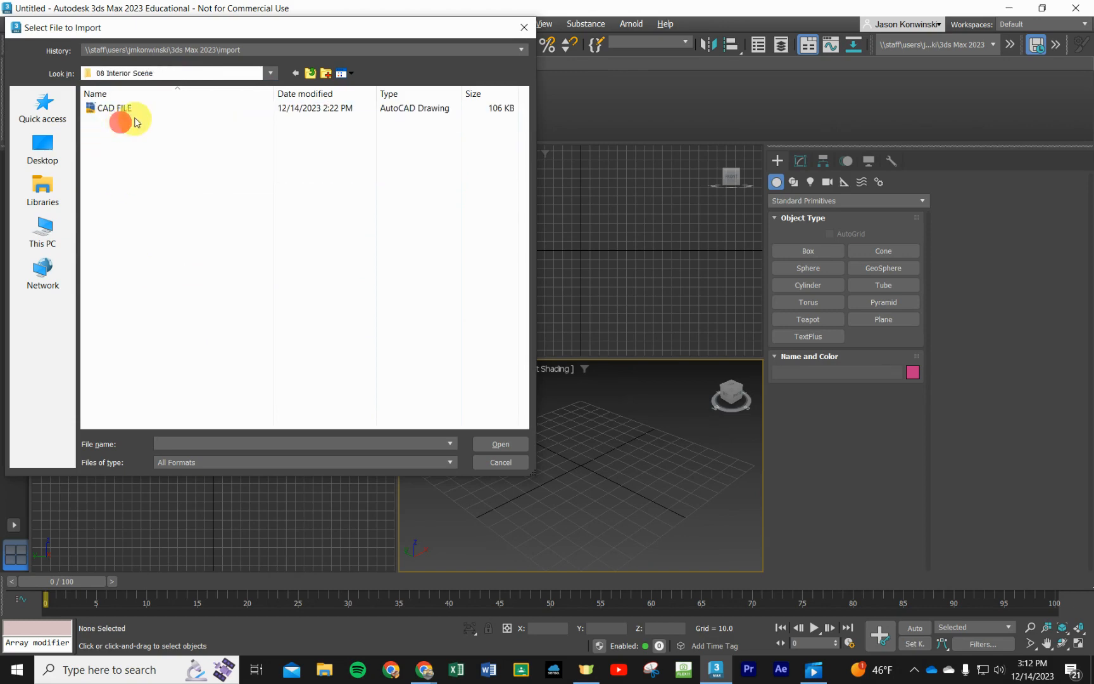
{"action": "double_click", "coordinate": [126, 108]}
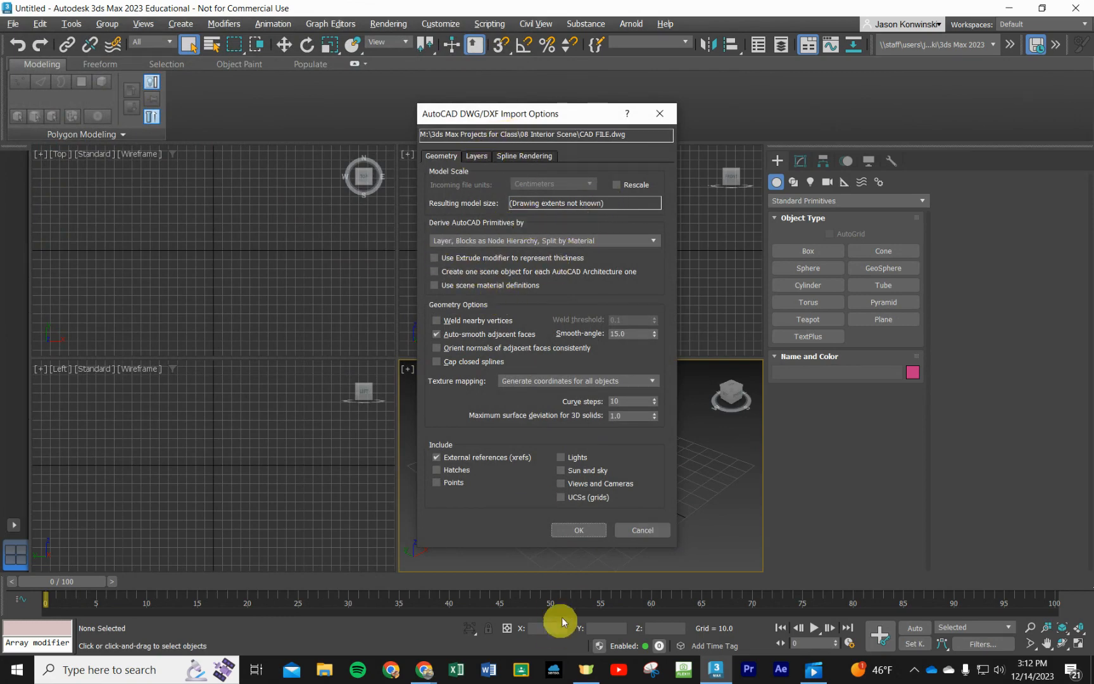
{"action": "left_click", "coordinate": [592, 530]}
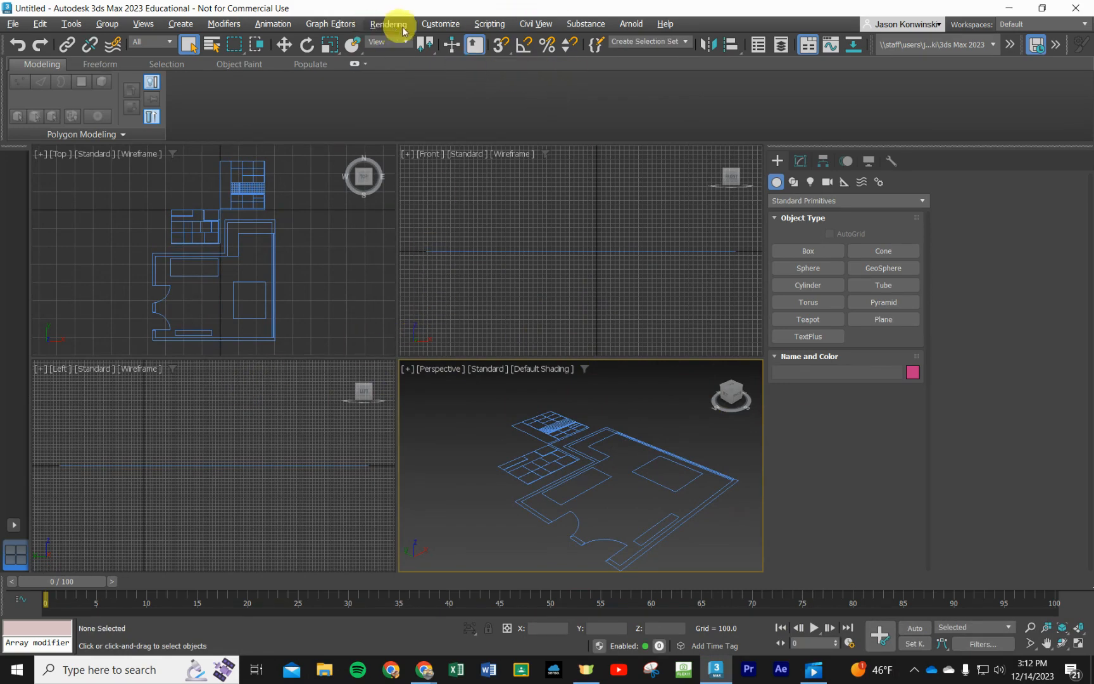
Set the display unit scale to US Standard with Decimal Inches.
{"action": "left_click", "coordinate": [438, 25]}
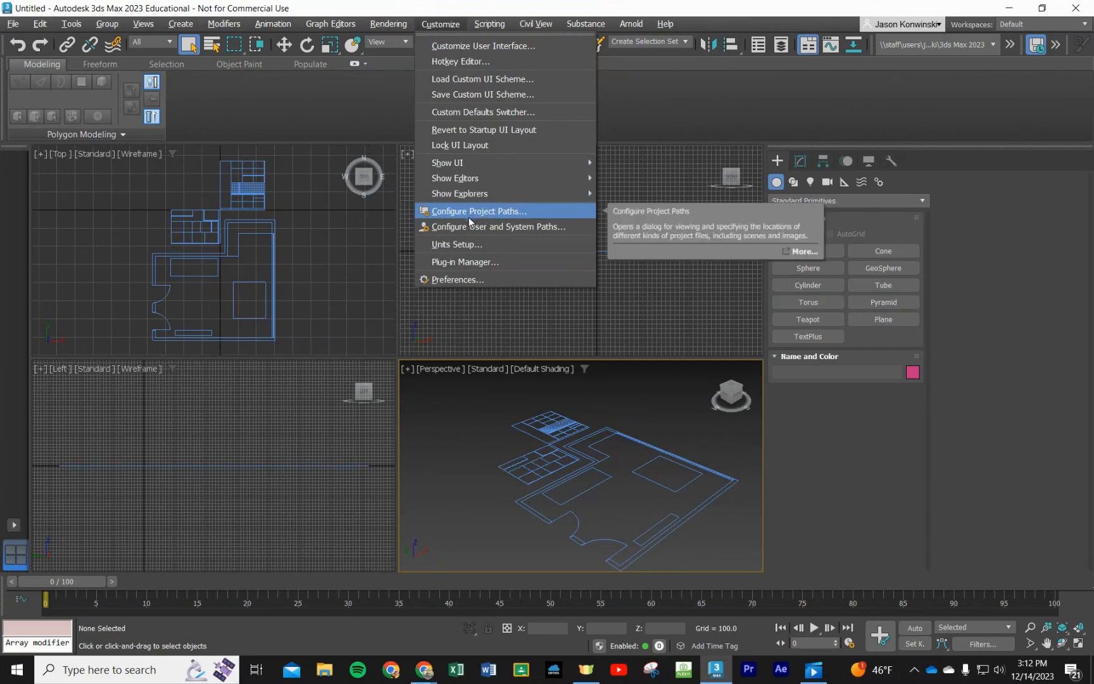
{"action": "left_click", "coordinate": [461, 244]}
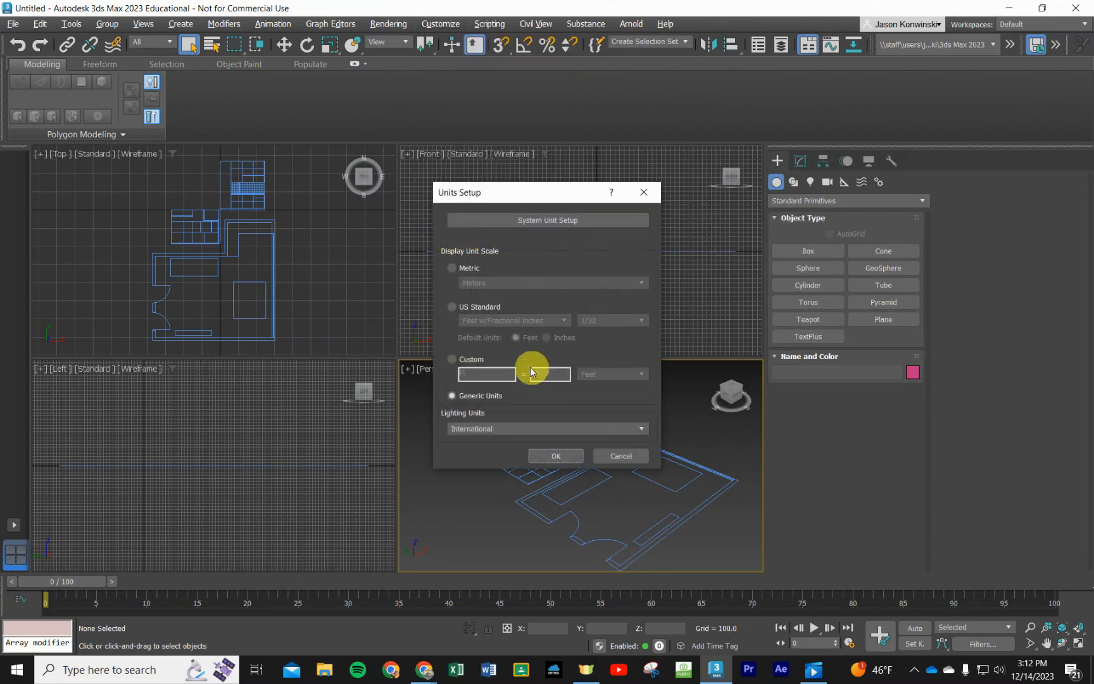
{"action": "left_click", "coordinate": [454, 309]}
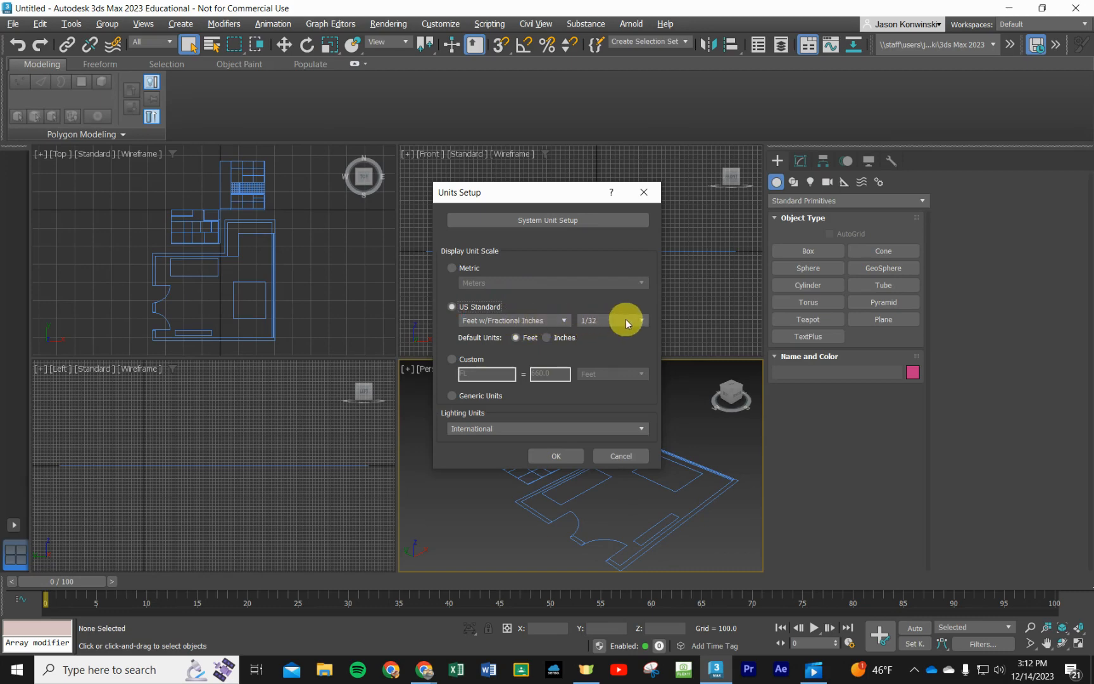
{"action": "left_click", "coordinate": [565, 321]}
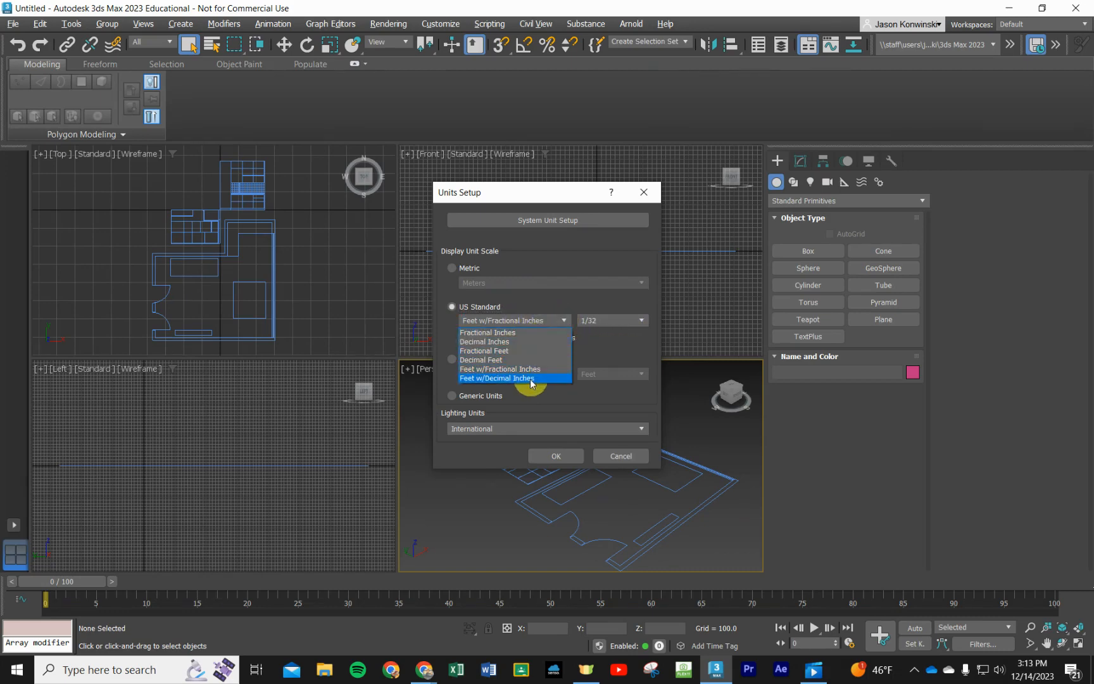
{"action": "left_click", "coordinate": [514, 342]}
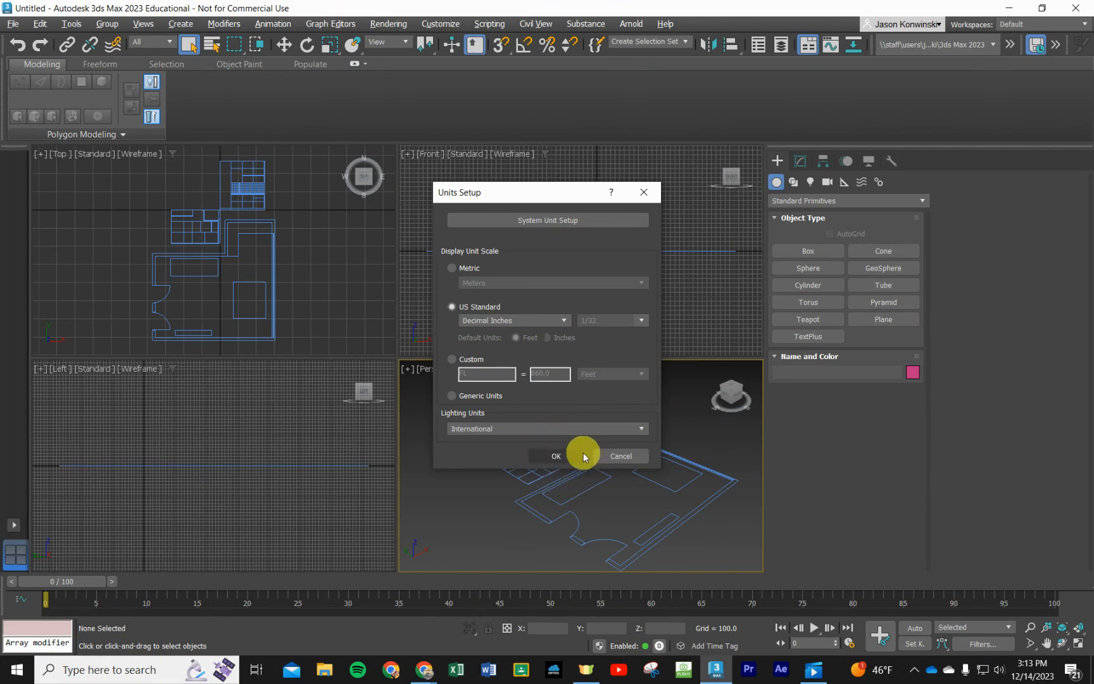
{"action": "left_click", "coordinate": [561, 454]}
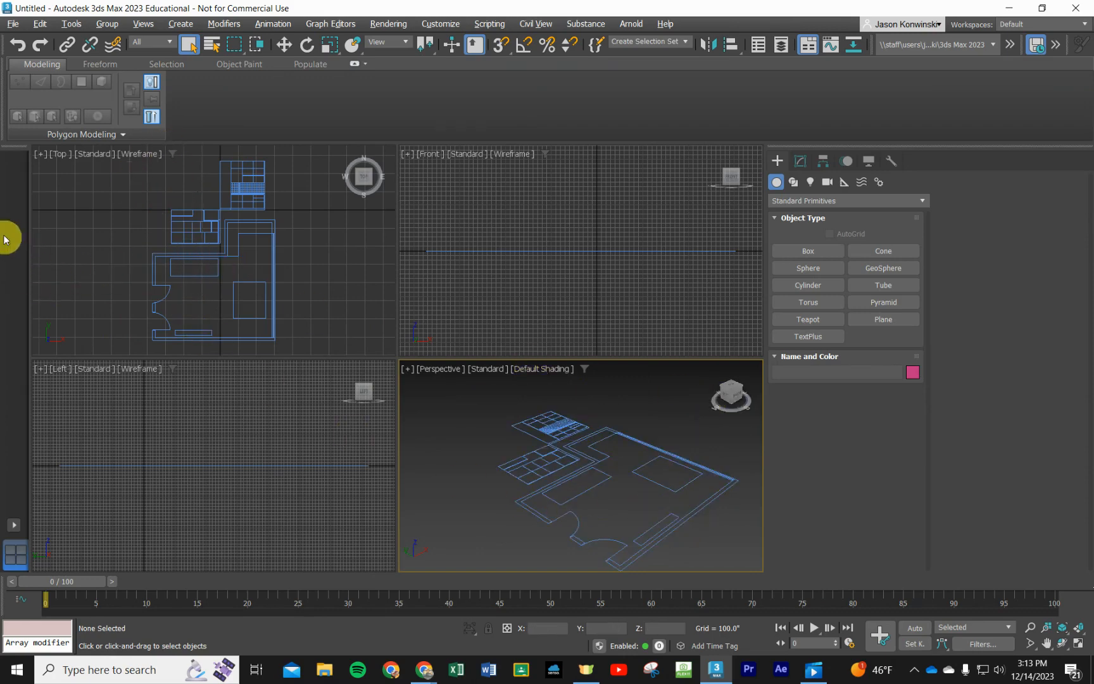
Maximize the Top viewport and hide its grid.
{"action": "left_click", "coordinate": [40, 154]}
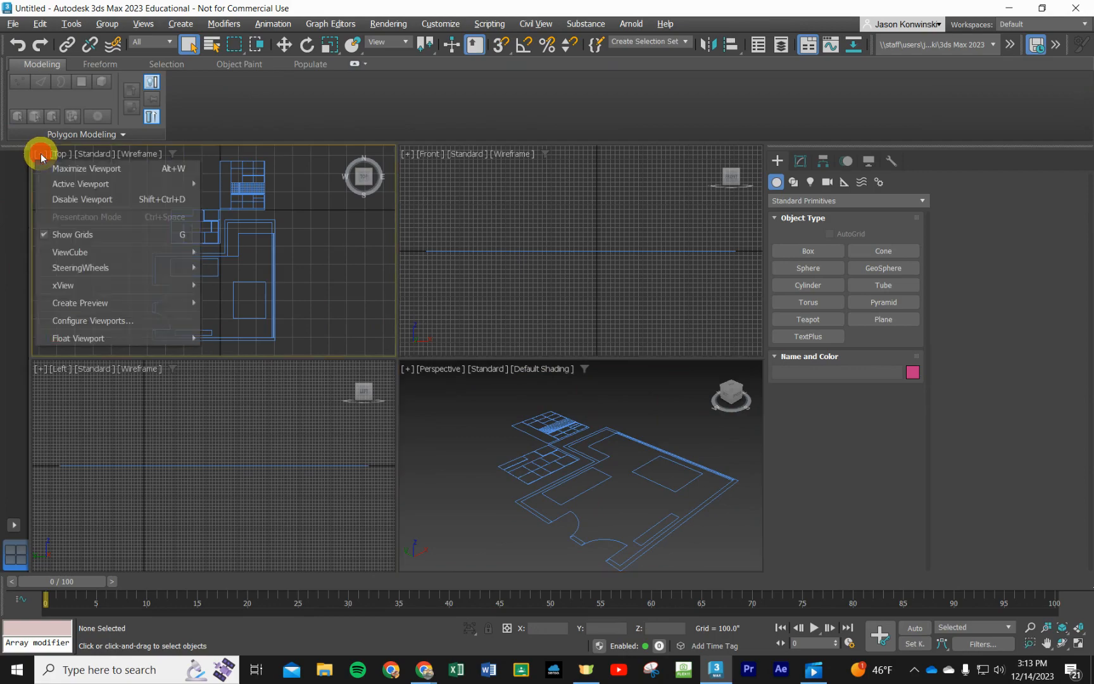
{"action": "left_click", "coordinate": [73, 168]}
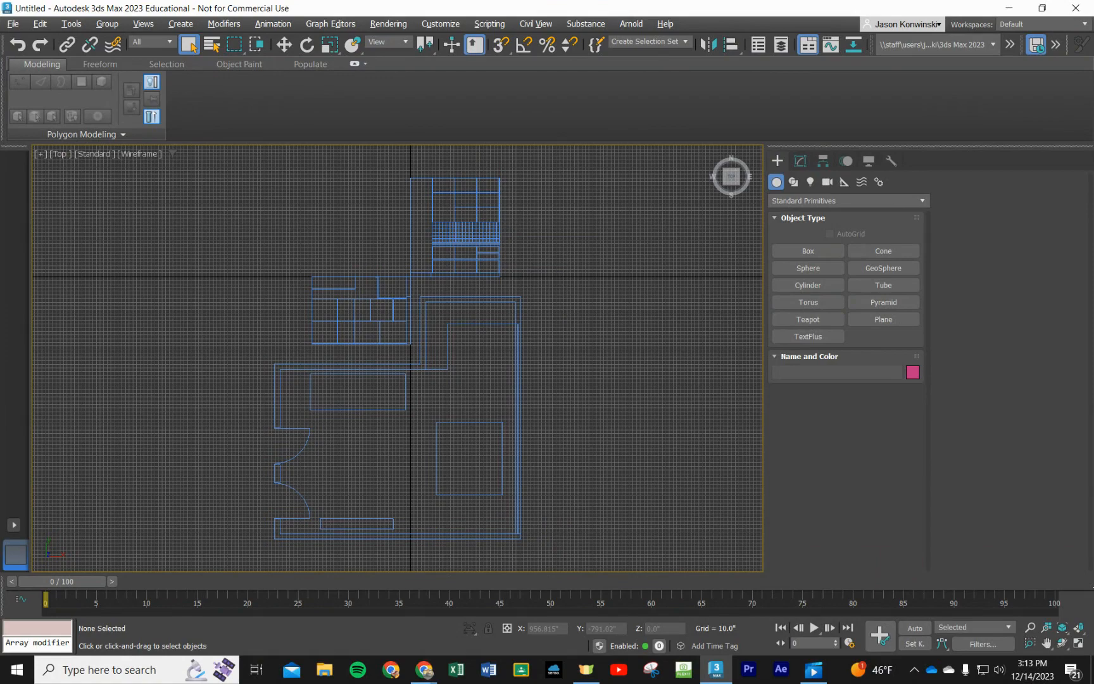
{"action": "key", "text": "alt+Tab"}
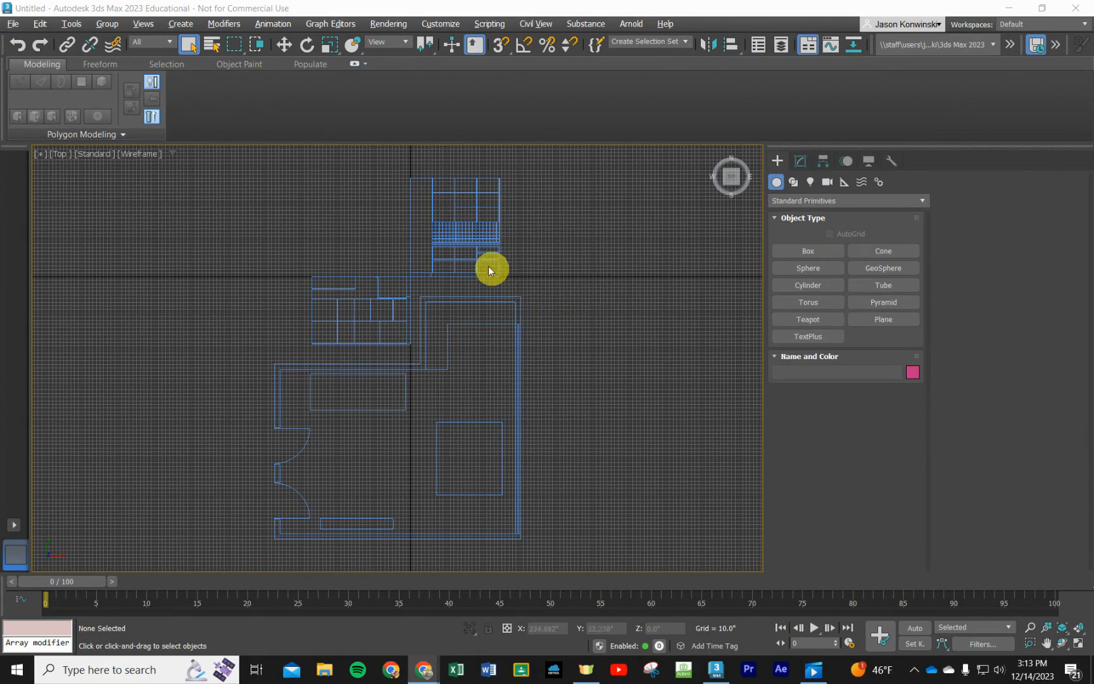
{"action": "left_click", "coordinate": [626, 371]}
{"action": "key", "text": "g"}
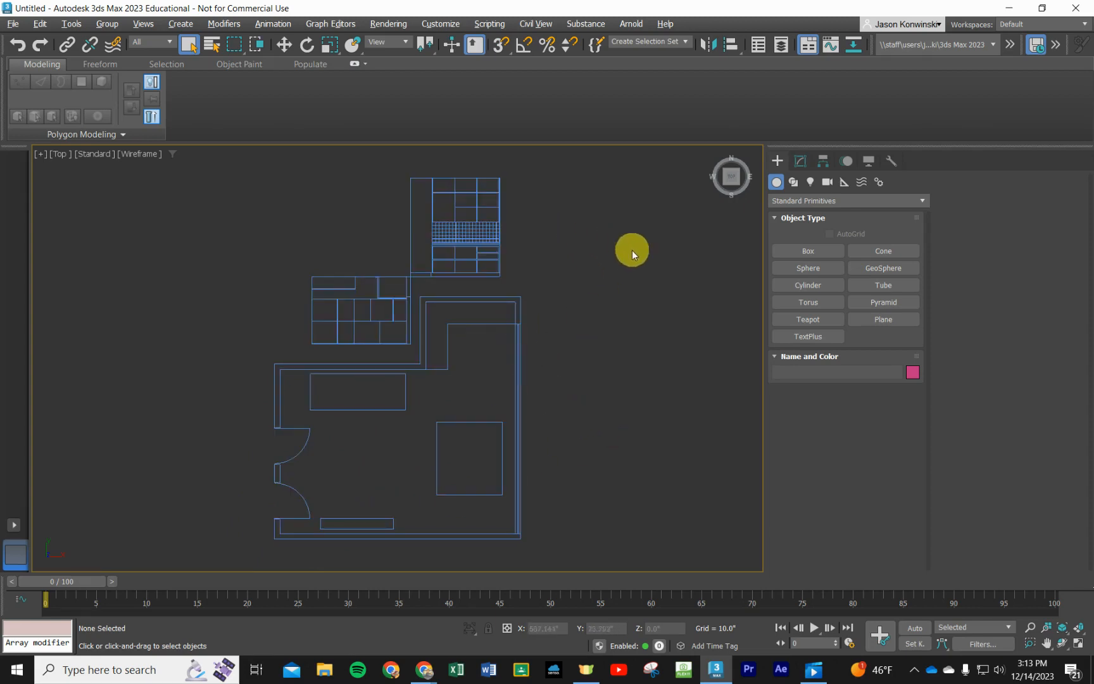
Activate the Line spline tool for tracing the floor plan, at the outer wall's upper-right corner.
{"action": "scroll", "coordinate": [520, 310], "scroll_direction": "up", "scroll_amount": 5}
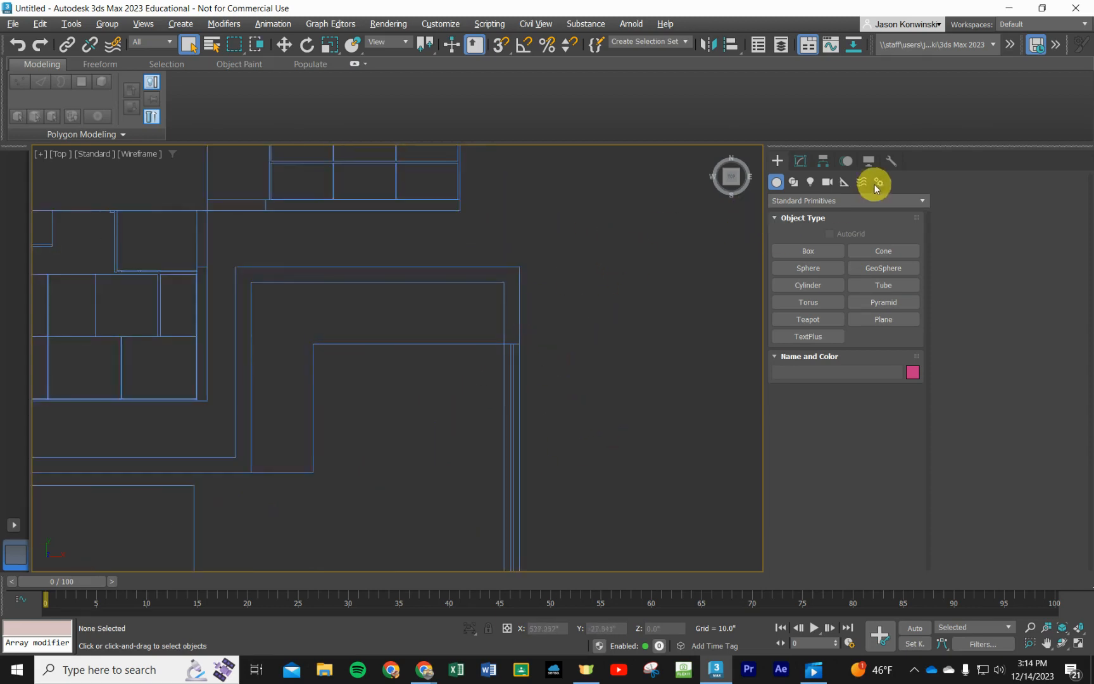
{"action": "left_click", "coordinate": [801, 161]}
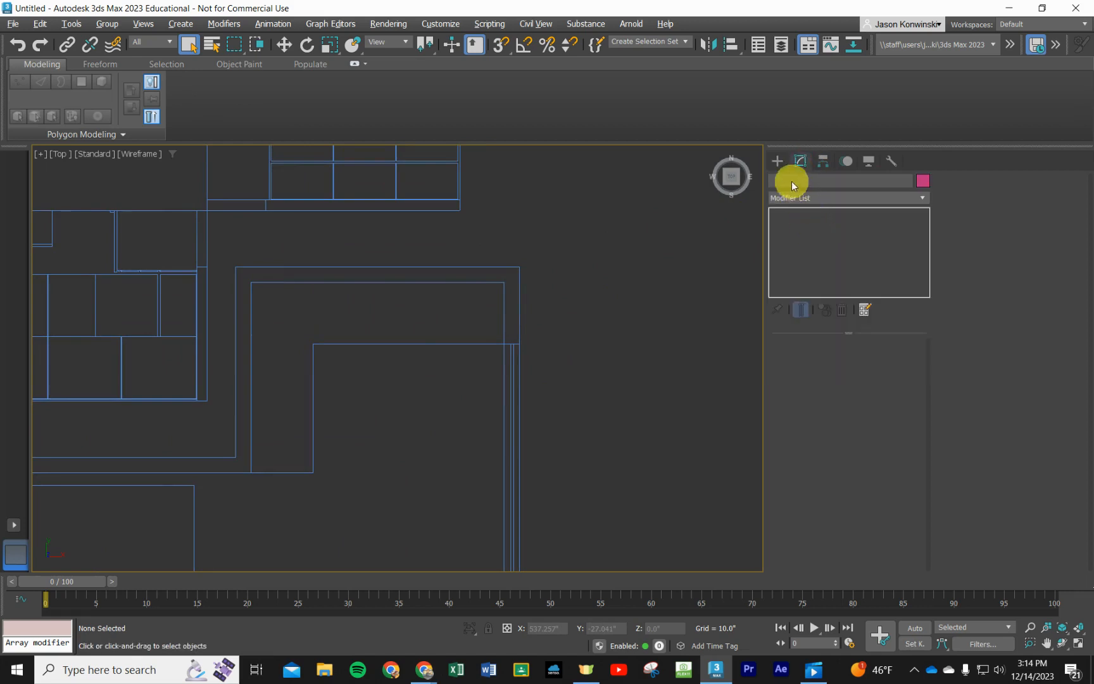
{"action": "left_click", "coordinate": [778, 161]}
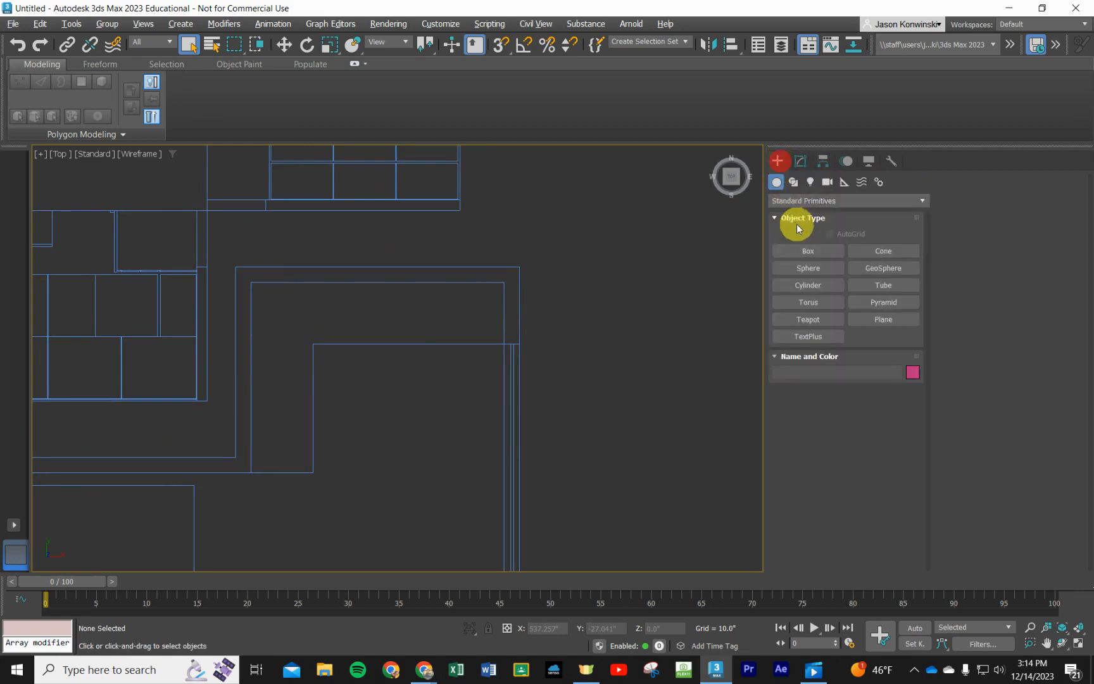
{"action": "left_click", "coordinate": [793, 183]}
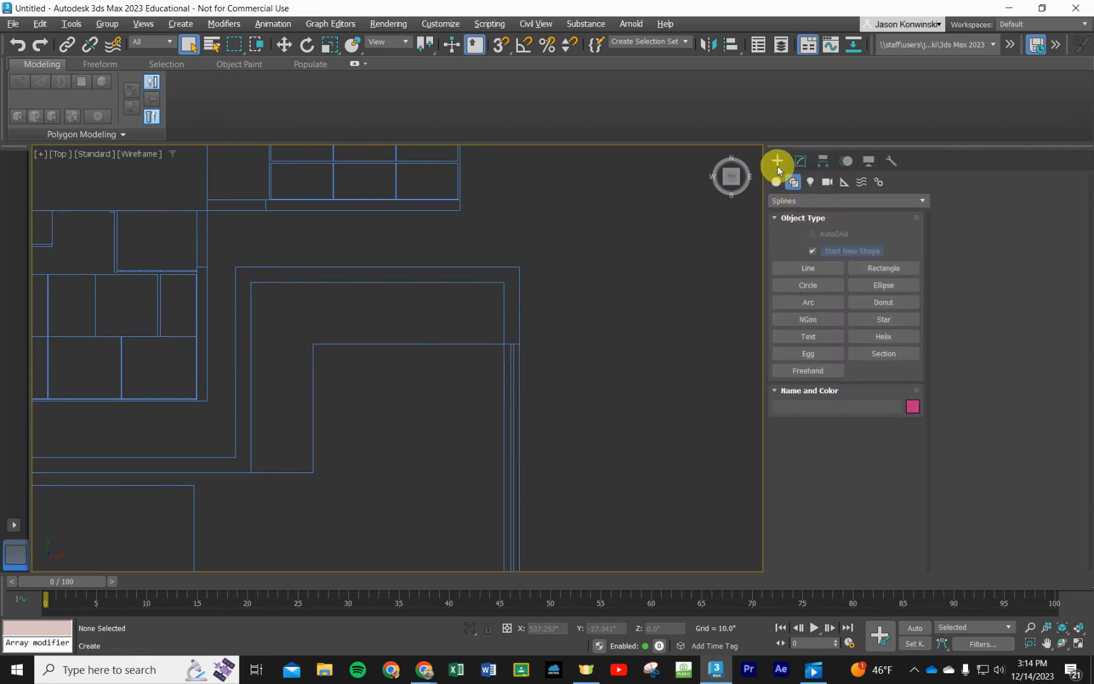
{"action": "left_click", "coordinate": [800, 267]}
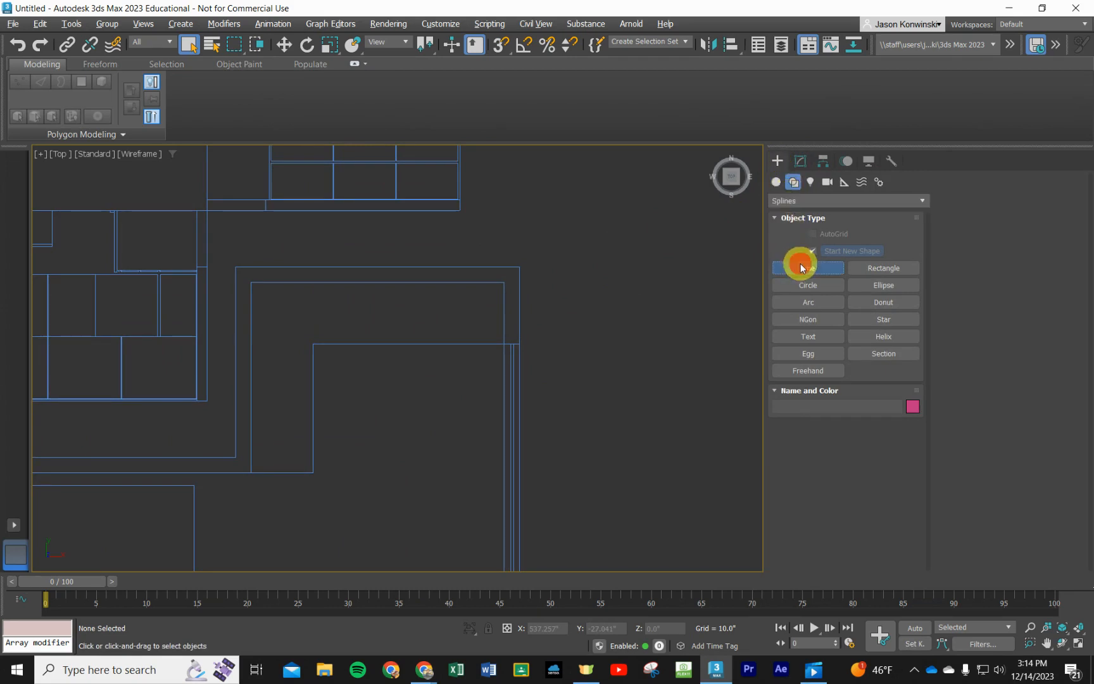
{"action": "scroll", "coordinate": [520, 271], "scroll_direction": "up", "scroll_amount": 5}
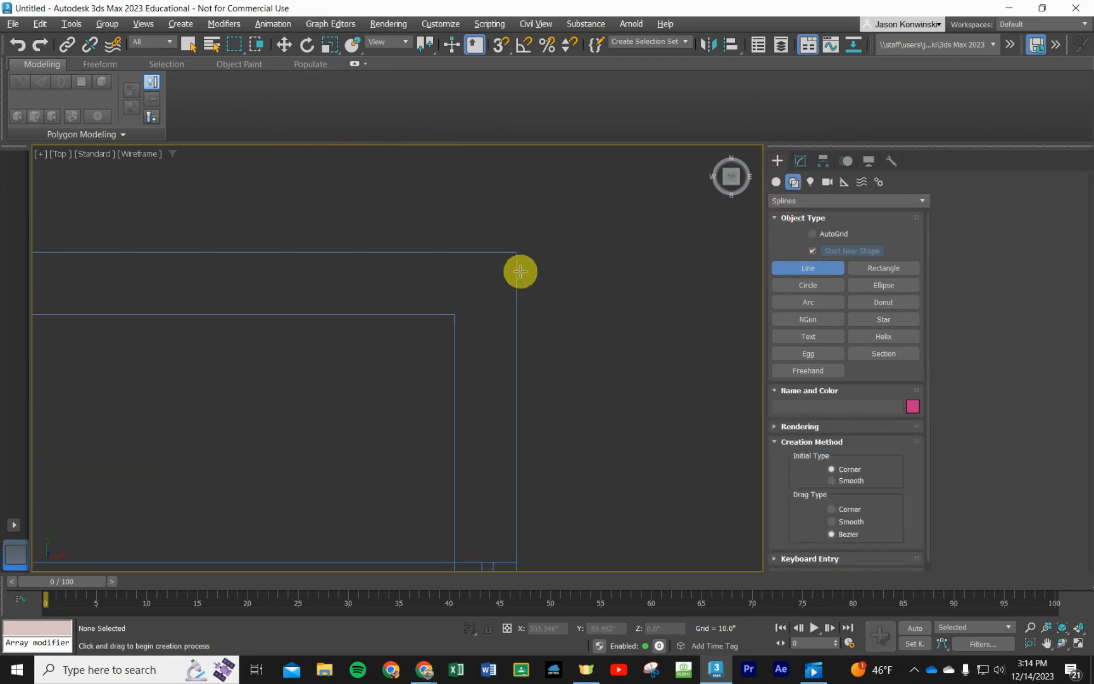
{"action": "scroll", "coordinate": [519, 271], "scroll_direction": "up", "scroll_amount": 2}
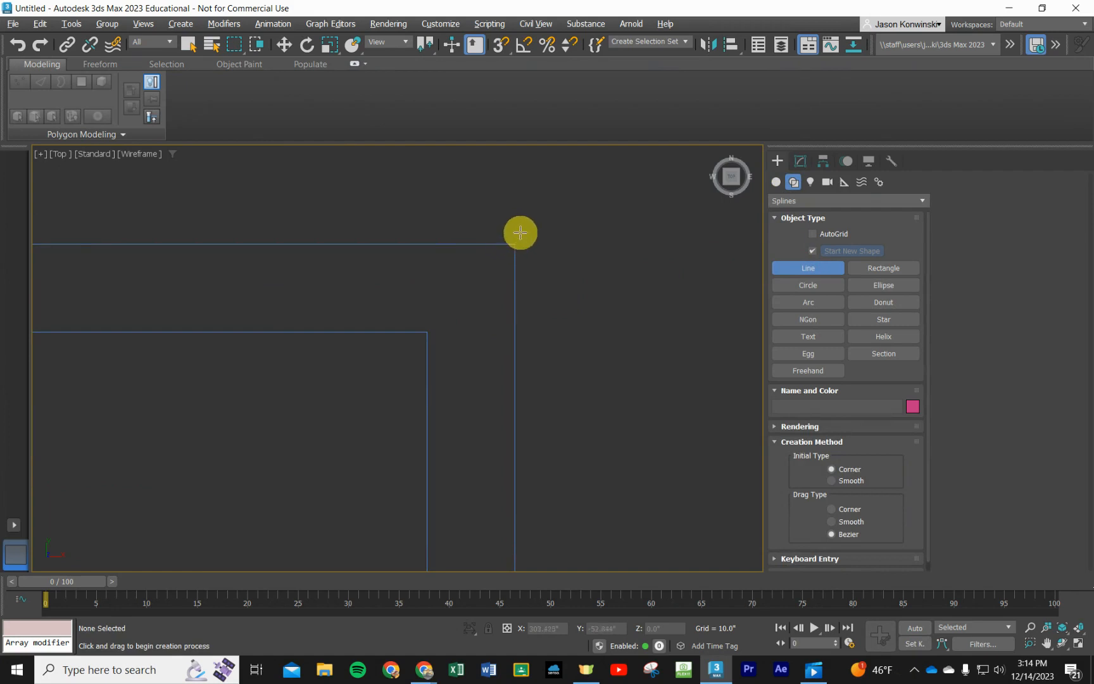
{"action": "scroll", "coordinate": [518, 247], "scroll_direction": "down", "scroll_amount": 5}
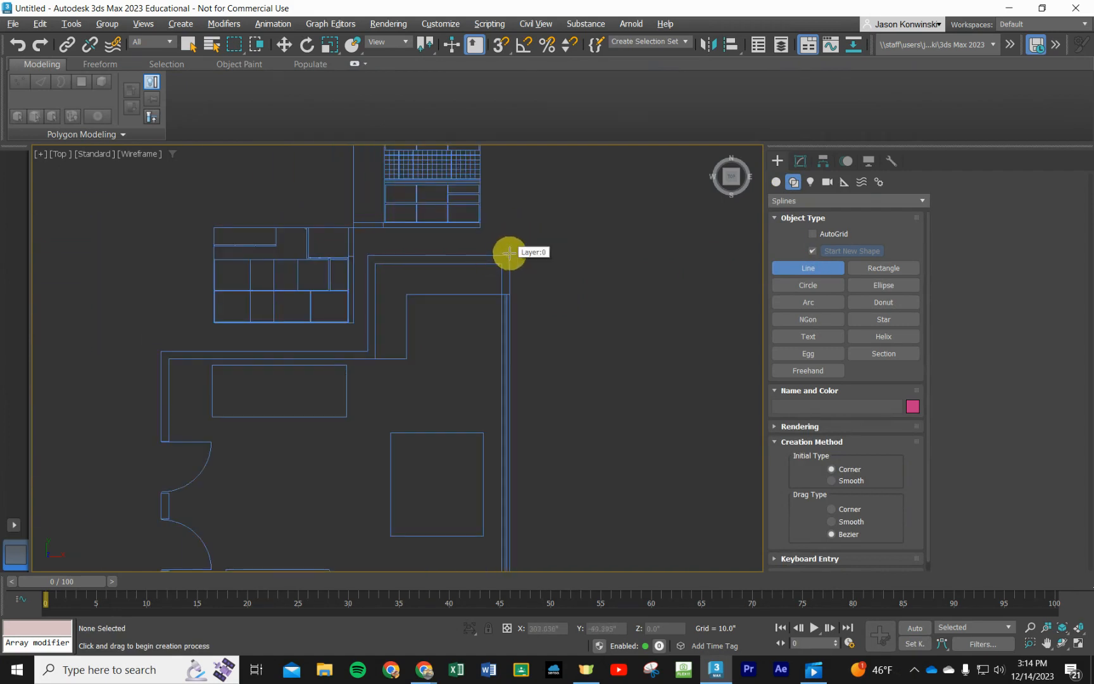
{"action": "left_click", "coordinate": [511, 255]}
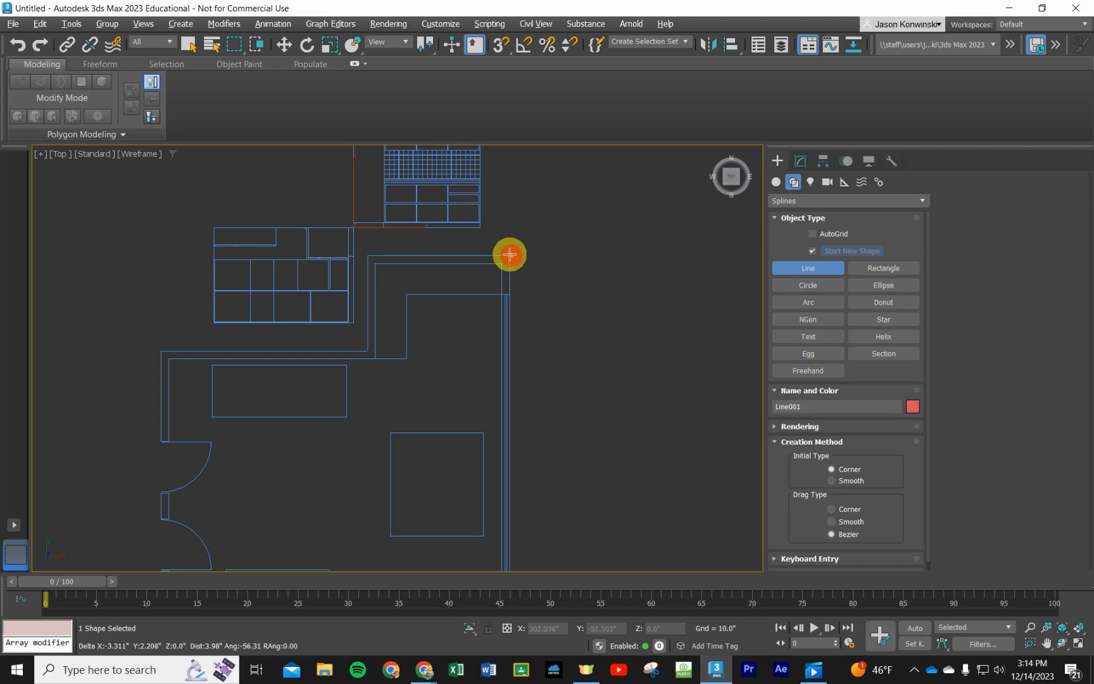
{"action": "scroll", "coordinate": [511, 250], "scroll_direction": "up", "scroll_amount": 5}
{"action": "scroll", "coordinate": [506, 257], "scroll_direction": "up", "scroll_amount": 4}
{"action": "scroll", "coordinate": [461, 416], "scroll_direction": "down", "scroll_amount": 3}
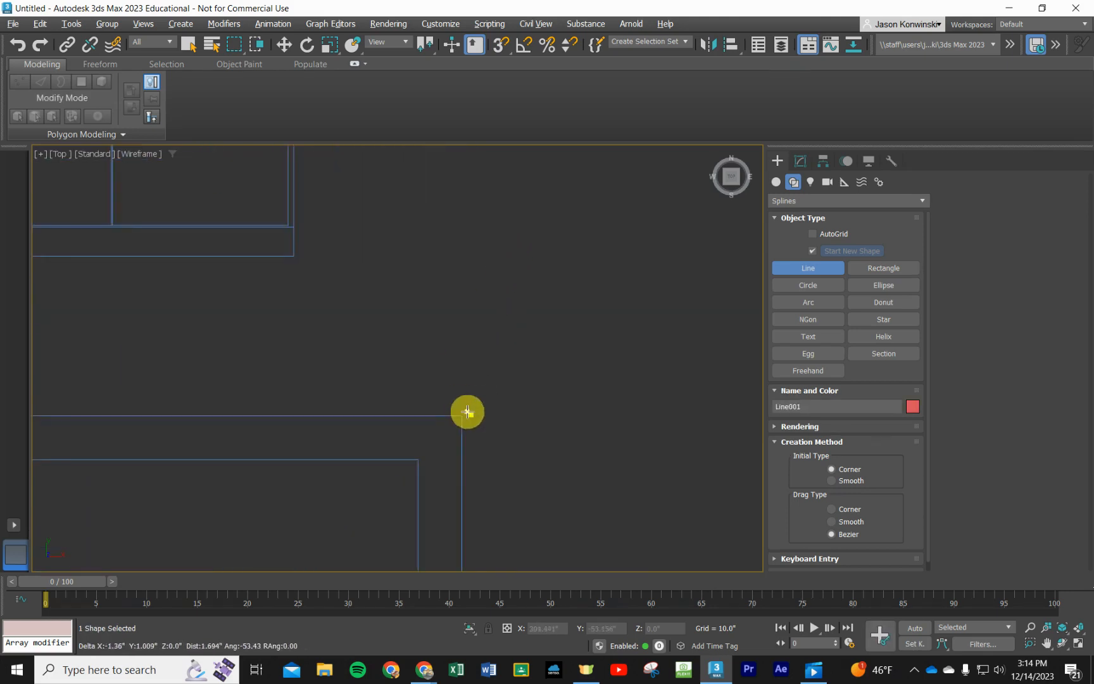
{"action": "scroll", "coordinate": [497, 405], "scroll_direction": "down", "scroll_amount": 3}
{"action": "scroll", "coordinate": [509, 373], "scroll_direction": "down", "scroll_amount": 2}
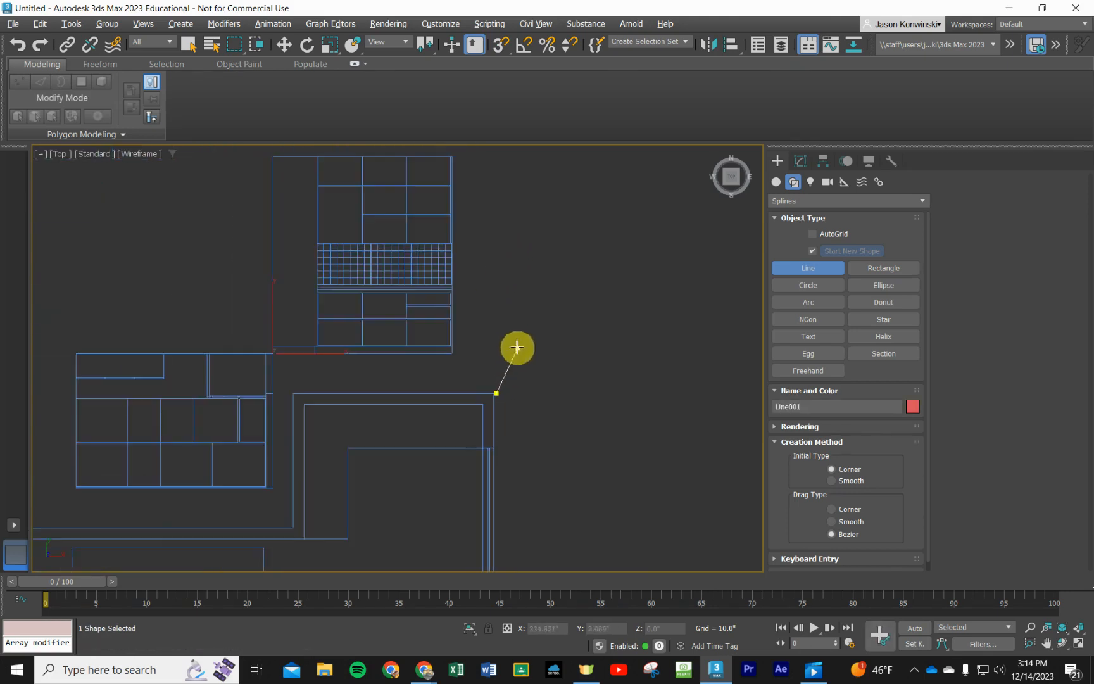
{"action": "right_click", "coordinate": [521, 382]}
Turn on 3D snapping and disable the Midpoint snap, leaving Perpendicular, Vertex and Endpoint as snap targets.
{"action": "scroll", "coordinate": [295, 405], "scroll_direction": "up", "scroll_amount": 4}
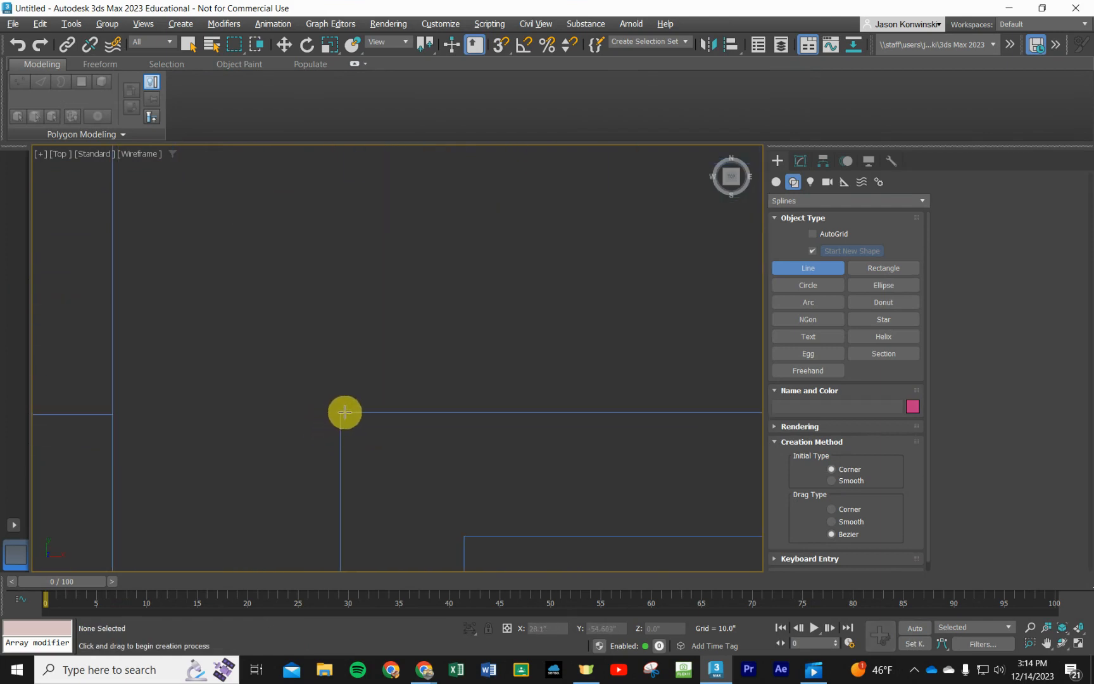
{"action": "scroll", "coordinate": [342, 412], "scroll_direction": "down", "scroll_amount": 3}
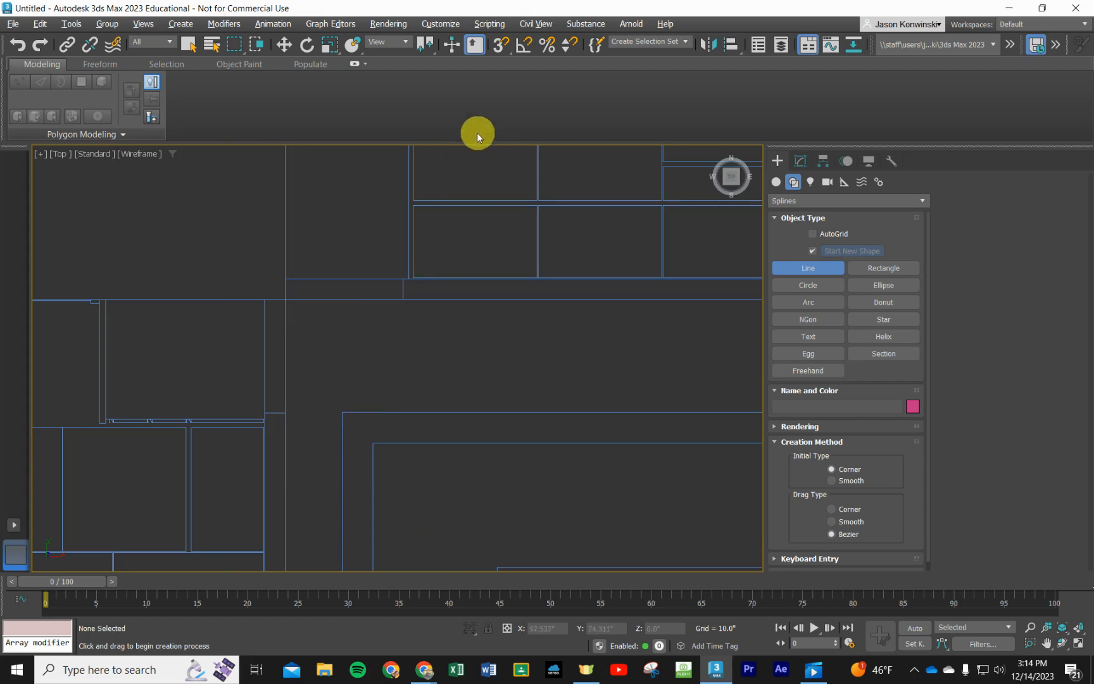
{"action": "scroll", "coordinate": [568, 412], "scroll_direction": "down", "scroll_amount": 3}
{"action": "scroll", "coordinate": [525, 348], "scroll_direction": "up", "scroll_amount": 1}
{"action": "scroll", "coordinate": [500, 326], "scroll_direction": "up", "scroll_amount": 1}
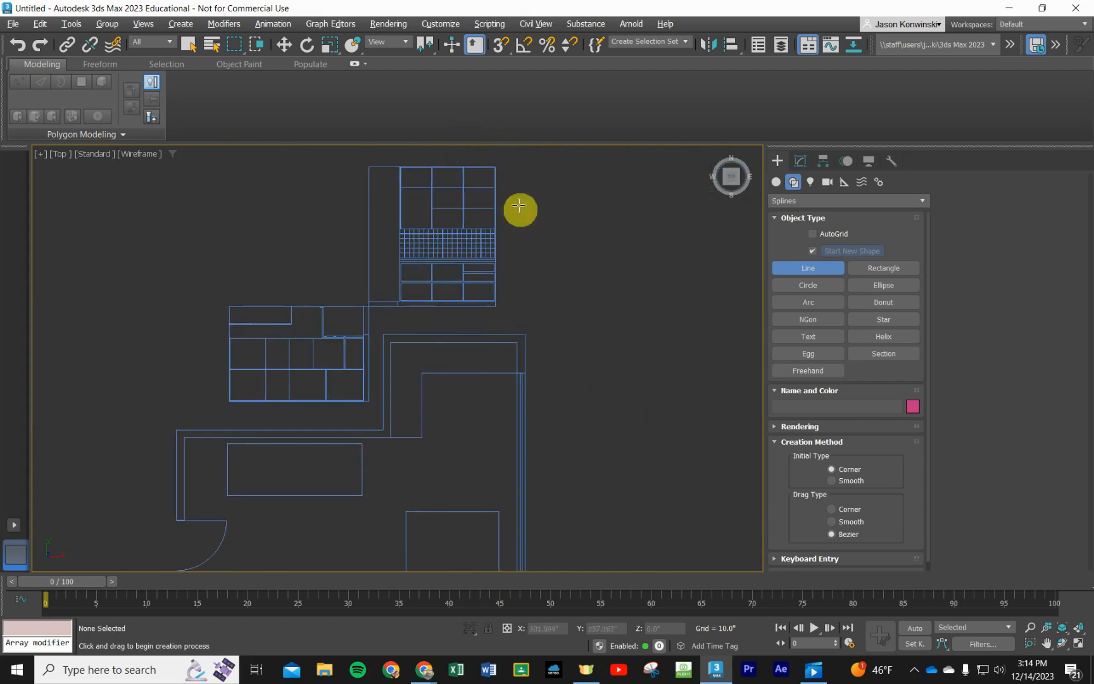
{"action": "left_click", "coordinate": [501, 50]}
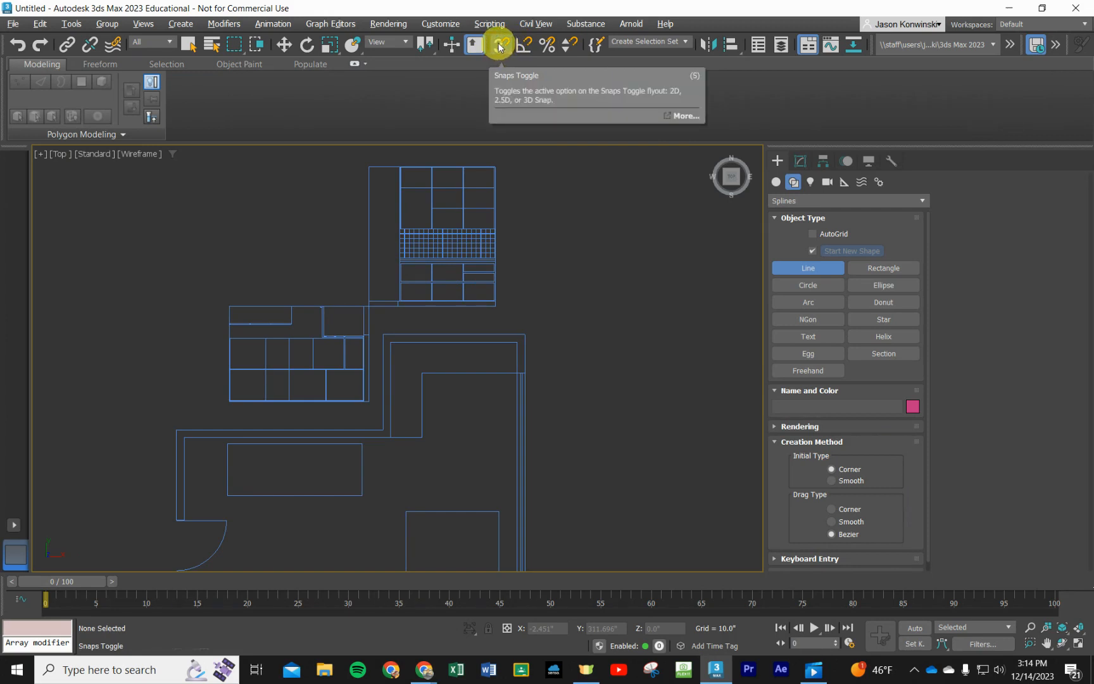
{"action": "right_click", "coordinate": [499, 47]}
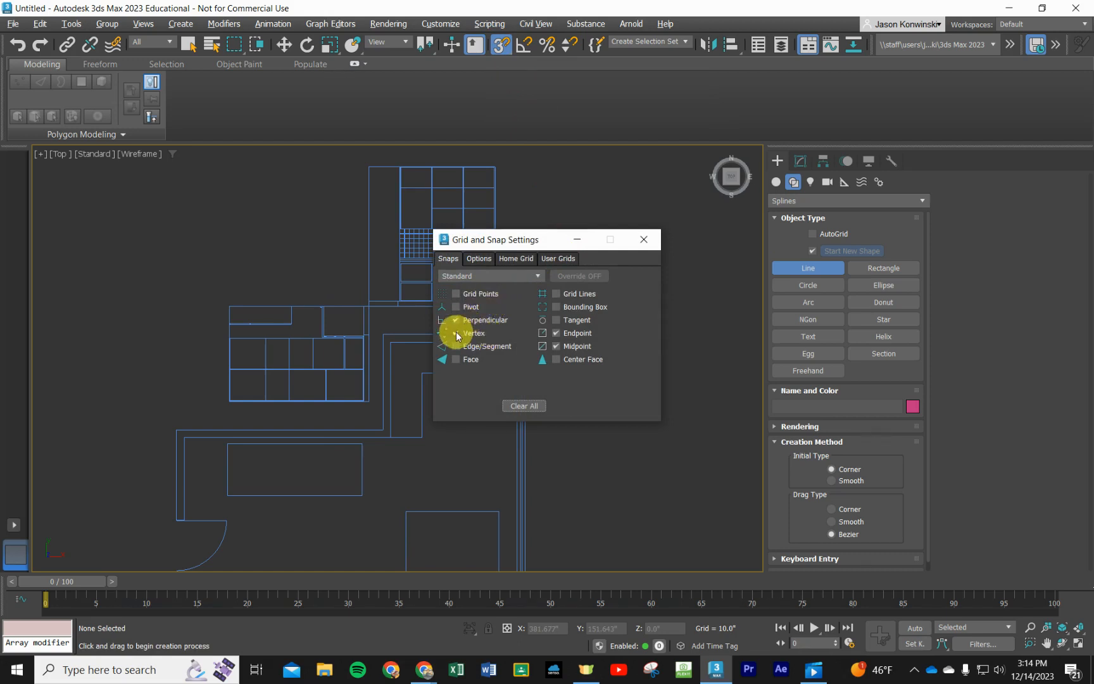
{"action": "left_click", "coordinate": [556, 345]}
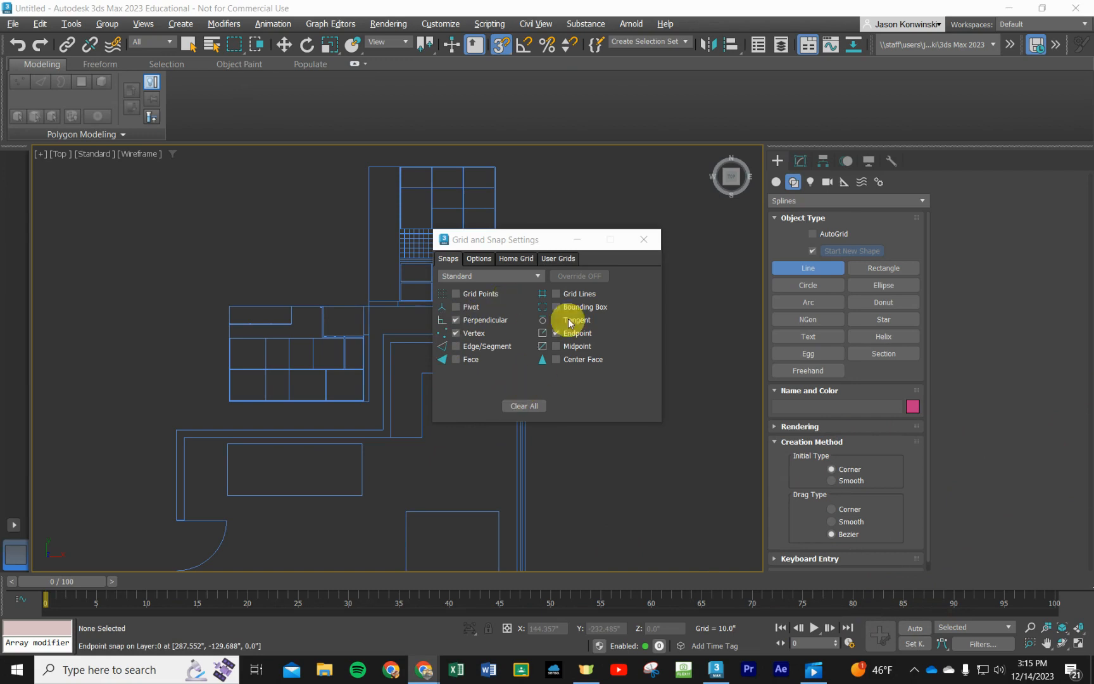
{"action": "left_click", "coordinate": [643, 239]}
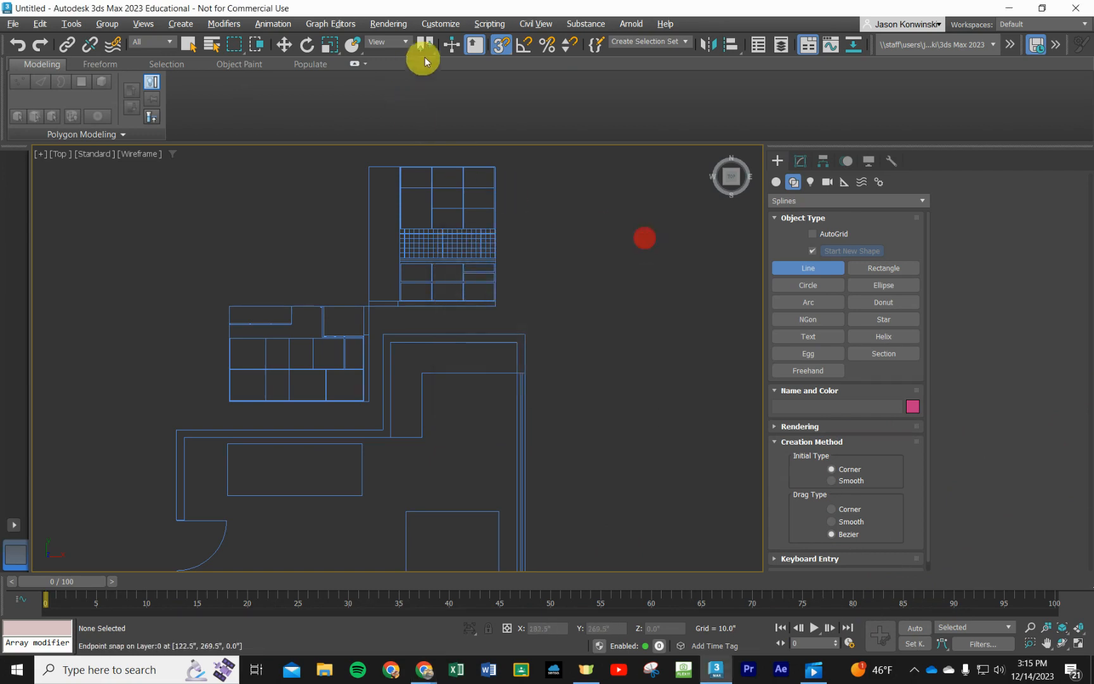
{"action": "left_click", "coordinate": [504, 45]}
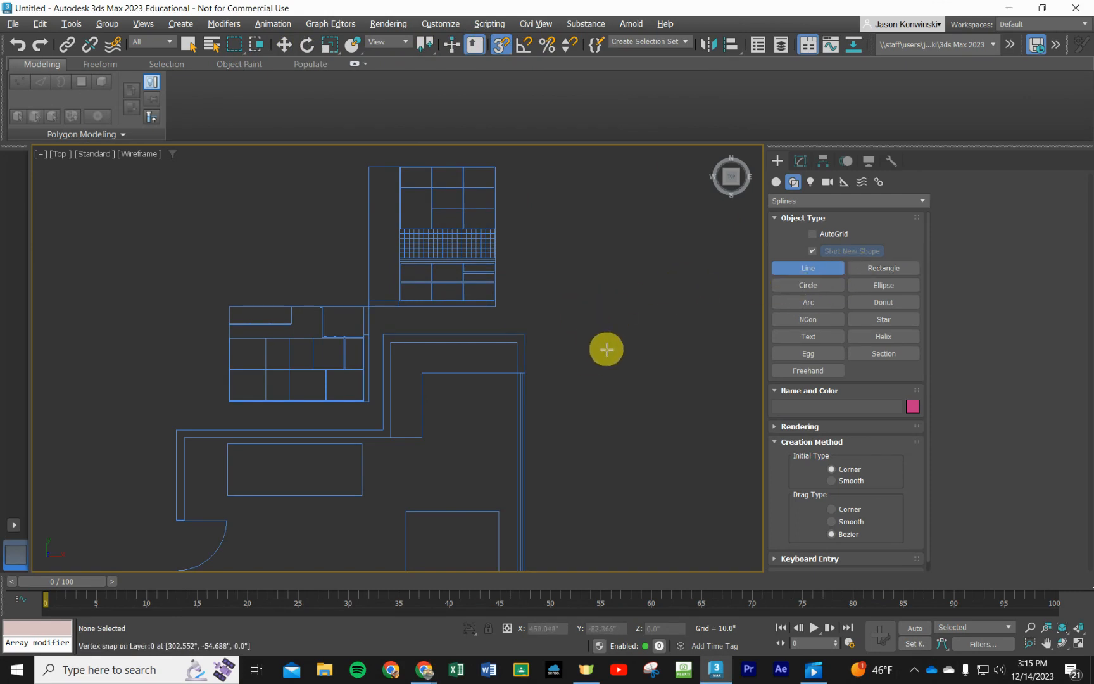
Trace the outer wall with snapped line points from the plan's upper-right corner, around the recessed step, to the outer left corner.
{"action": "left_click", "coordinate": [528, 330]}
{"action": "scroll", "coordinate": [534, 310], "scroll_direction": "up", "scroll_amount": 5}
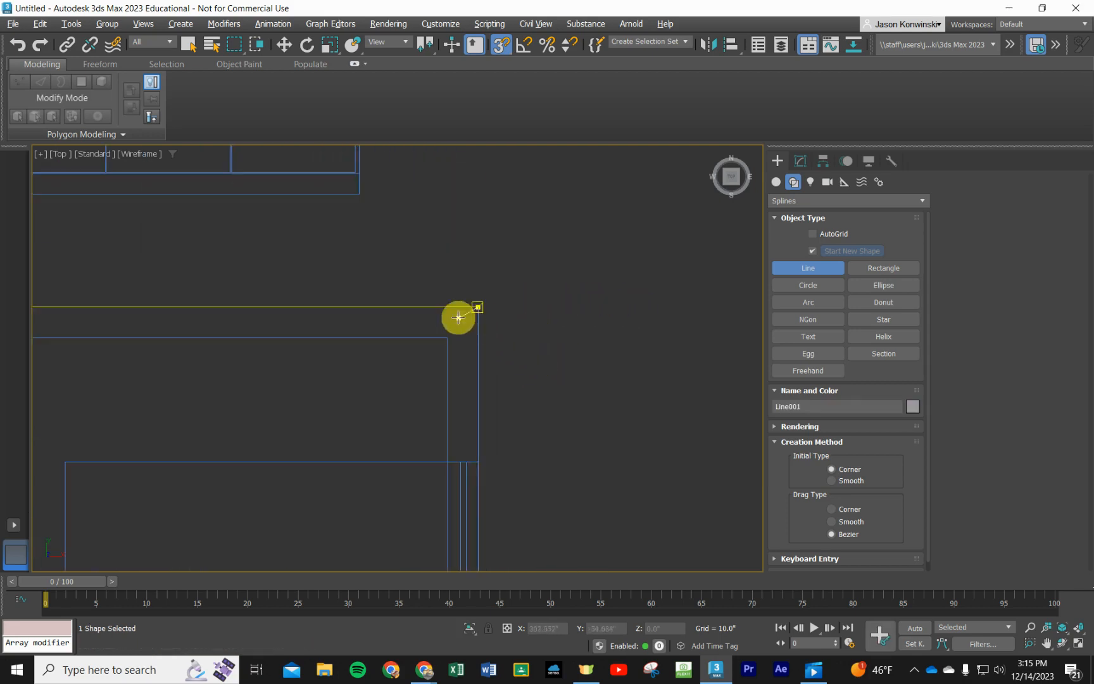
{"action": "scroll", "coordinate": [522, 286], "scroll_direction": "down", "scroll_amount": 2}
{"action": "scroll", "coordinate": [527, 293], "scroll_direction": "down", "scroll_amount": 4}
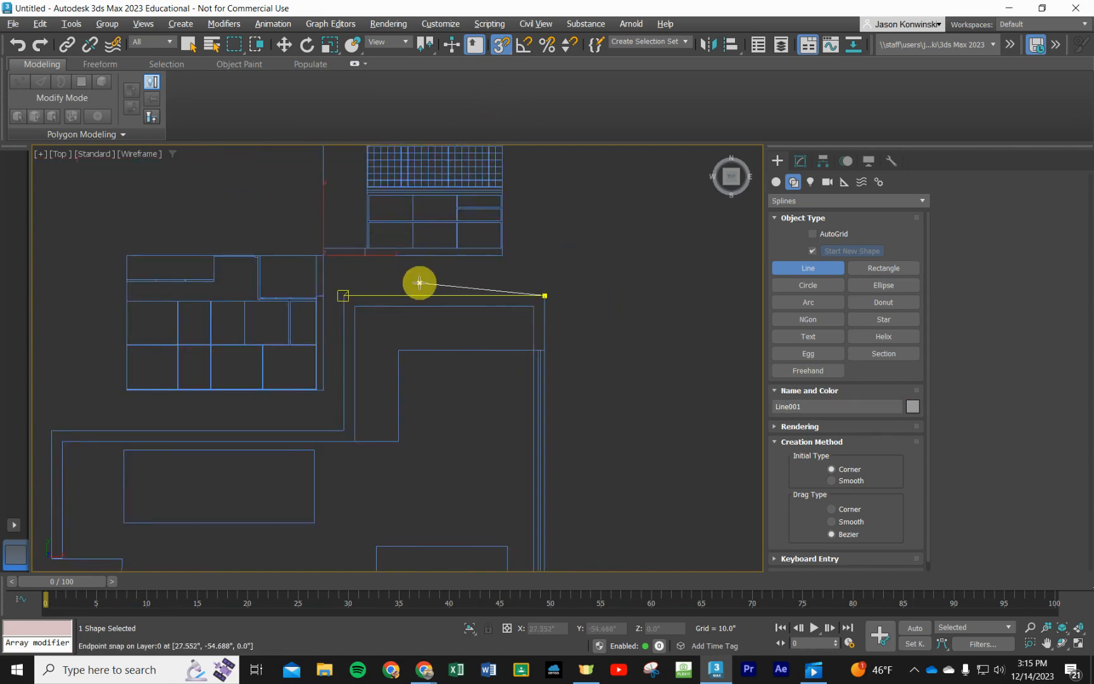
{"action": "middle_click_drag", "start_coordinate": [419, 282], "coordinate": [510, 276]}
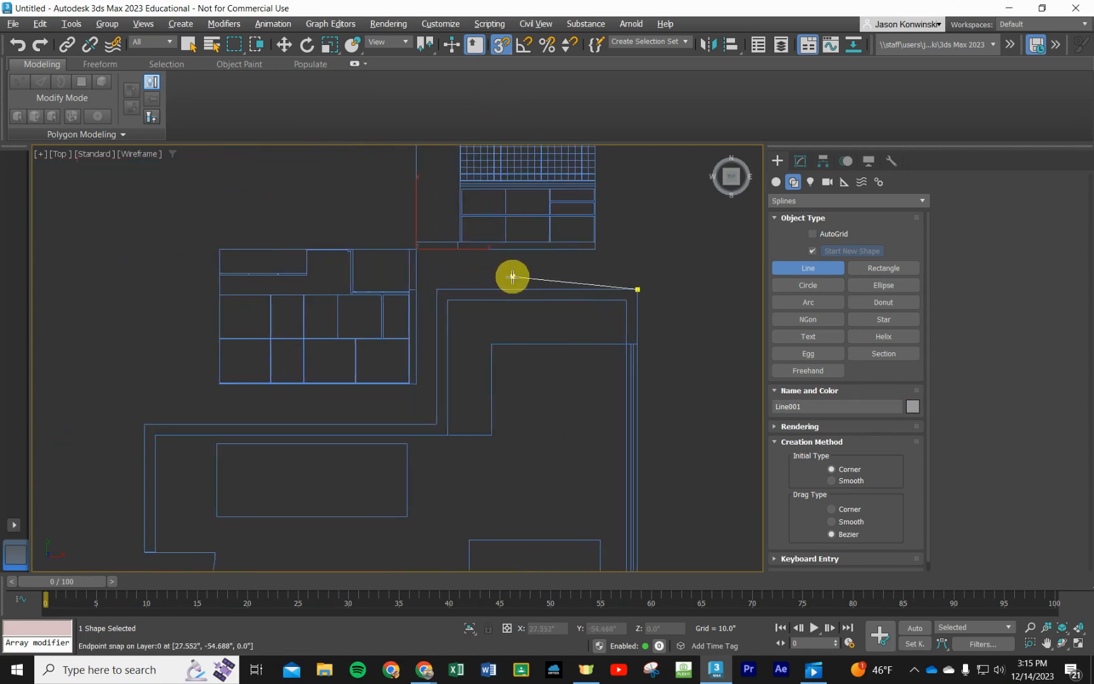
{"action": "left_click", "coordinate": [435, 289]}
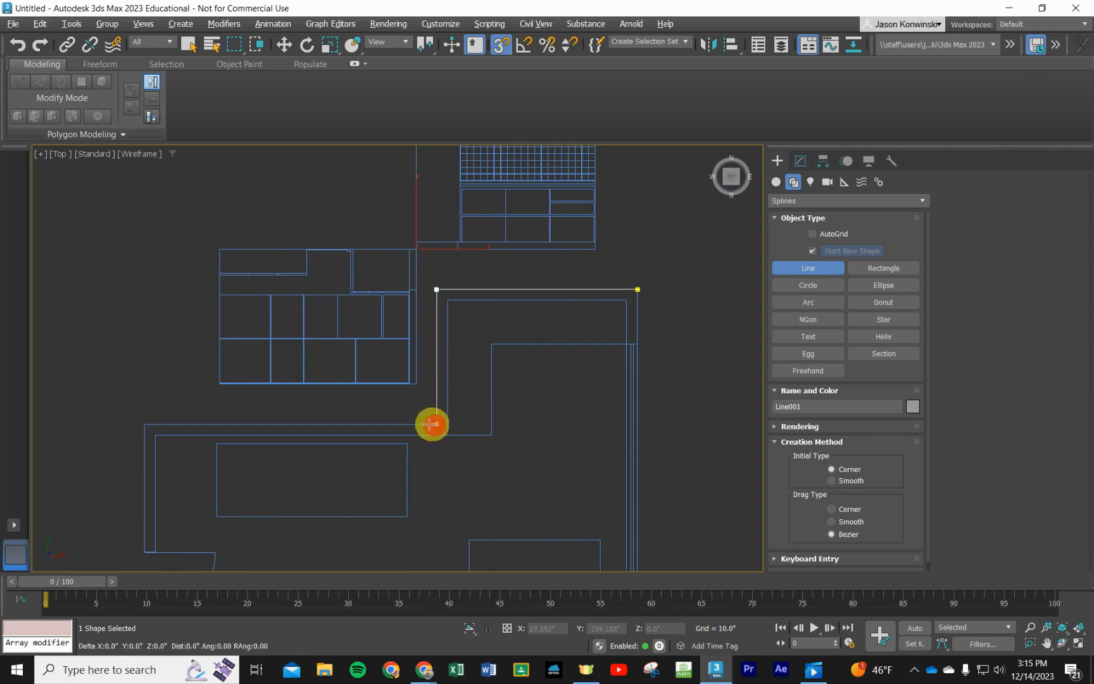
{"action": "left_click", "coordinate": [432, 424]}
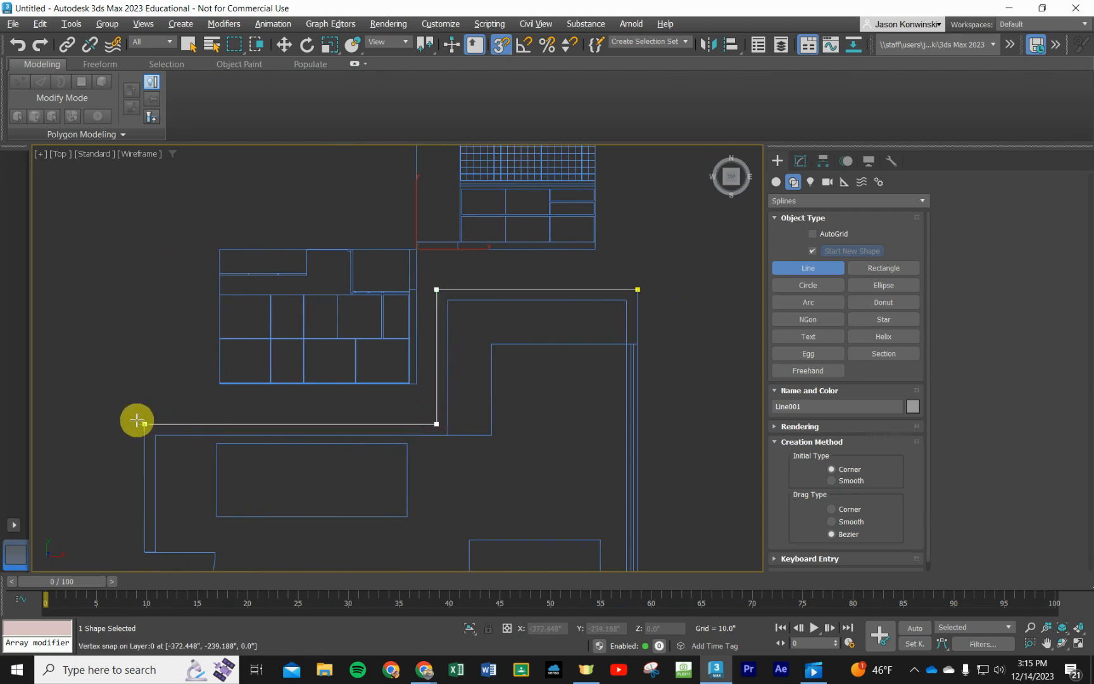
{"action": "left_click", "coordinate": [137, 421]}
{"action": "scroll", "coordinate": [141, 424], "scroll_direction": "down", "scroll_amount": 4}
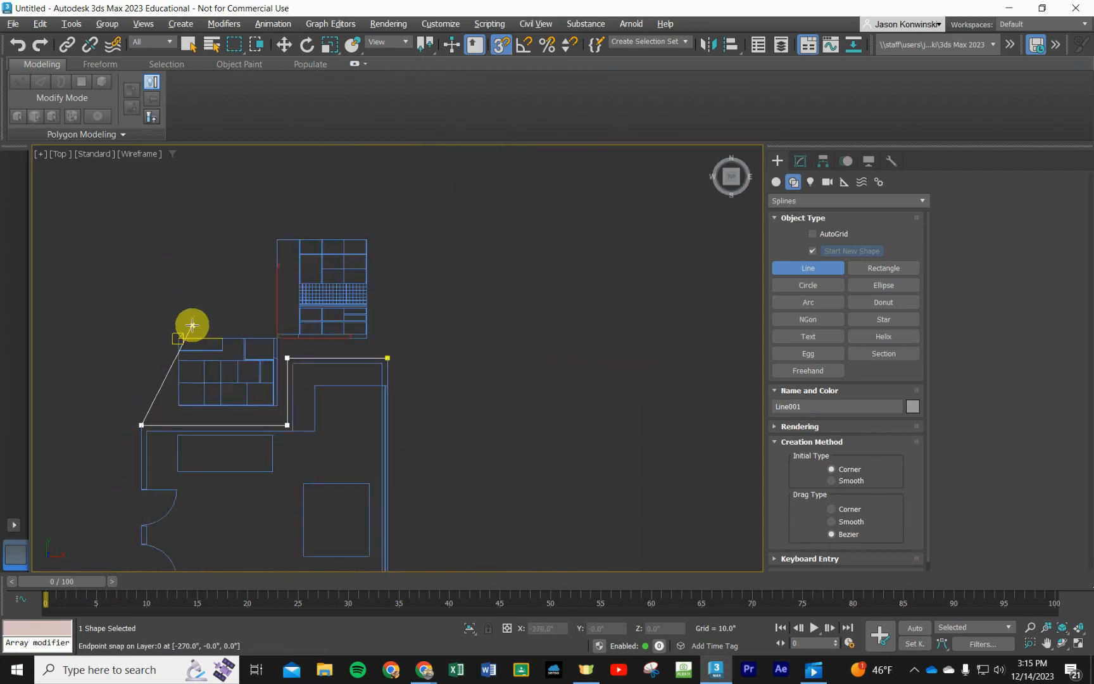
{"action": "left_click", "coordinate": [124, 526]}
{"action": "scroll", "coordinate": [121, 349], "scroll_direction": "up", "scroll_amount": 4}
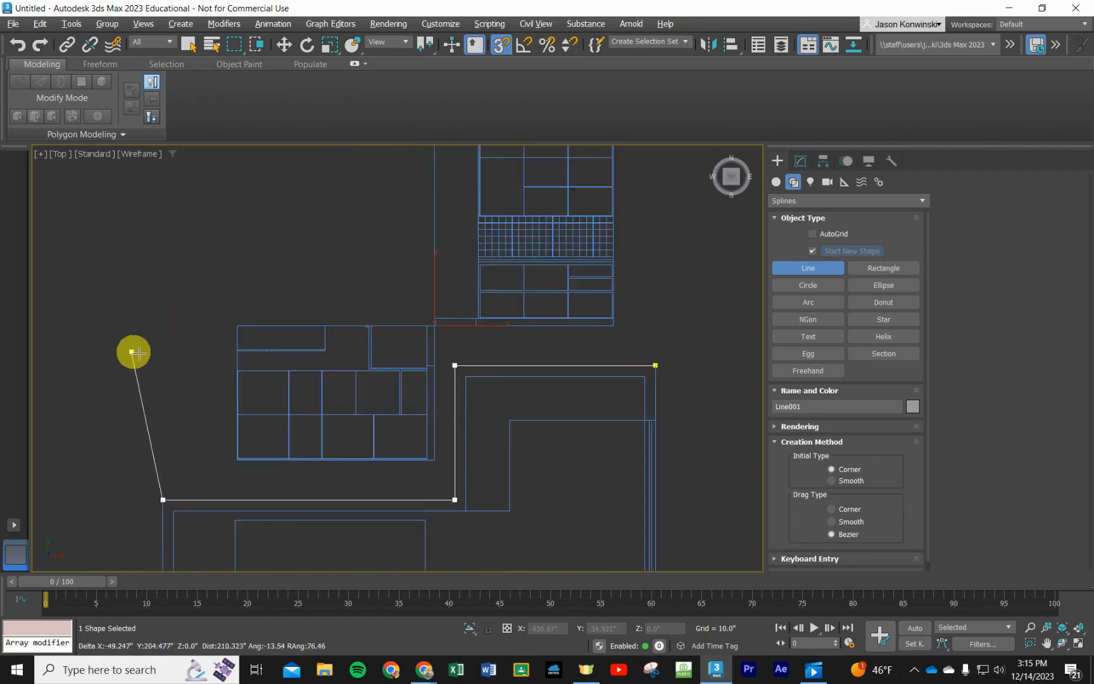
{"action": "left_click", "coordinate": [166, 513]}
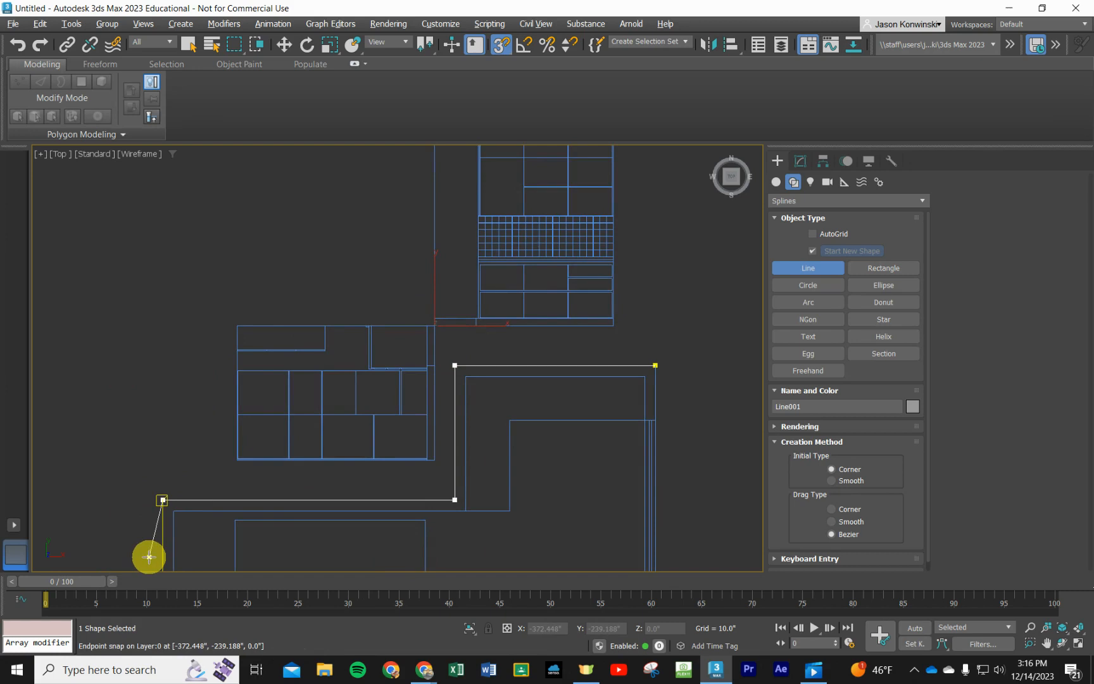
{"action": "scroll", "coordinate": [148, 556], "scroll_direction": "down", "scroll_amount": 2}
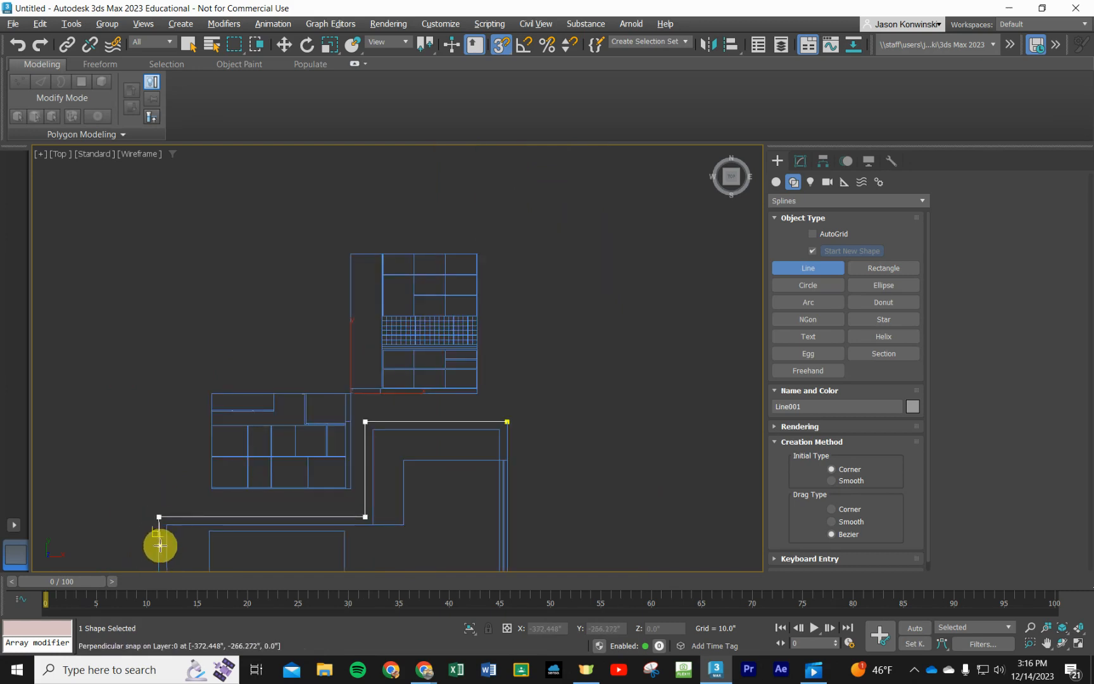
{"action": "scroll", "coordinate": [170, 517], "scroll_direction": "down", "scroll_amount": 2}
{"action": "left_click", "coordinate": [163, 520]}
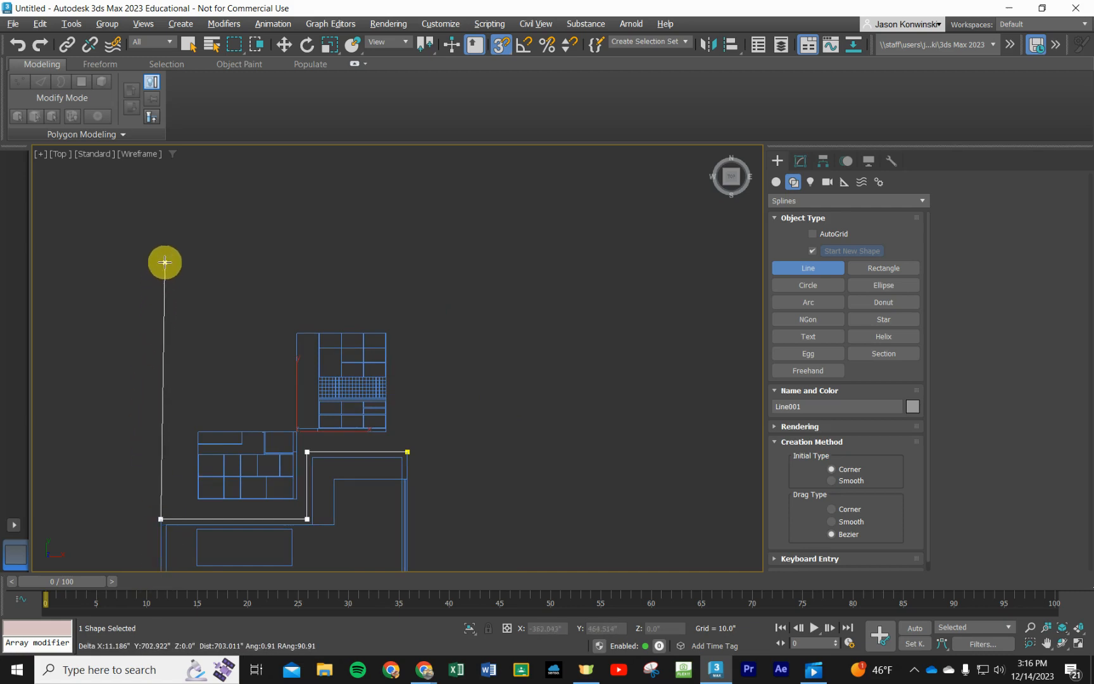
{"action": "scroll", "coordinate": [164, 261], "scroll_direction": "down", "scroll_amount": 3}
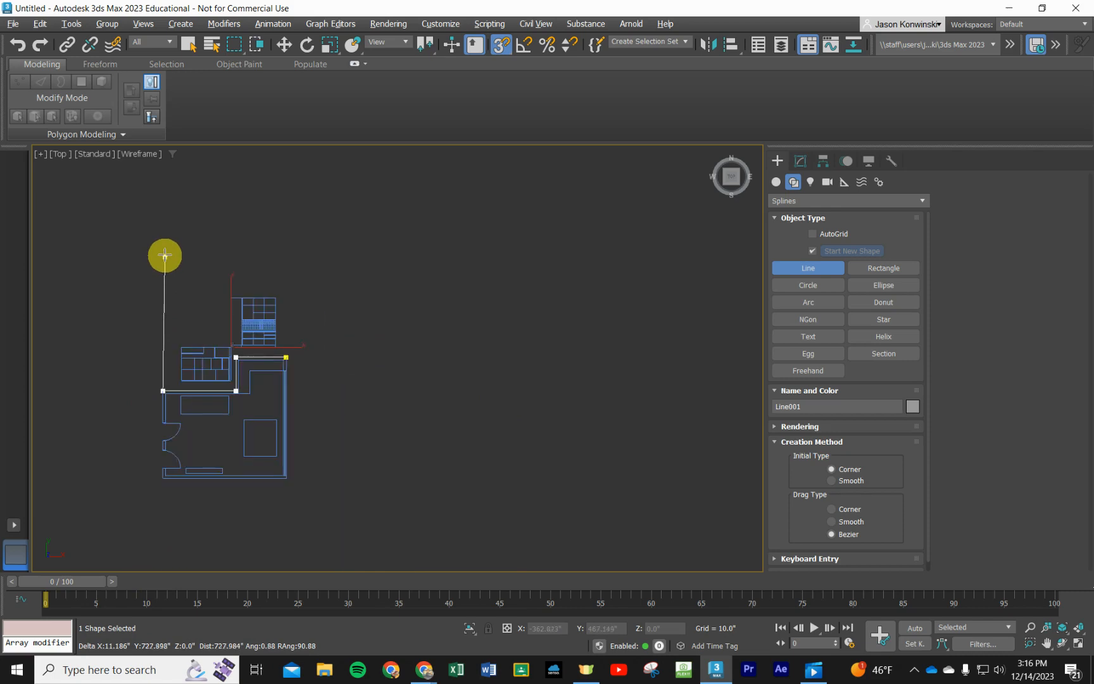
{"action": "scroll", "coordinate": [163, 194], "scroll_direction": "down", "scroll_amount": 2}
{"action": "scroll", "coordinate": [163, 193], "scroll_direction": "down", "scroll_amount": 2}
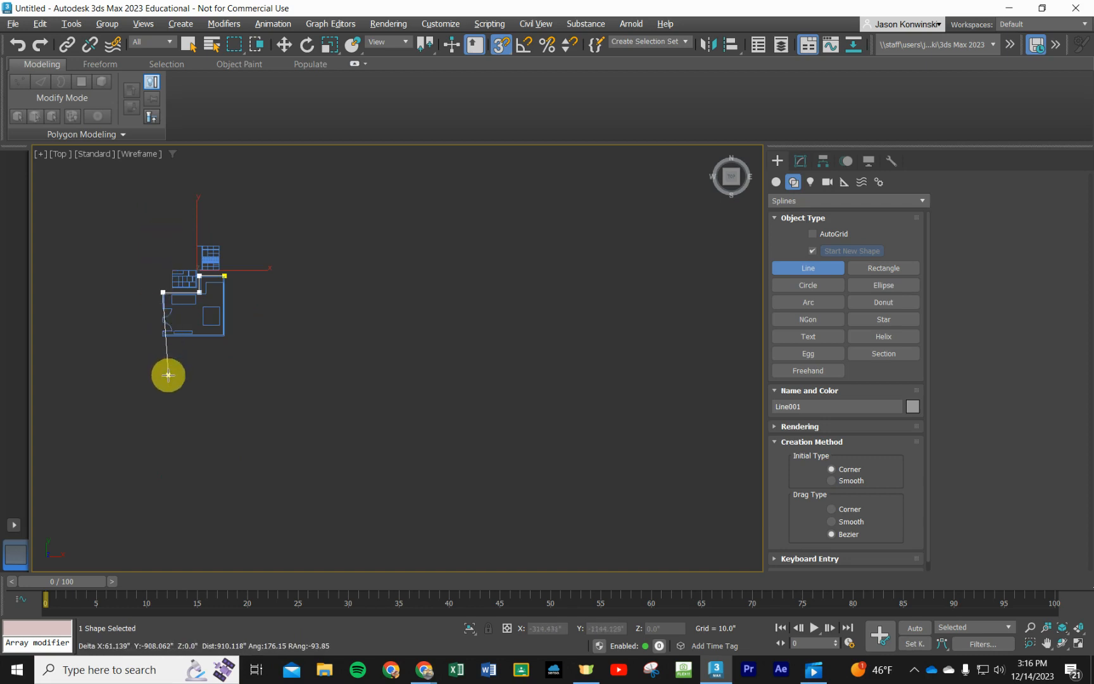
{"action": "scroll", "coordinate": [168, 375], "scroll_direction": "up", "scroll_amount": 2}
{"action": "scroll", "coordinate": [168, 375], "scroll_direction": "up", "scroll_amount": 2}
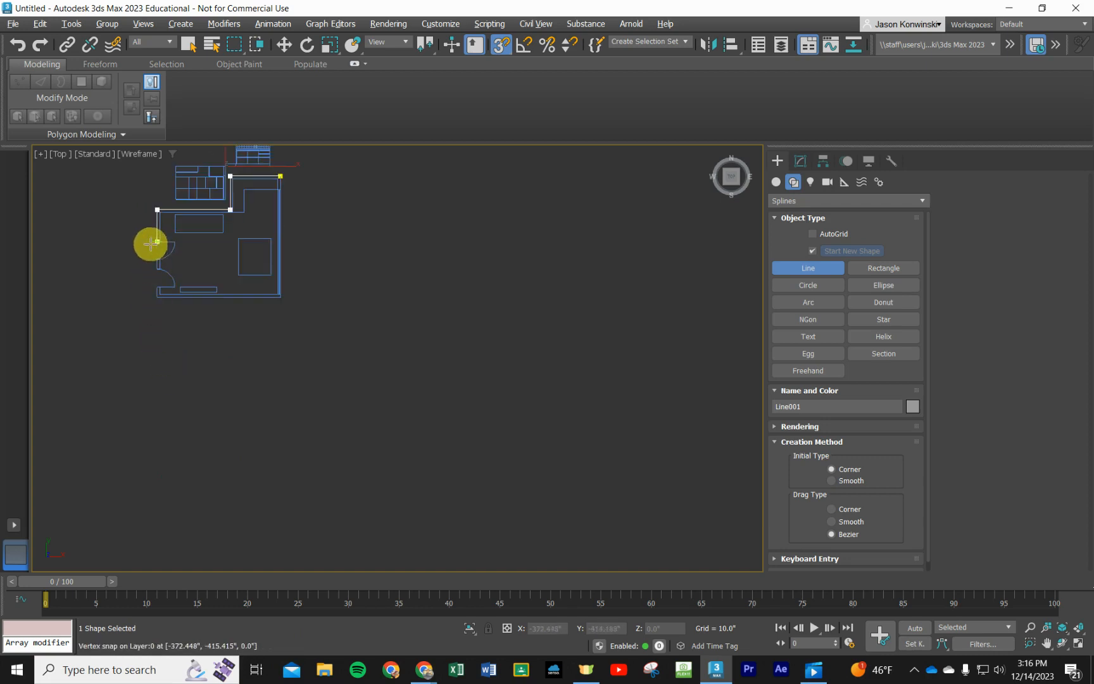
{"action": "scroll", "coordinate": [421, 386], "scroll_direction": "up", "scroll_amount": 3}
{"action": "scroll", "coordinate": [422, 386], "scroll_direction": "down", "scroll_amount": 4}
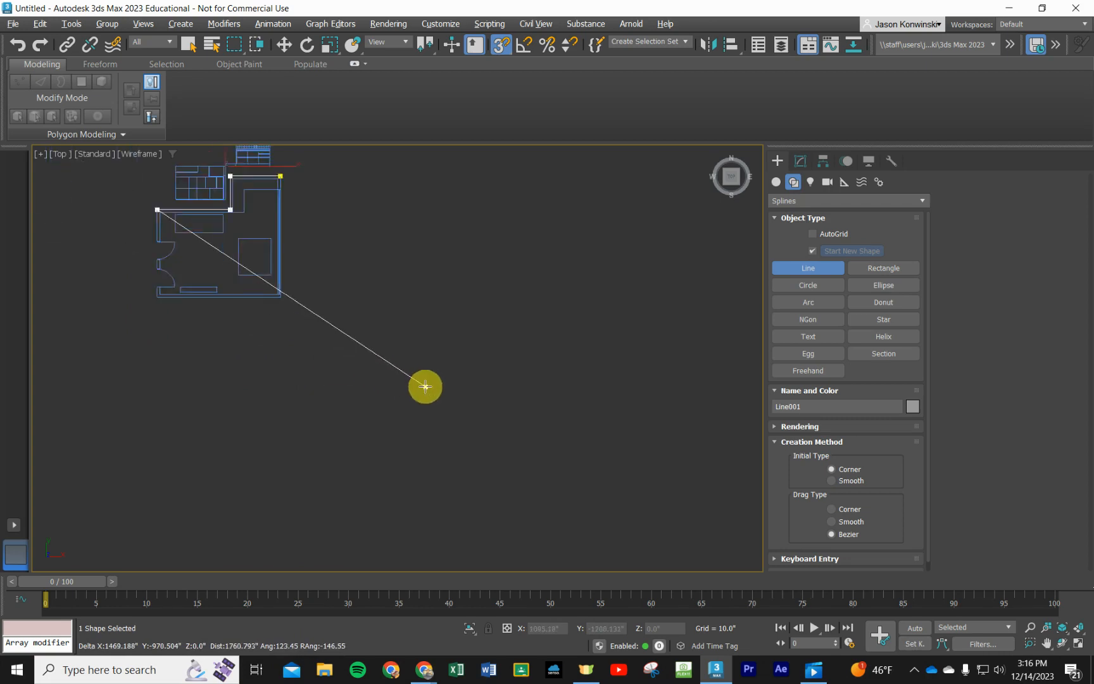
{"action": "scroll", "coordinate": [424, 386], "scroll_direction": "up", "scroll_amount": 4}
{"action": "scroll", "coordinate": [424, 386], "scroll_direction": "down", "scroll_amount": 5}
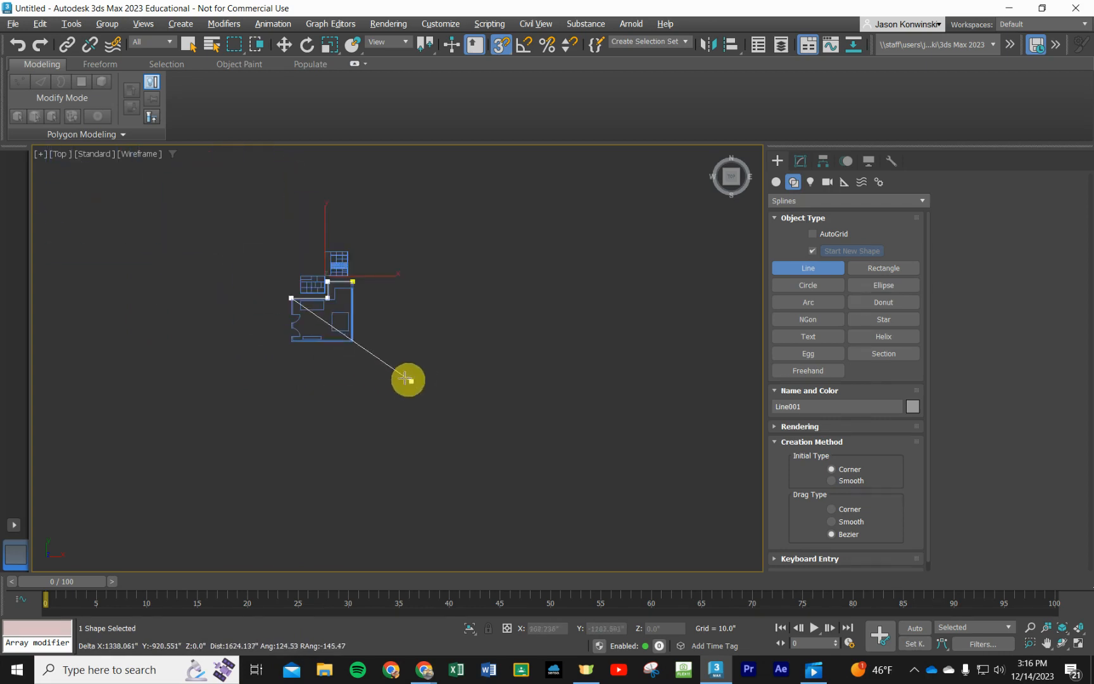
{"action": "scroll", "coordinate": [288, 311], "scroll_direction": "up", "scroll_amount": 3}
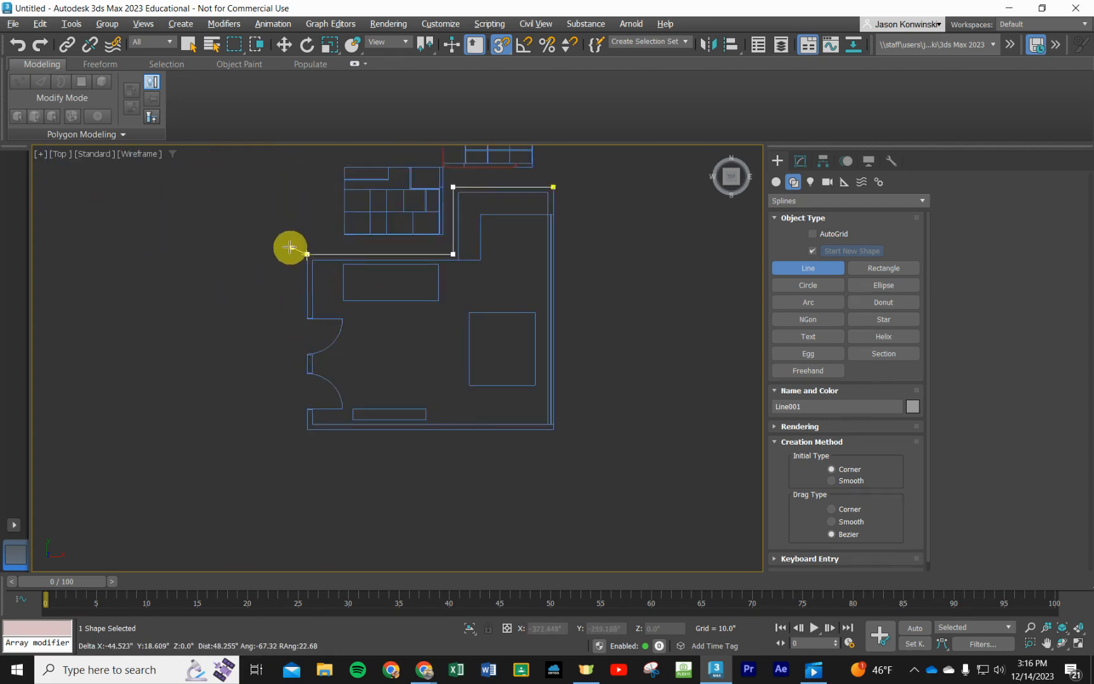
Continue the outer wall line down the door-side wall with snapped points at both jambs of the upper door opening.
{"action": "scroll", "coordinate": [291, 247], "scroll_direction": "up", "scroll_amount": 2}
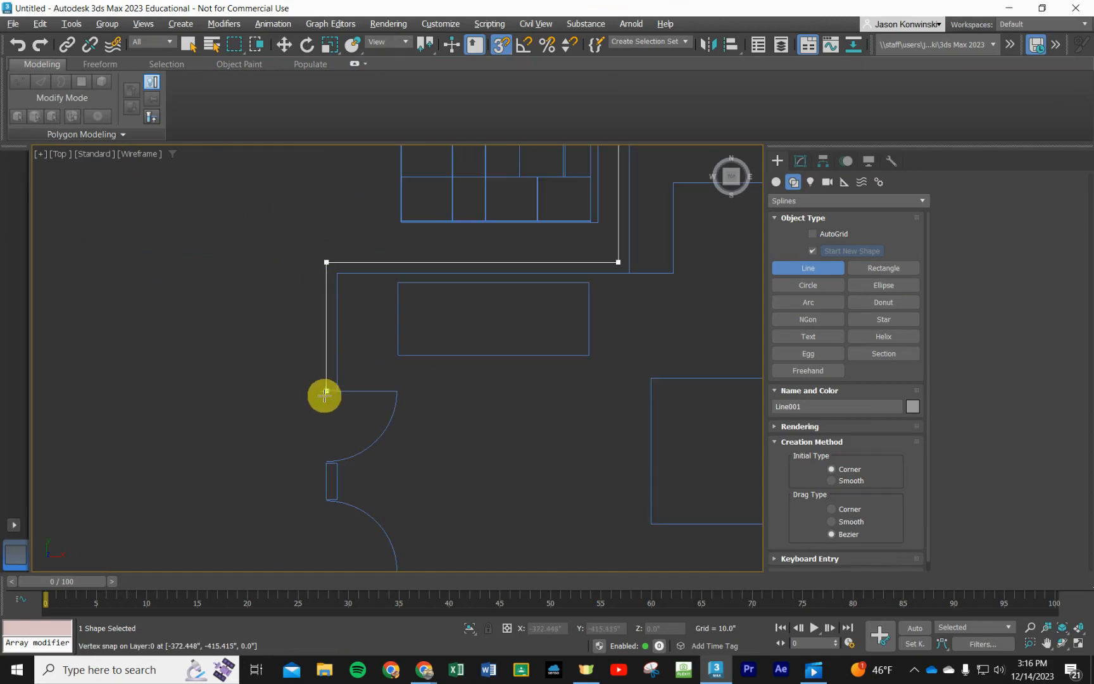
{"action": "scroll", "coordinate": [326, 383], "scroll_direction": "up", "scroll_amount": 4}
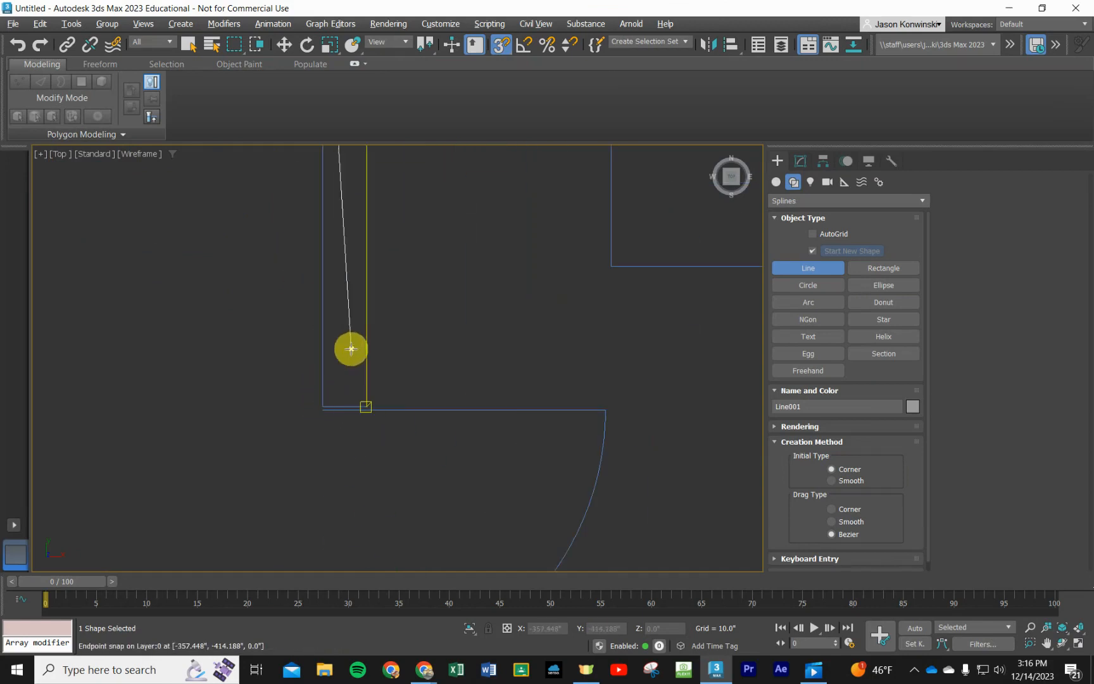
{"action": "scroll", "coordinate": [302, 390], "scroll_direction": "up", "scroll_amount": 4}
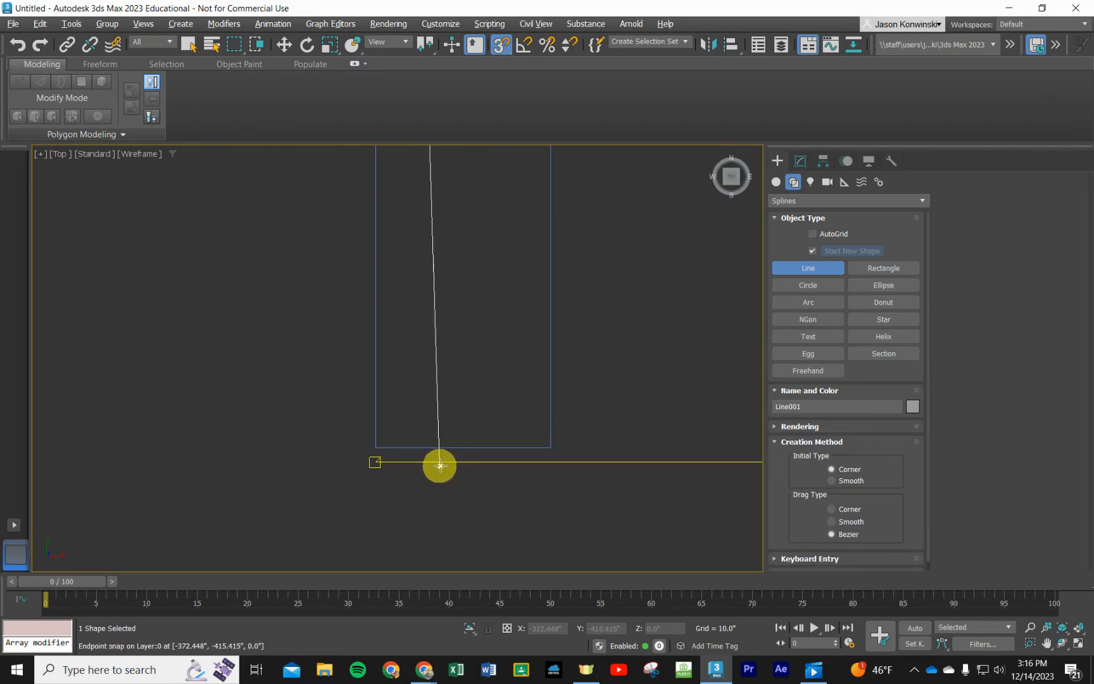
{"action": "left_click", "coordinate": [374, 447]}
{"action": "scroll", "coordinate": [351, 327], "scroll_direction": "down", "scroll_amount": 5}
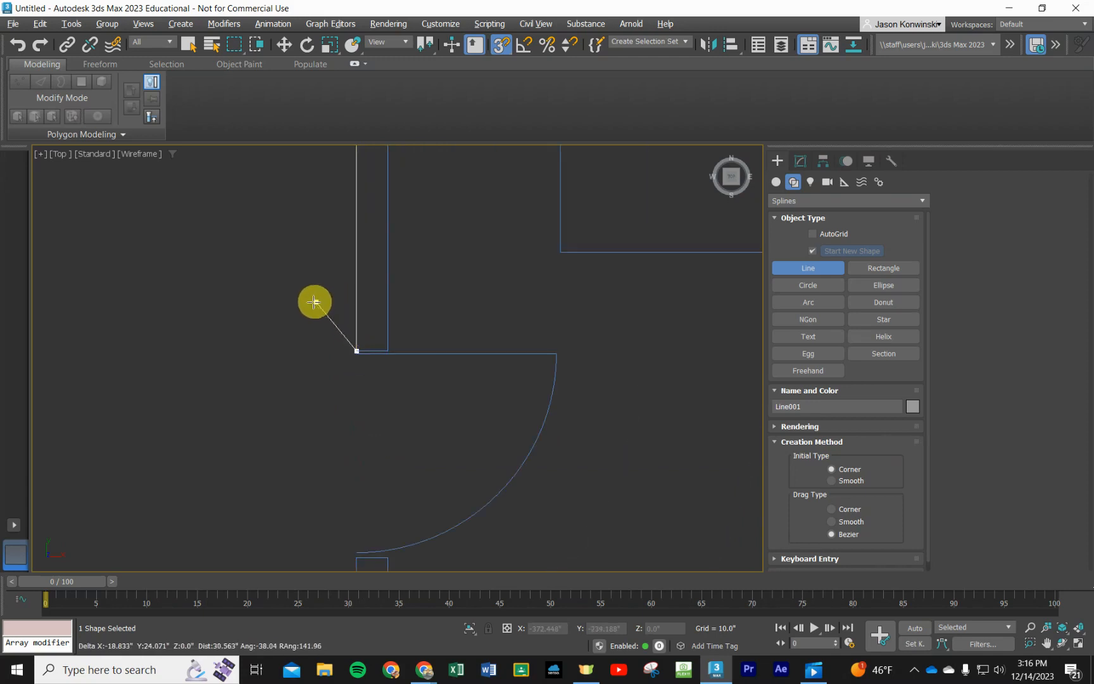
{"action": "scroll", "coordinate": [300, 430], "scroll_direction": "down", "scroll_amount": 2}
{"action": "scroll", "coordinate": [330, 542], "scroll_direction": "up", "scroll_amount": 5}
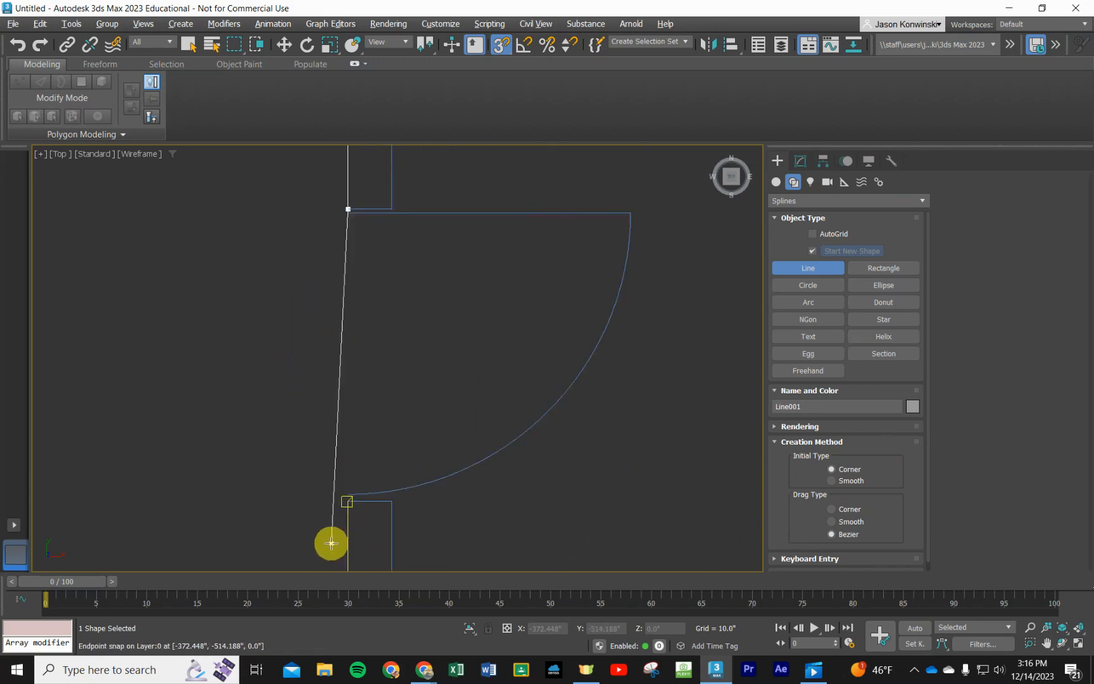
{"action": "scroll", "coordinate": [336, 539], "scroll_direction": "up", "scroll_amount": 3}
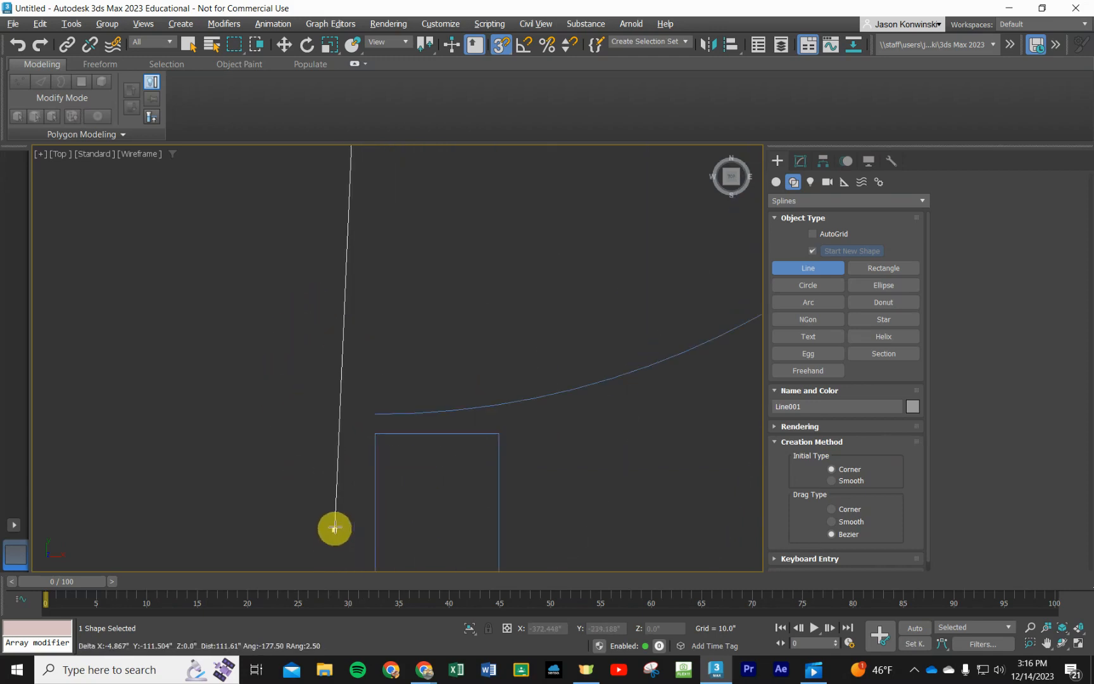
{"action": "left_click", "coordinate": [375, 433]}
{"action": "scroll", "coordinate": [335, 386], "scroll_direction": "down", "scroll_amount": 4}
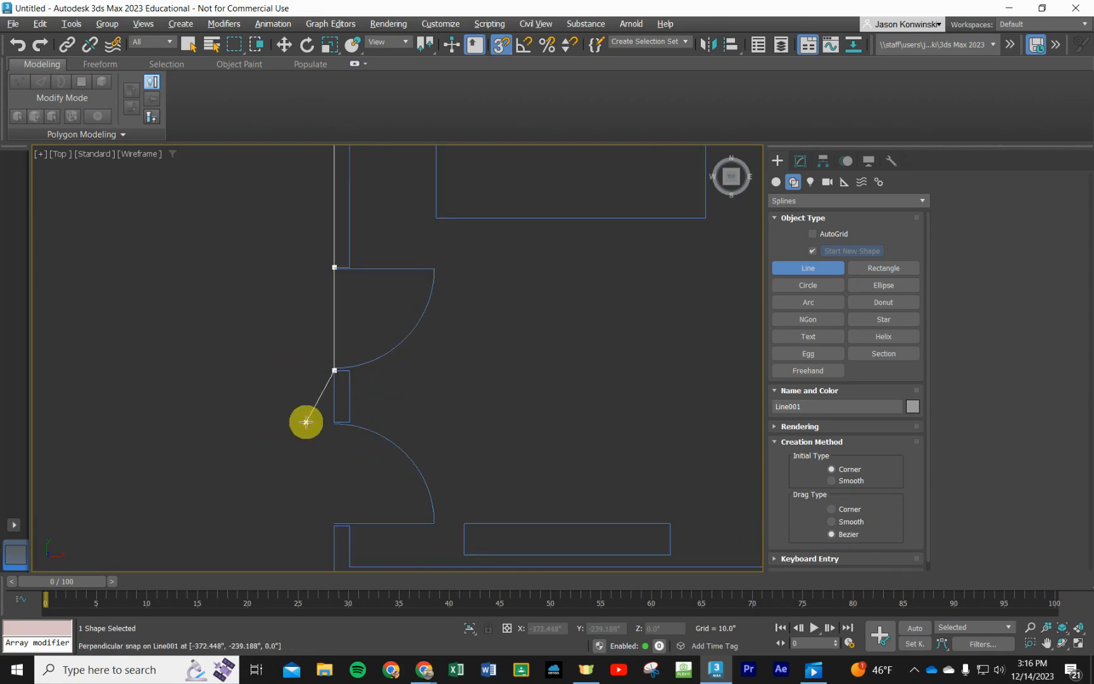
Add snapped line points at both jambs of the lower door opening and at the outer lower-left wall corner.
{"action": "scroll", "coordinate": [310, 430], "scroll_direction": "up", "scroll_amount": 3}
{"action": "left_click", "coordinate": [405, 386]}
{"action": "scroll", "coordinate": [337, 427], "scroll_direction": "down", "scroll_amount": 4}
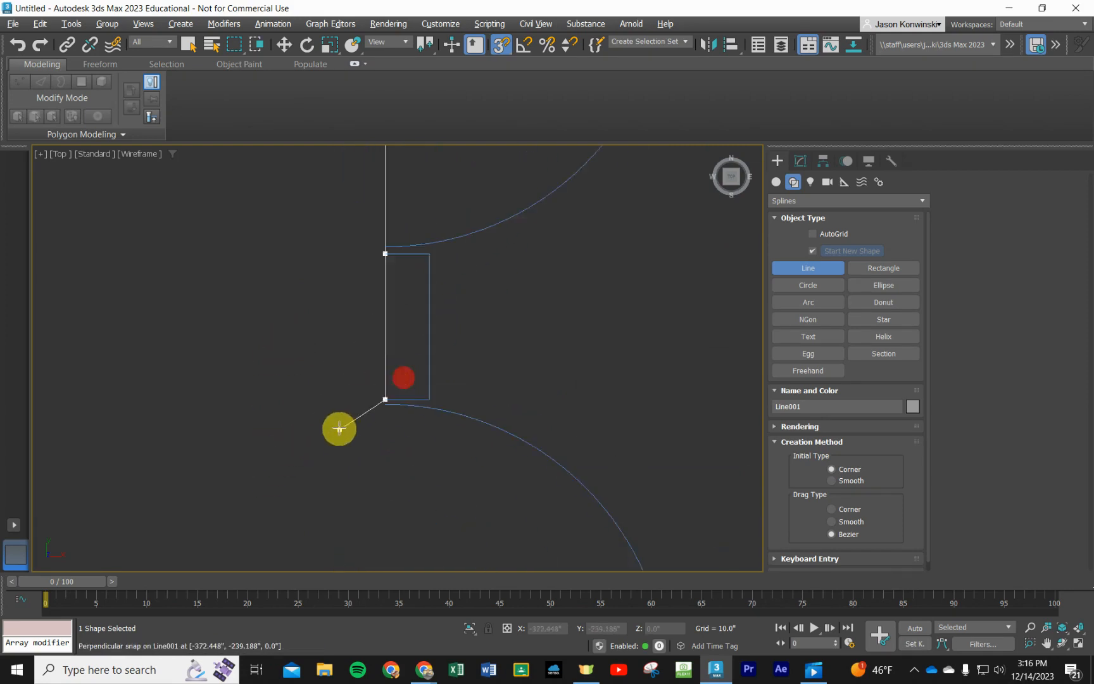
{"action": "scroll", "coordinate": [289, 462], "scroll_direction": "up", "scroll_amount": 5}
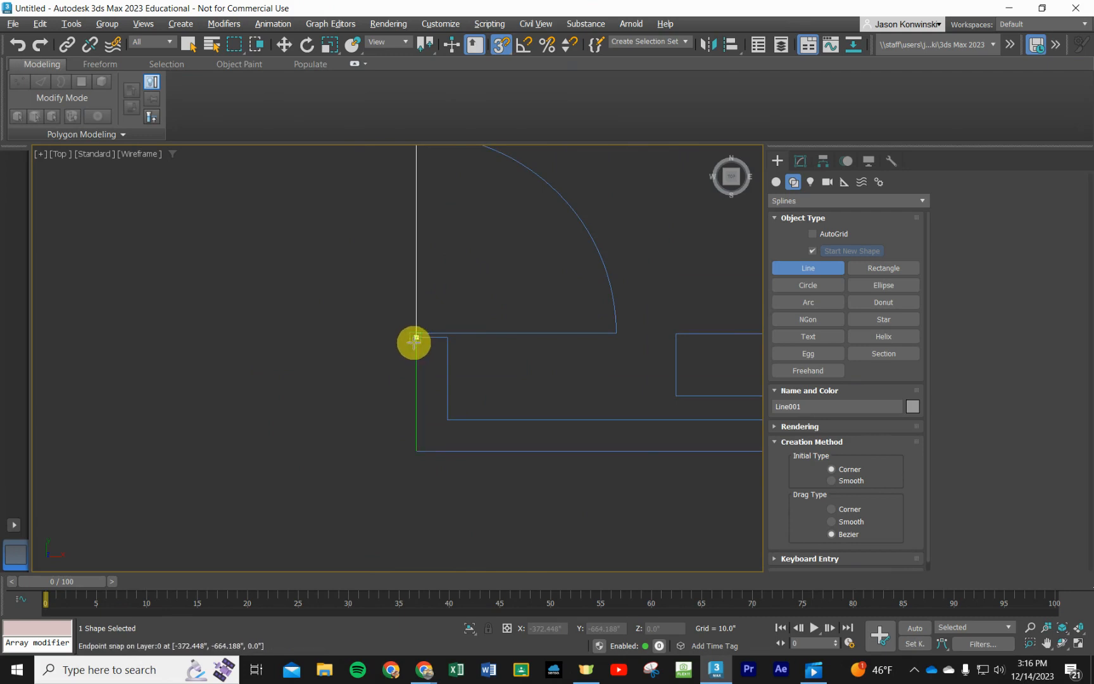
{"action": "left_click", "coordinate": [414, 342]}
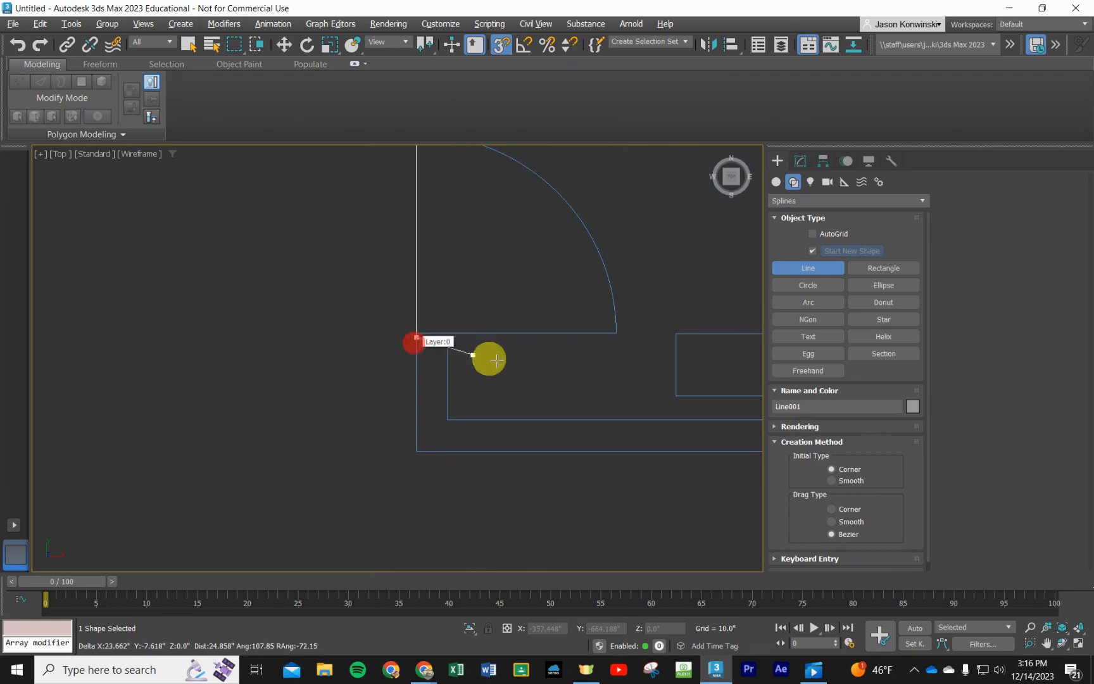
{"action": "left_click", "coordinate": [417, 451]}
{"action": "scroll", "coordinate": [354, 446], "scroll_direction": "down", "scroll_amount": 5}
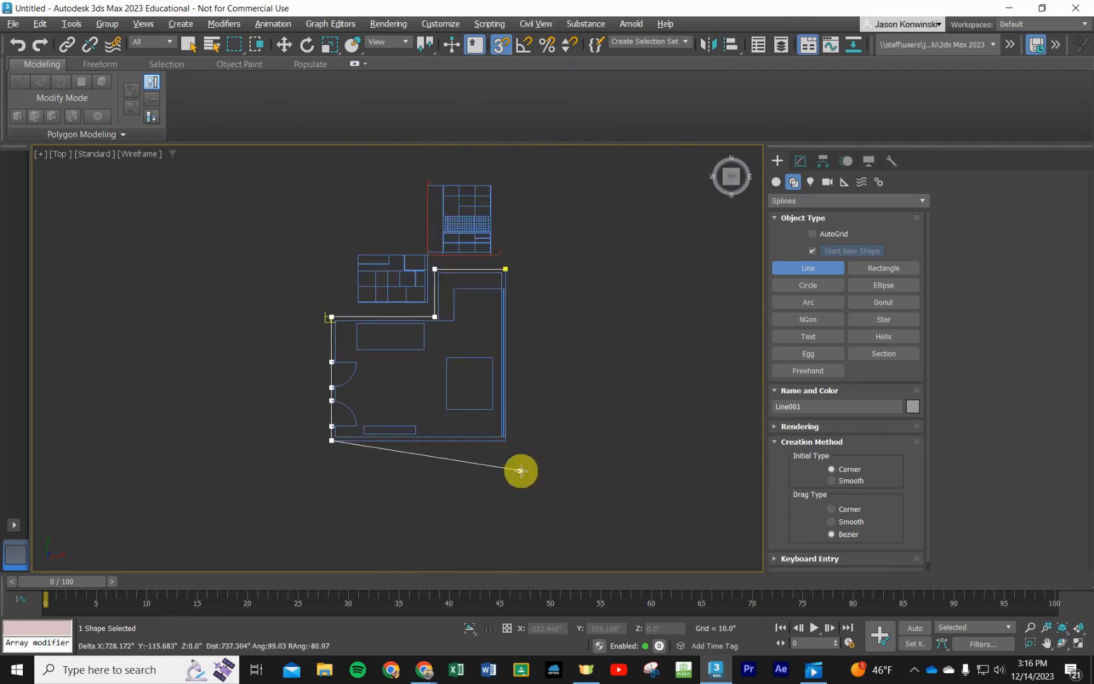
Extend the line to the outer lower-right corner and add a point just above it, level with the inner wall face.
{"action": "scroll", "coordinate": [532, 462], "scroll_direction": "up", "scroll_amount": 5}
{"action": "left_click", "coordinate": [425, 410]}
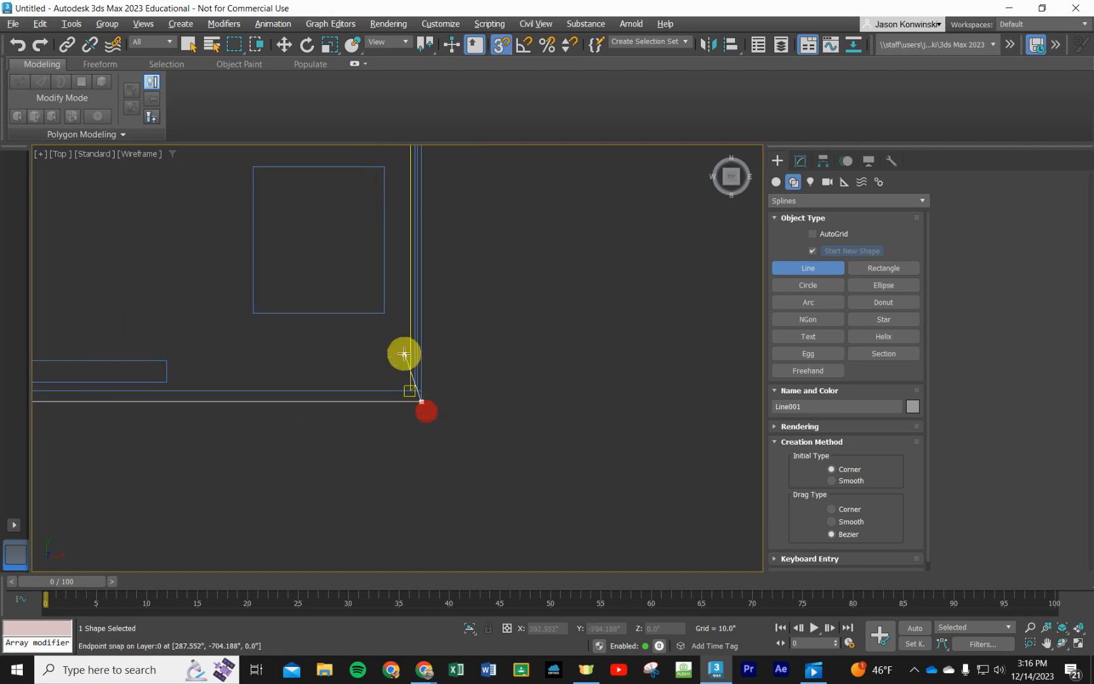
{"action": "scroll", "coordinate": [432, 317], "scroll_direction": "up", "scroll_amount": 4}
{"action": "scroll", "coordinate": [405, 467], "scroll_direction": "down", "scroll_amount": 4}
{"action": "scroll", "coordinate": [405, 481], "scroll_direction": "up", "scroll_amount": 4}
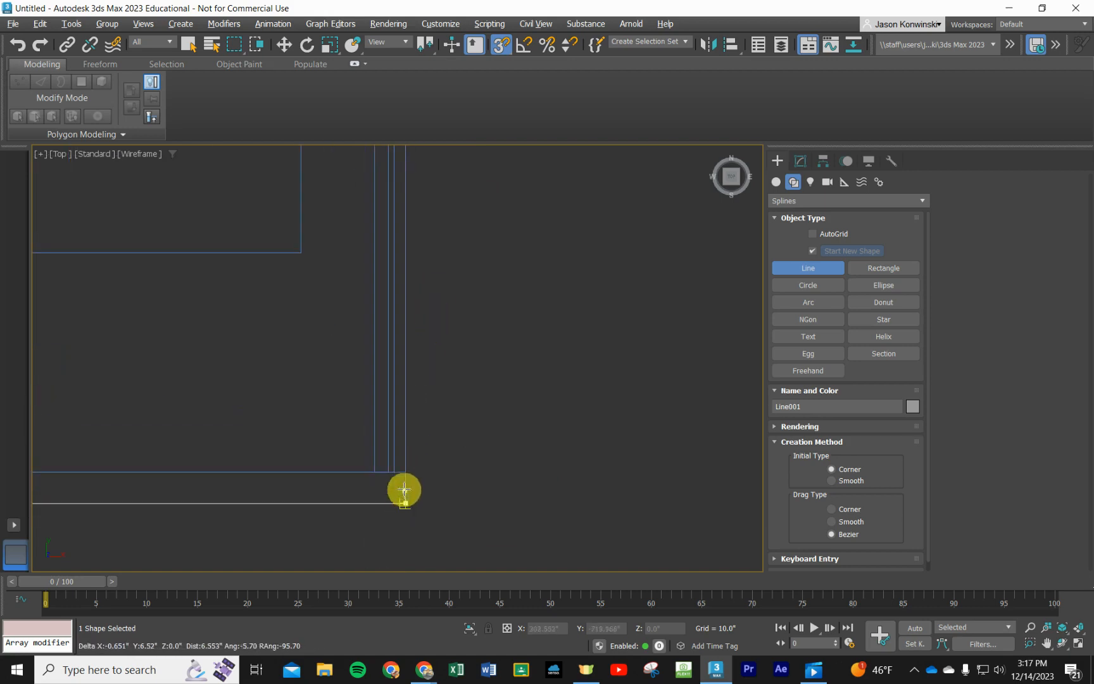
{"action": "left_click", "coordinate": [406, 471]}
{"action": "scroll", "coordinate": [424, 402], "scroll_direction": "down", "scroll_amount": 4}
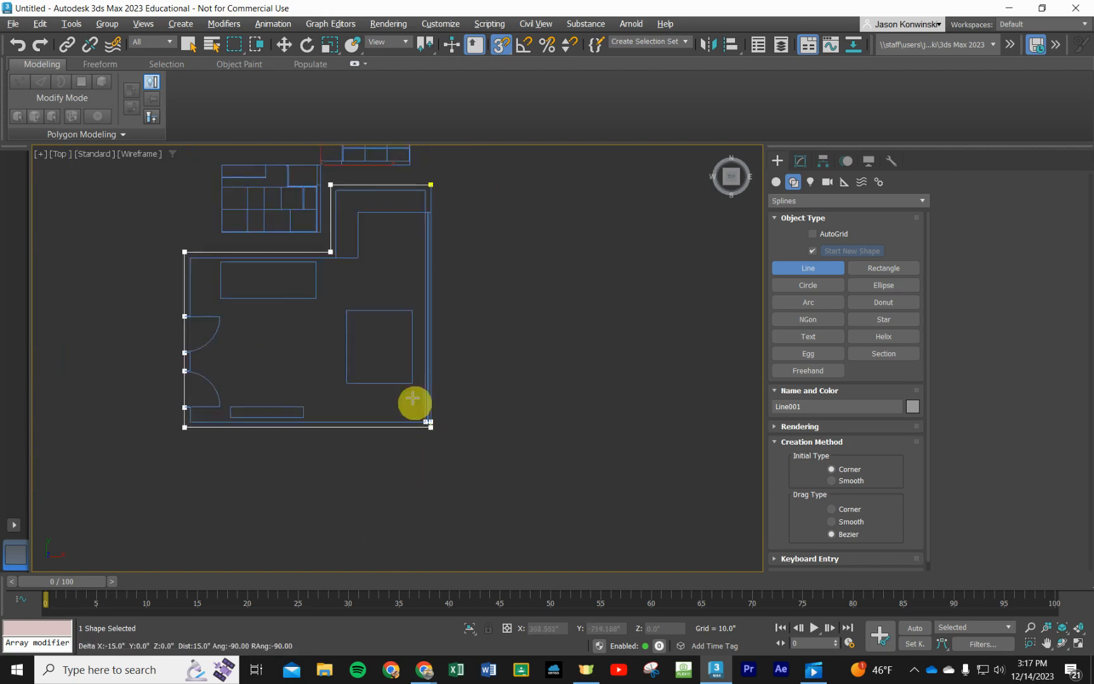
Add a point at the upper end of the right wall's window section and close the spline at its starting corner.
{"action": "scroll", "coordinate": [433, 187], "scroll_direction": "up", "scroll_amount": 4}
{"action": "left_click", "coordinate": [432, 187]}
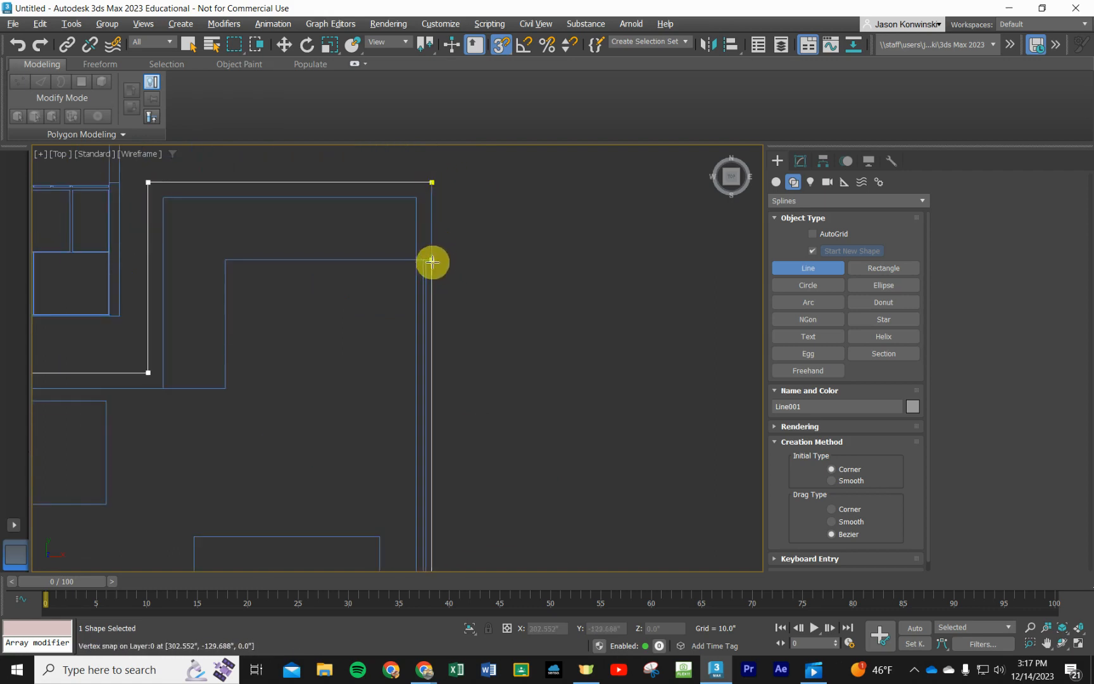
{"action": "left_click", "coordinate": [432, 260]}
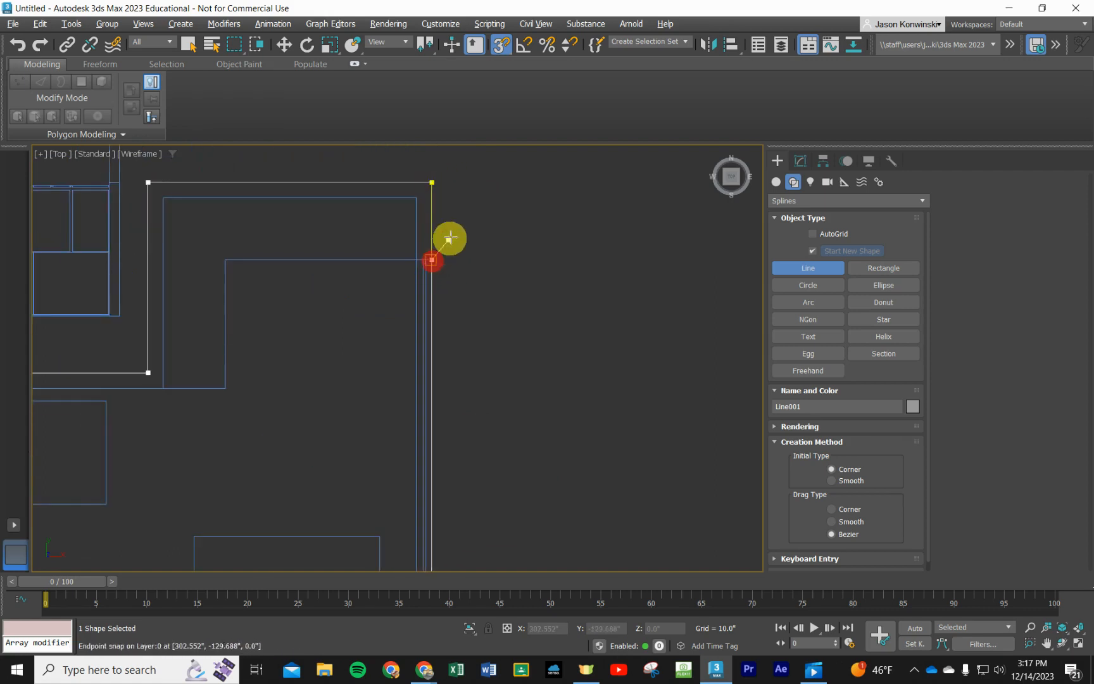
{"action": "left_click", "coordinate": [432, 183]}
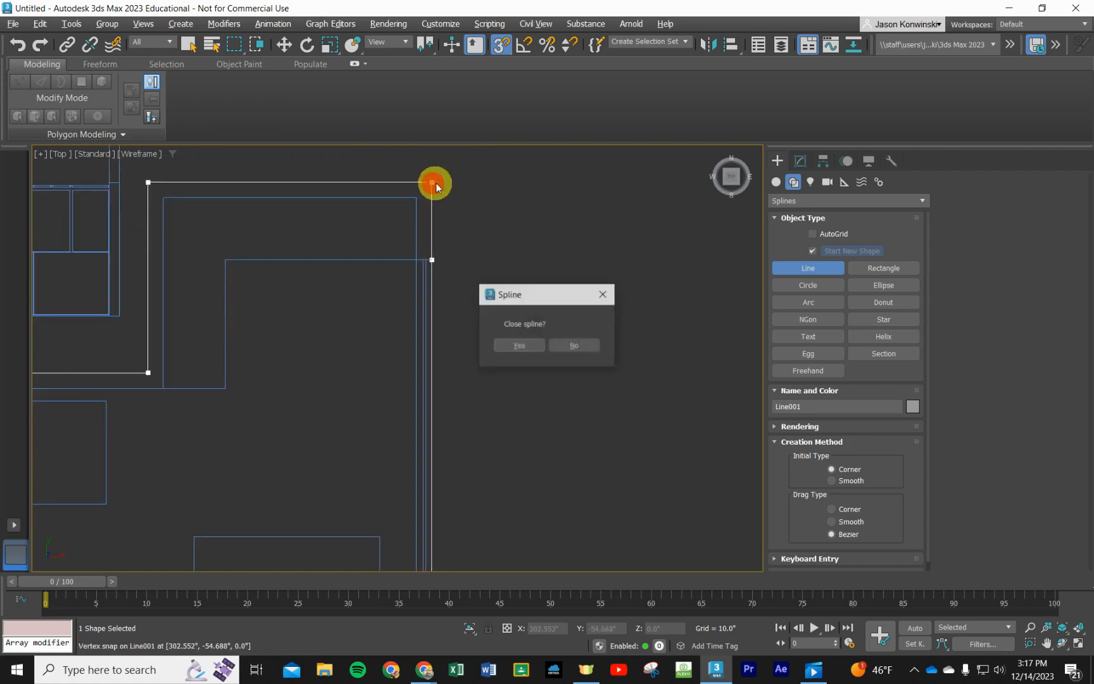
{"action": "left_click", "coordinate": [524, 347]}
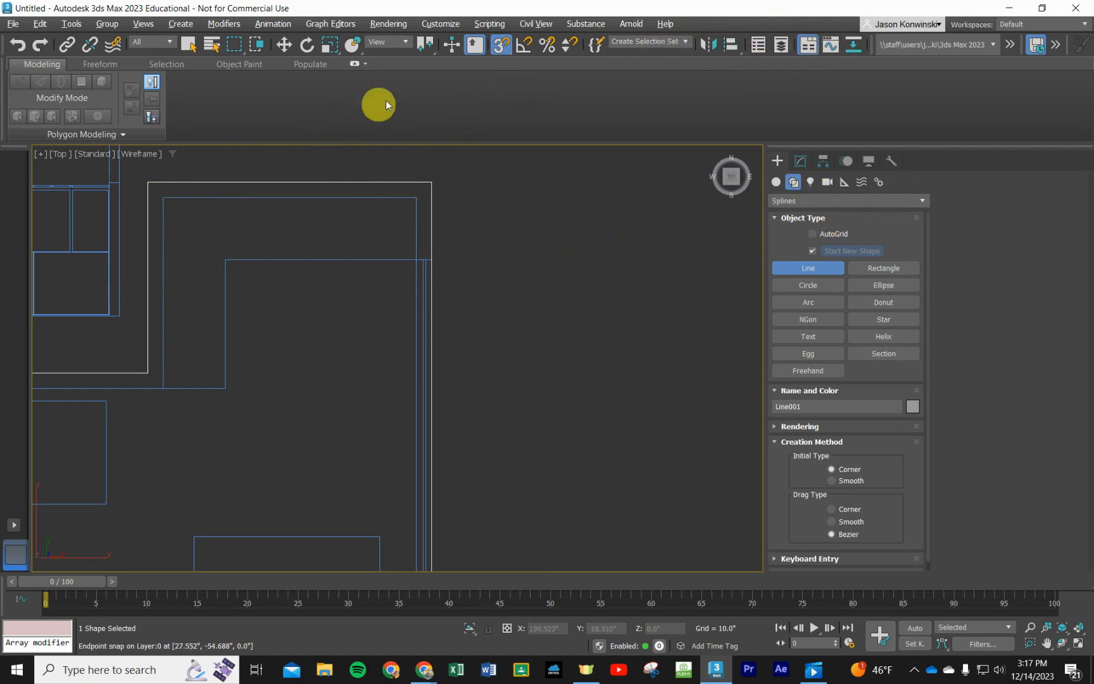
Show the Scene Explorer and resize it so the object names and Frozen column are readable beside the viewport.
{"action": "left_click", "coordinate": [759, 47]}
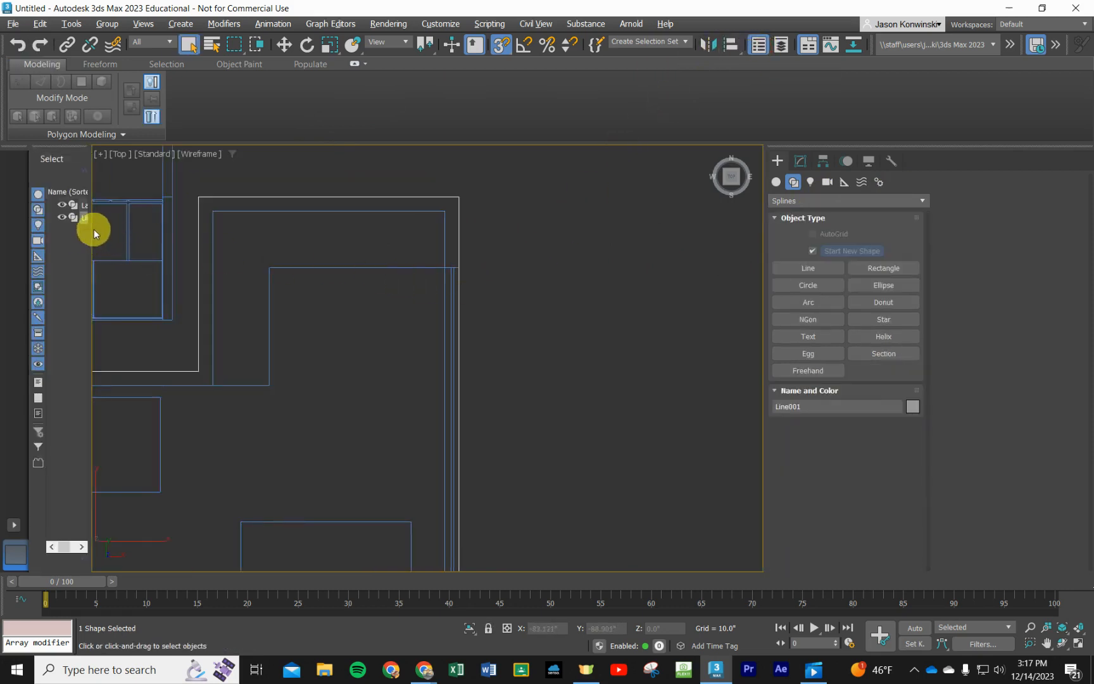
{"action": "left_click_drag", "start_coordinate": [90, 230], "coordinate": [291, 233]}
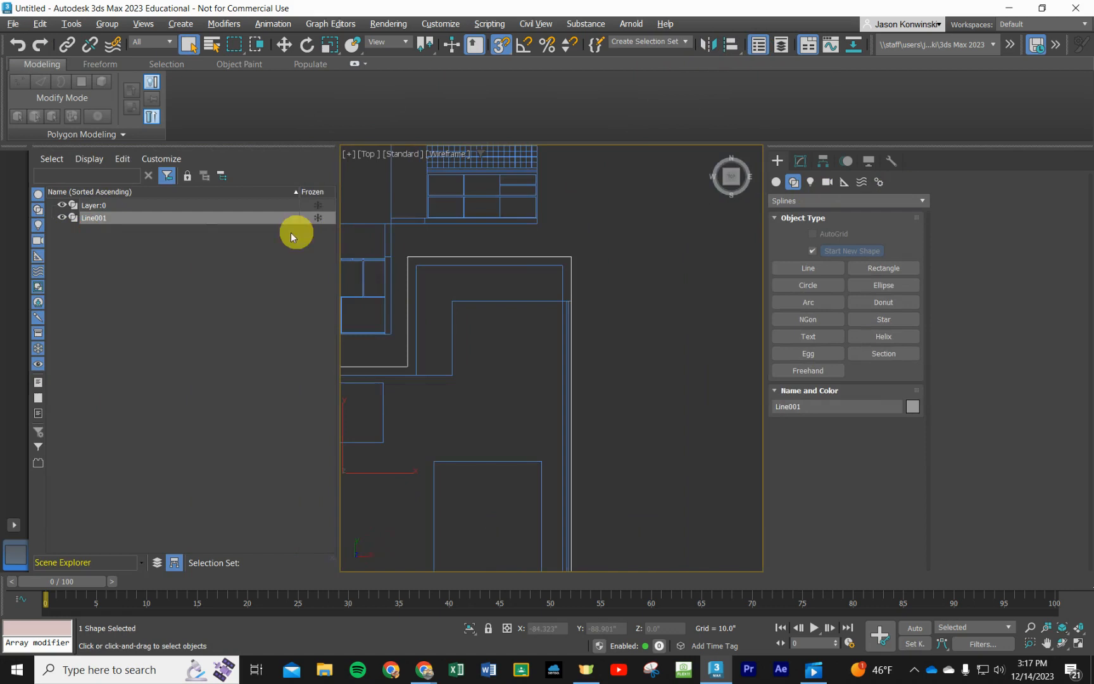
{"action": "right_click", "coordinate": [112, 217]}
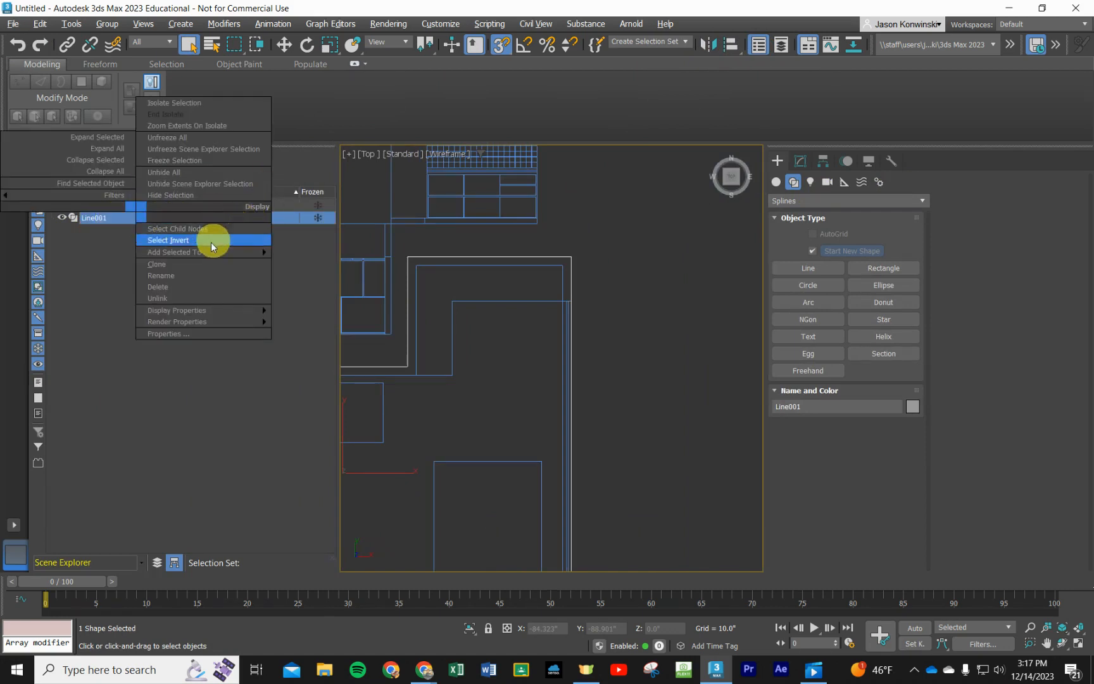
{"action": "mouse_move", "coordinate": [173, 322]}
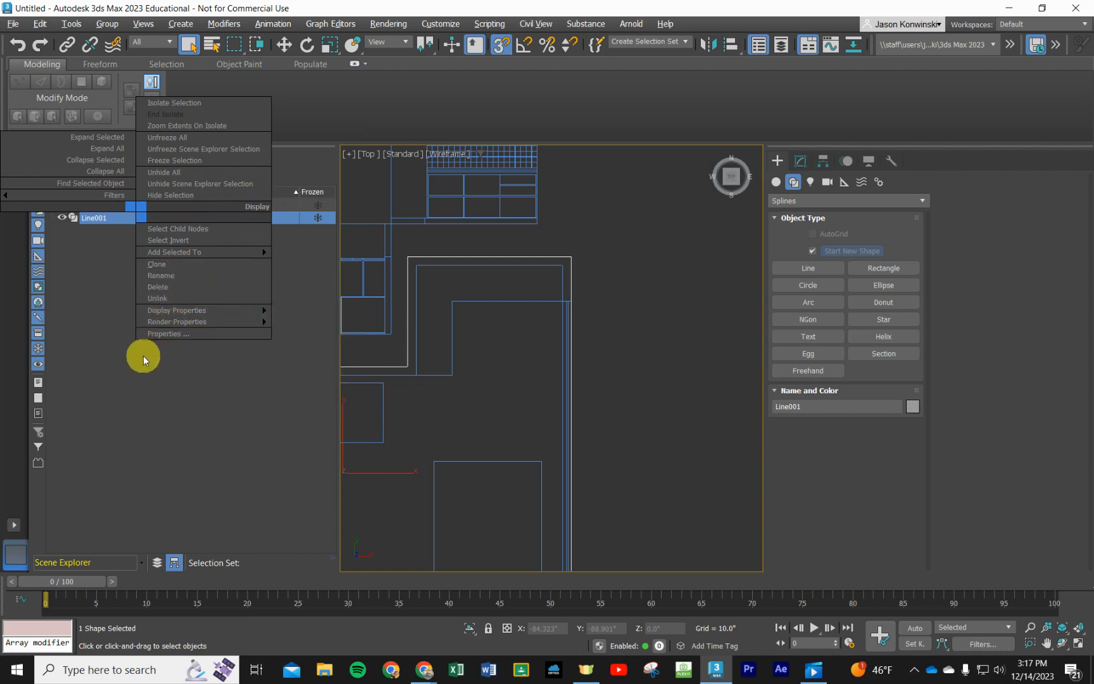
{"action": "left_click", "coordinate": [112, 217]}
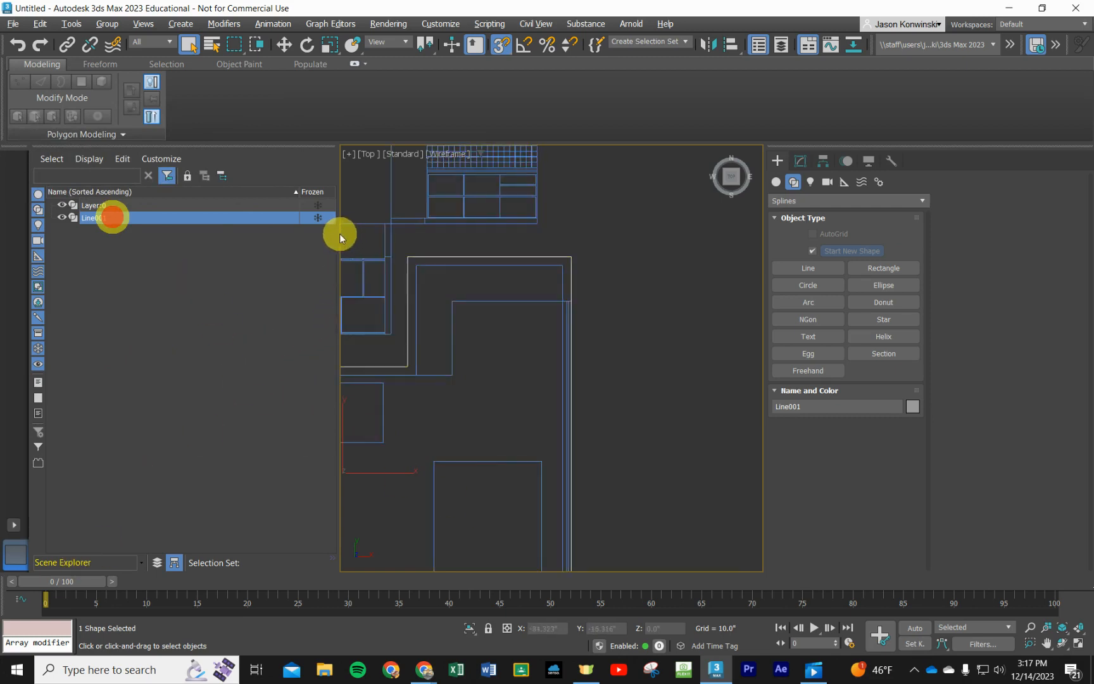
{"action": "left_click_drag", "start_coordinate": [337, 238], "coordinate": [92, 265]}
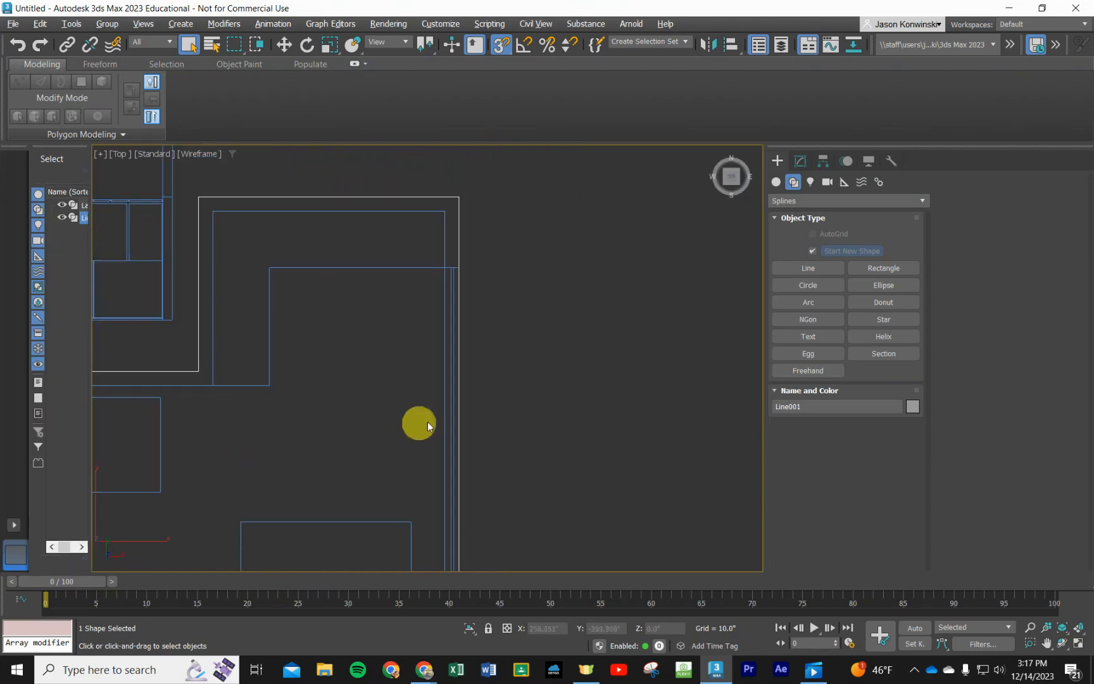
{"action": "left_click_drag", "start_coordinate": [88, 327], "coordinate": [193, 320]}
From an angled 3D view, try to clone the outer wall outline by moving it, and turn off 3D snapping.
{"action": "middle_click_drag", "start_coordinate": [425, 450], "coordinate": [641, 235], "text": "alt"}
{"action": "scroll", "coordinate": [606, 320], "scroll_direction": "down", "scroll_amount": 3}
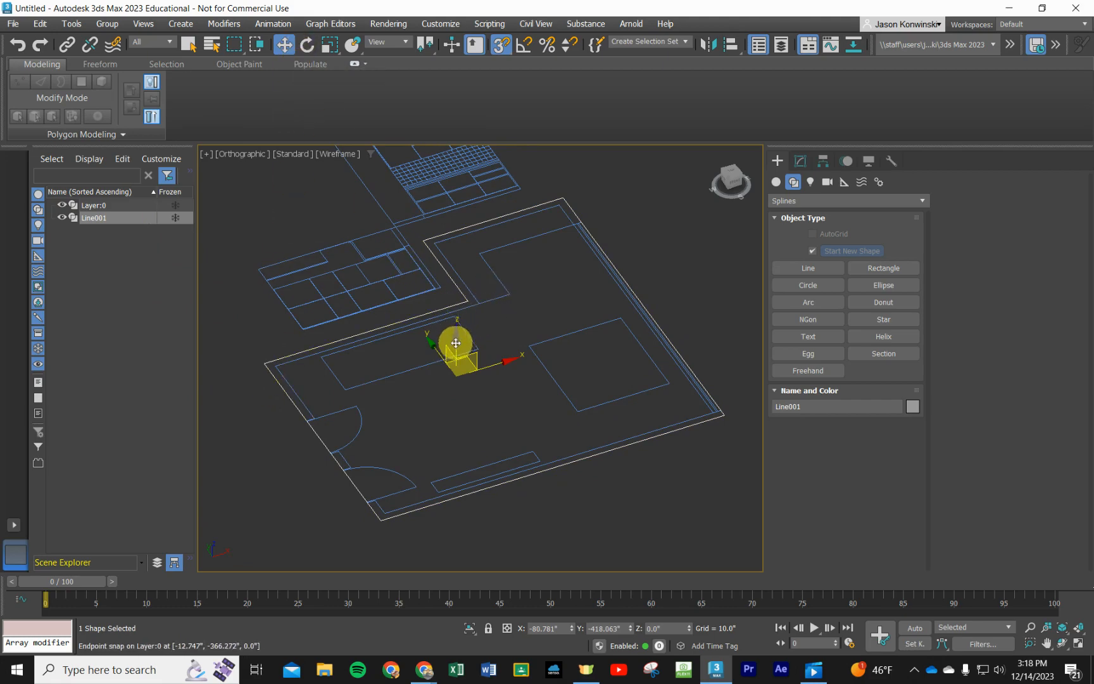
{"action": "mouse_move", "coordinate": [456, 342]}
{"action": "left_mouse_down"}
{"action": "mouse_move", "coordinate": [454, 415]}
{"action": "mouse_move", "coordinate": [545, 430]}
{"action": "mouse_move", "coordinate": [525, 367]}
{"action": "mouse_move", "coordinate": [507, 402]}
{"action": "mouse_move", "coordinate": [566, 430]}
{"action": "left_mouse_up"}
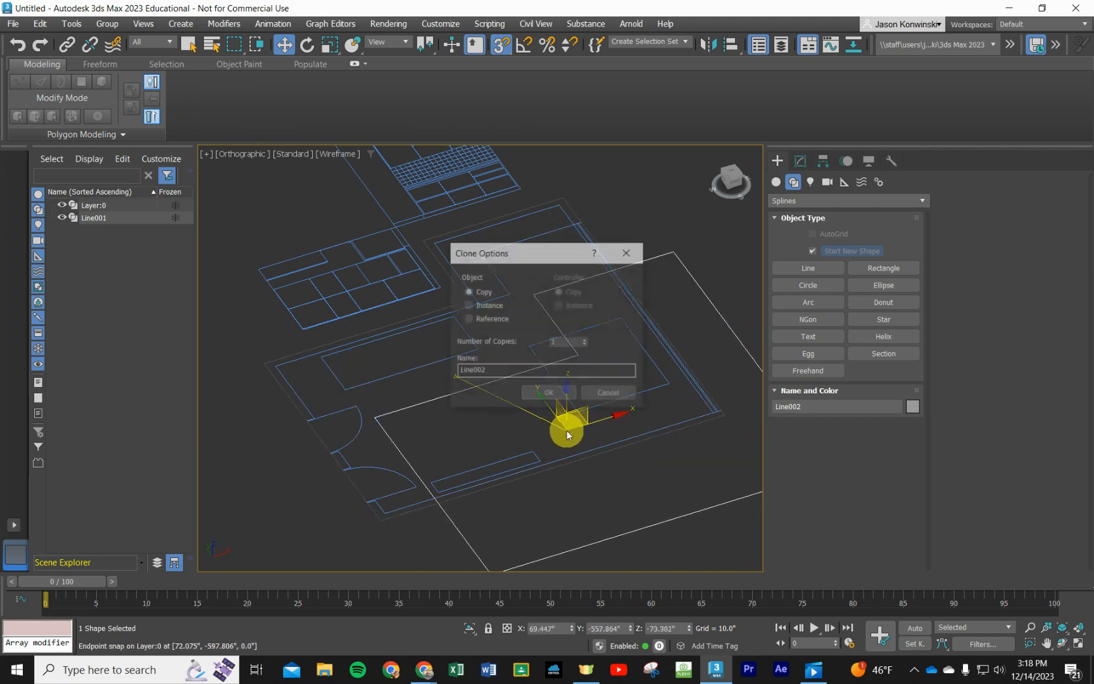
{"action": "left_click", "coordinate": [618, 395]}
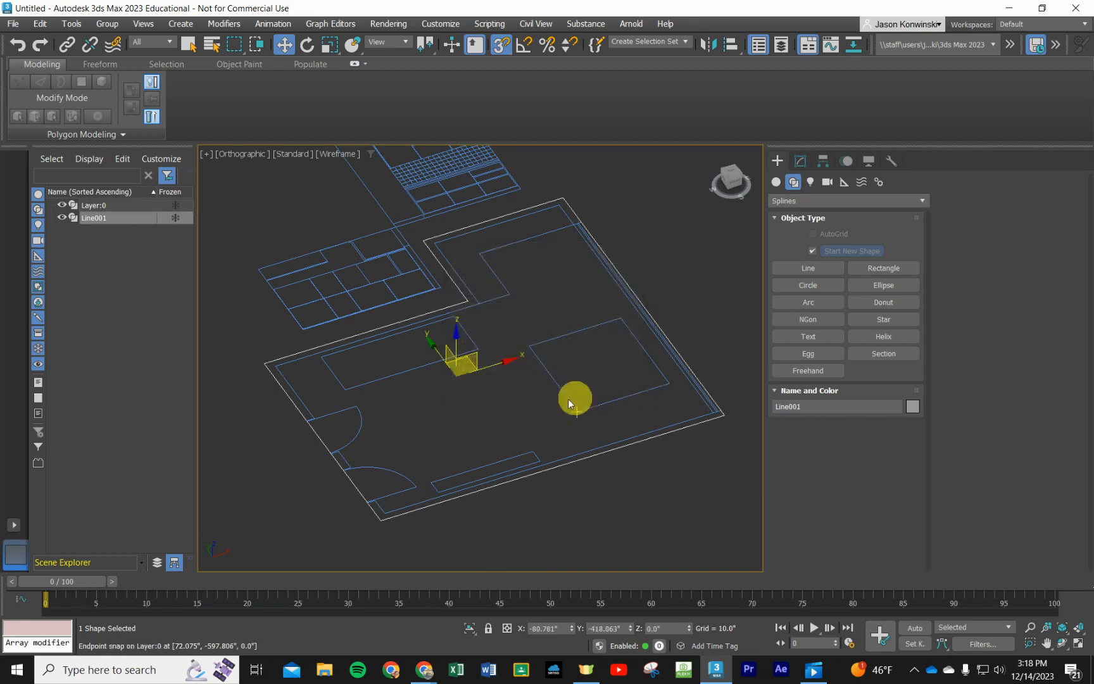
{"action": "left_click", "coordinate": [502, 46]}
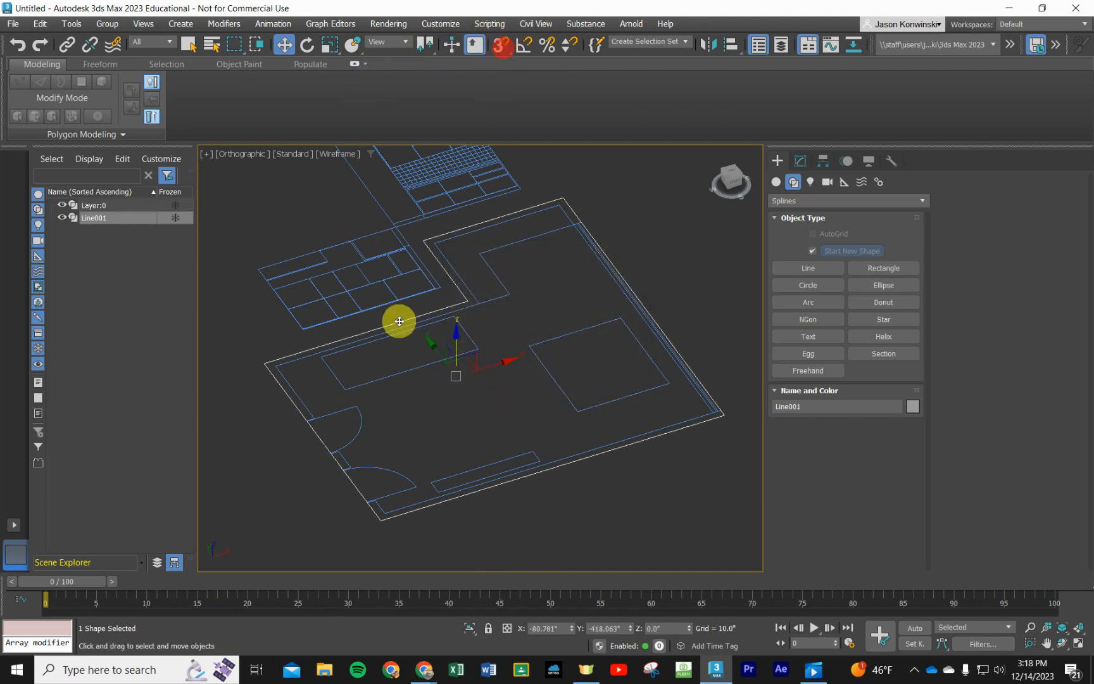
Clone the outer wall outline about 41 inches down the Z axis as a single copy named Ceiling line.
{"action": "scroll", "coordinate": [459, 353], "scroll_direction": "up", "scroll_amount": 2}
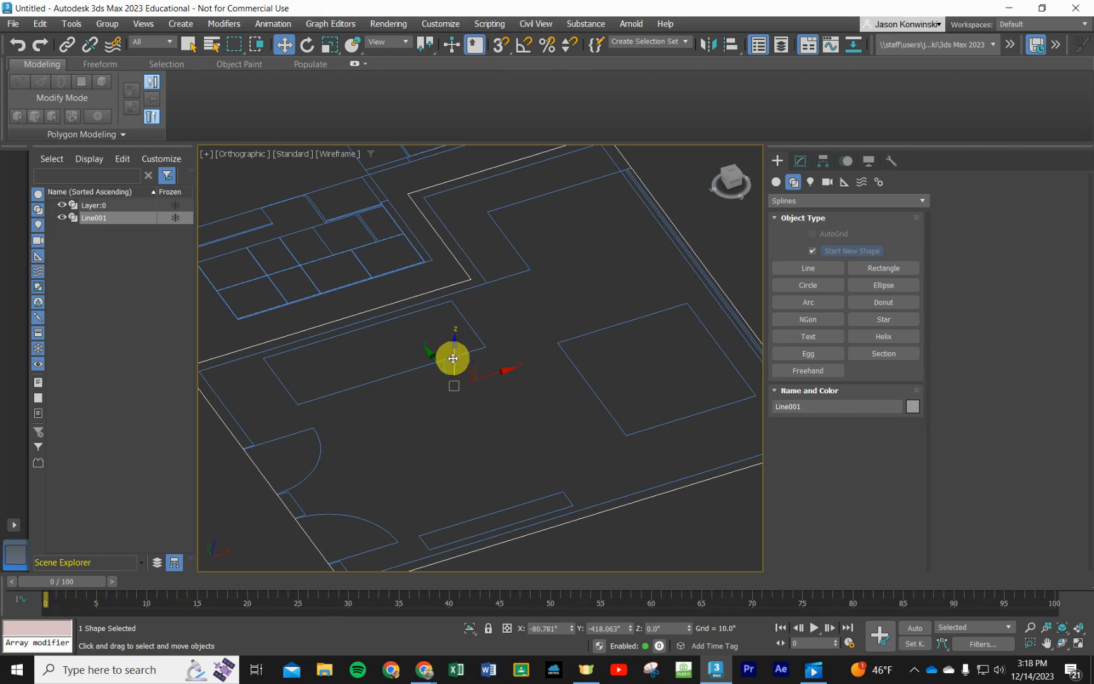
{"action": "mouse_move", "coordinate": [454, 360]}
{"action": "left_mouse_down", "text": "shift"}
{"action": "mouse_move", "coordinate": [447, 398]}
{"action": "mouse_move", "coordinate": [448, 386]}
{"action": "left_mouse_up", "text": "shift"}
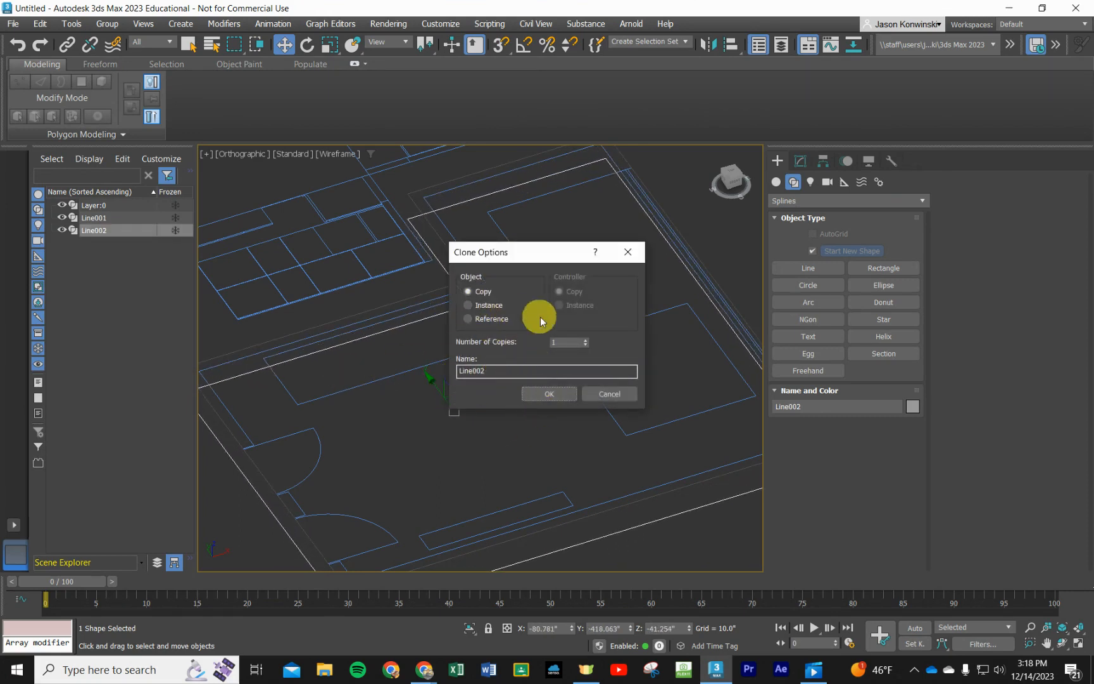
{"action": "left_click_drag", "start_coordinate": [507, 371], "coordinate": [443, 374]}
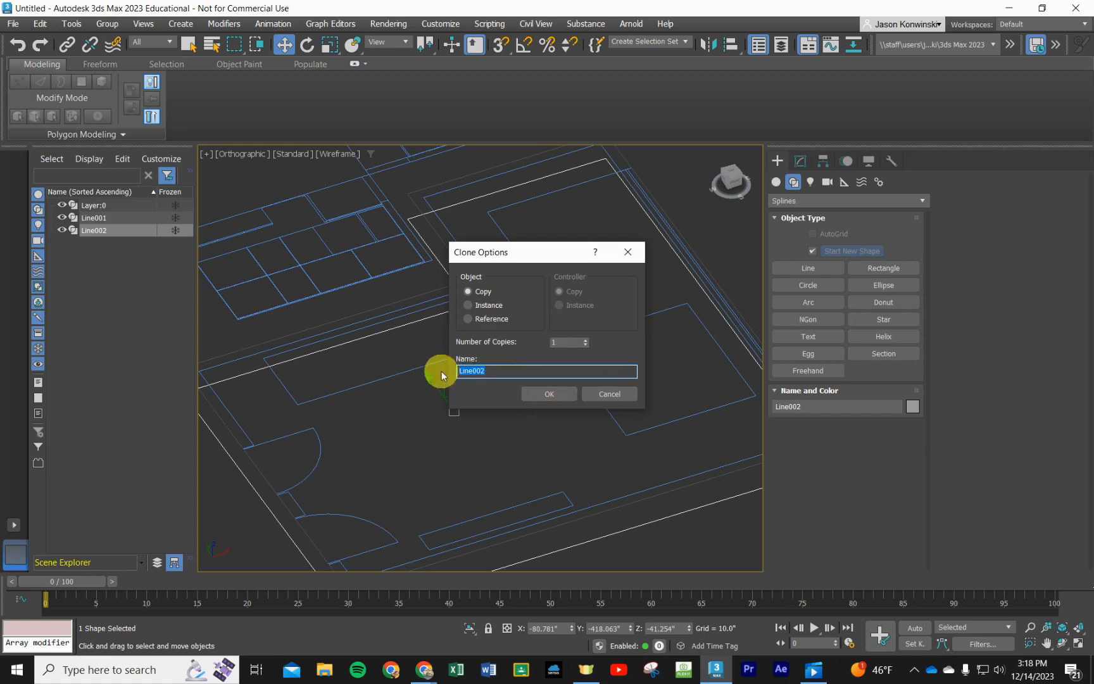
{"action": "type", "text": "Ceiling line"}
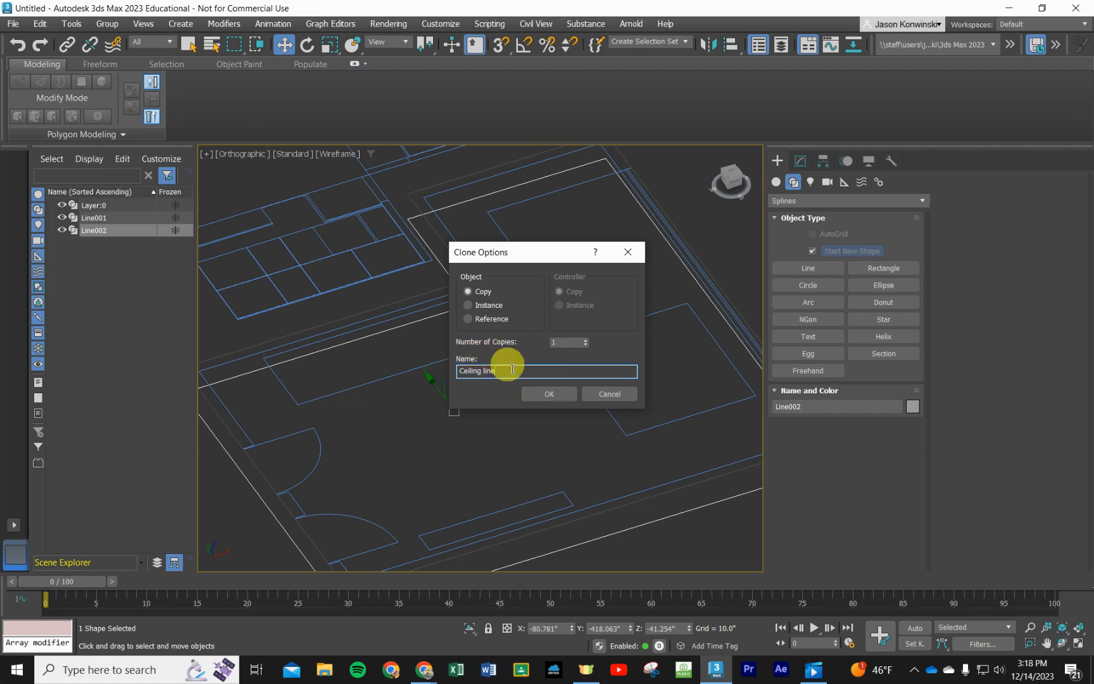
{"action": "left_click", "coordinate": [537, 394]}
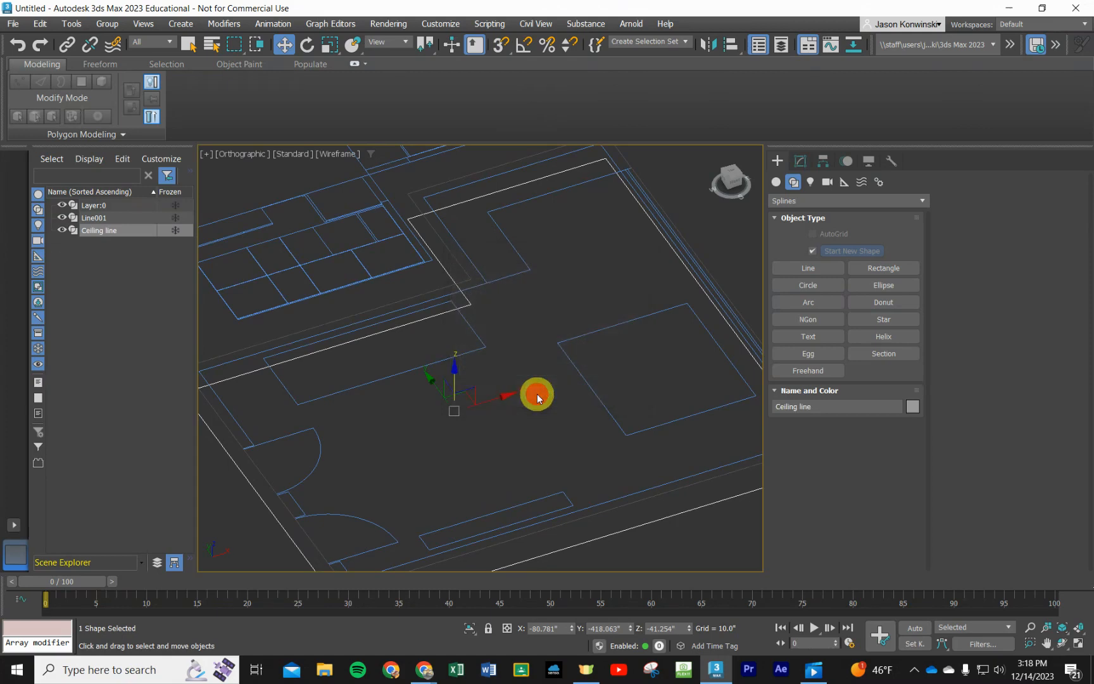
Hide the Ceiling line object and select the original outline, Line001.
{"action": "left_click", "coordinate": [61, 230]}
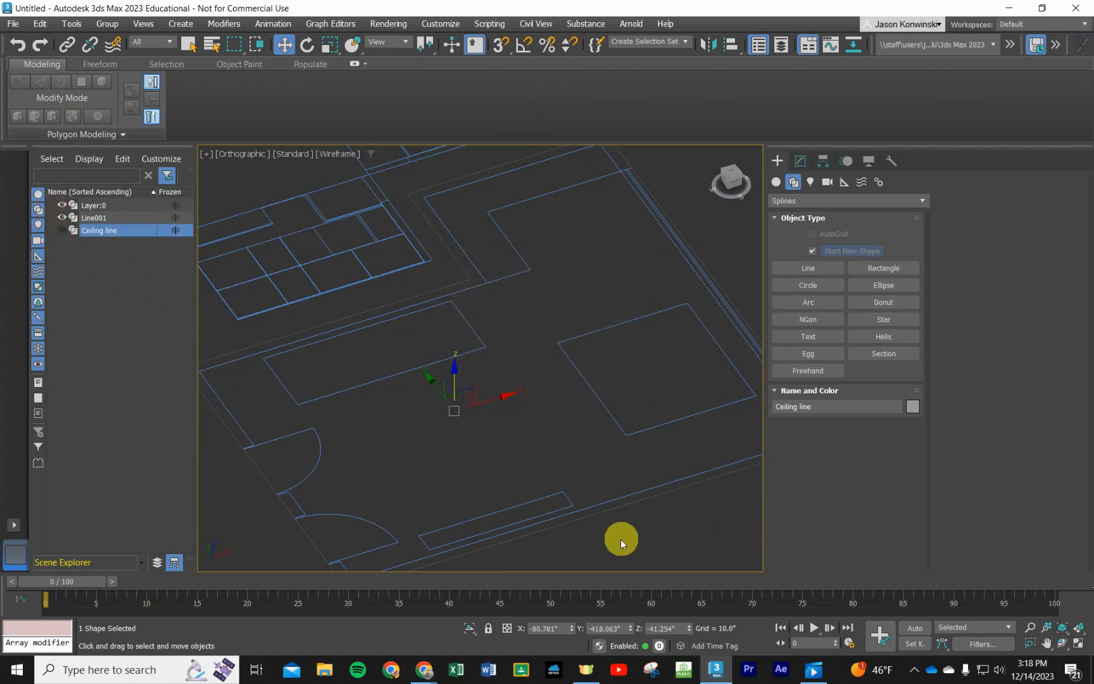
{"action": "left_click", "coordinate": [95, 218]}
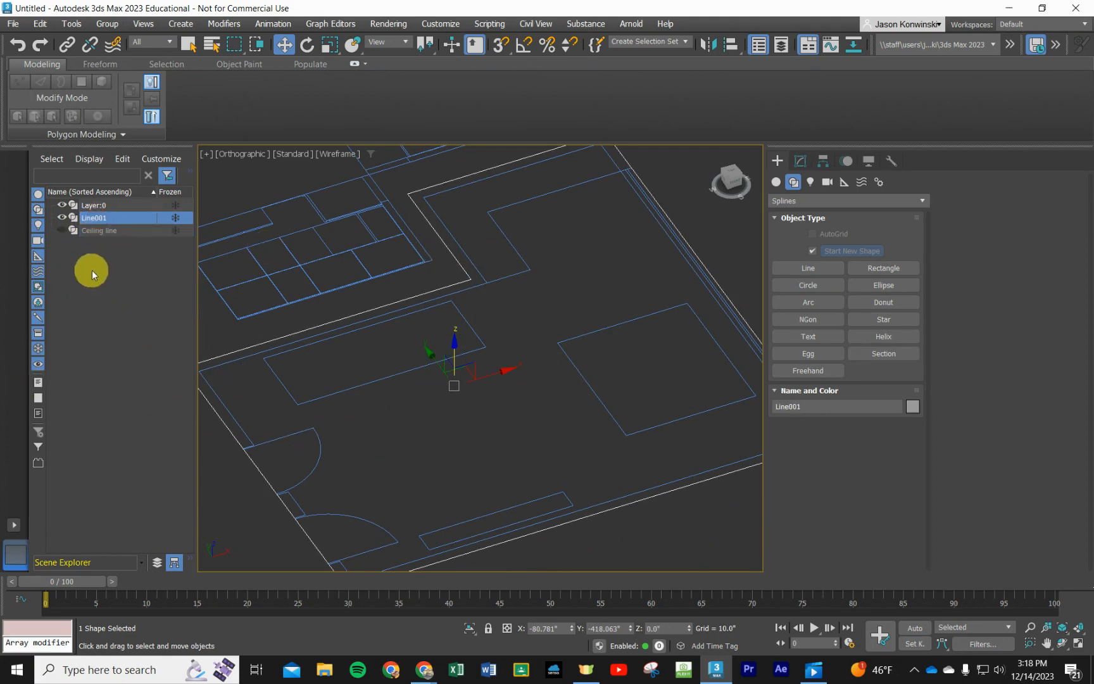
Switch the viewport from the orthographic 3D view to the Top view.
{"action": "scroll", "coordinate": [533, 381], "scroll_direction": "down", "scroll_amount": 4}
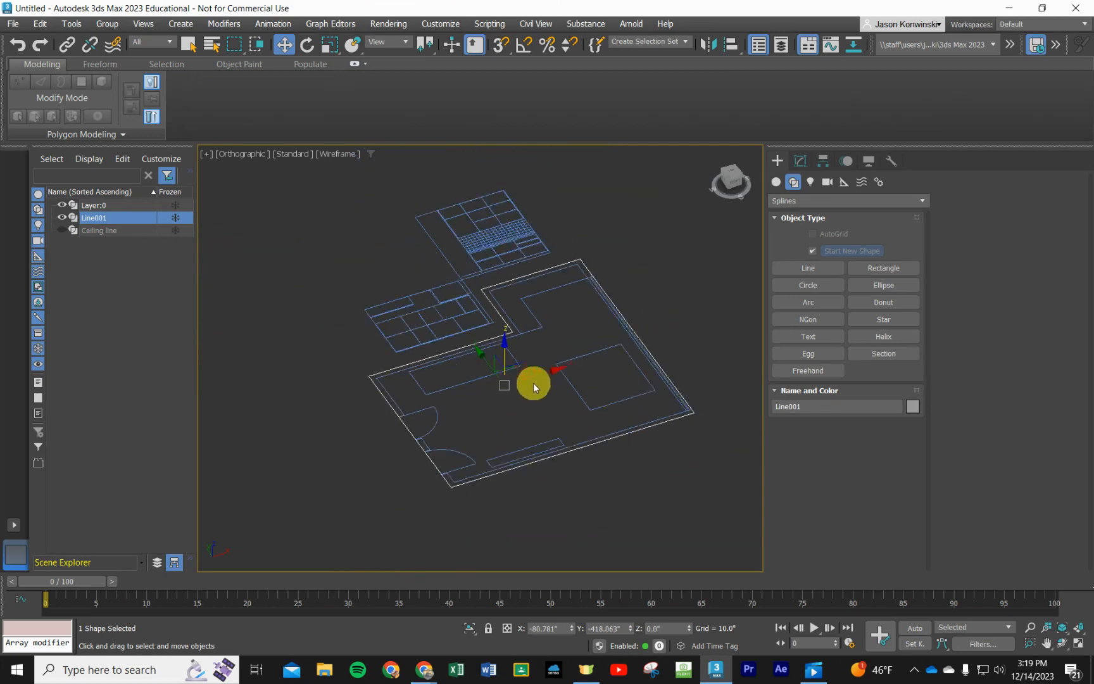
{"action": "middle_click_drag", "start_coordinate": [718, 400], "coordinate": [685, 396], "text": "alt"}
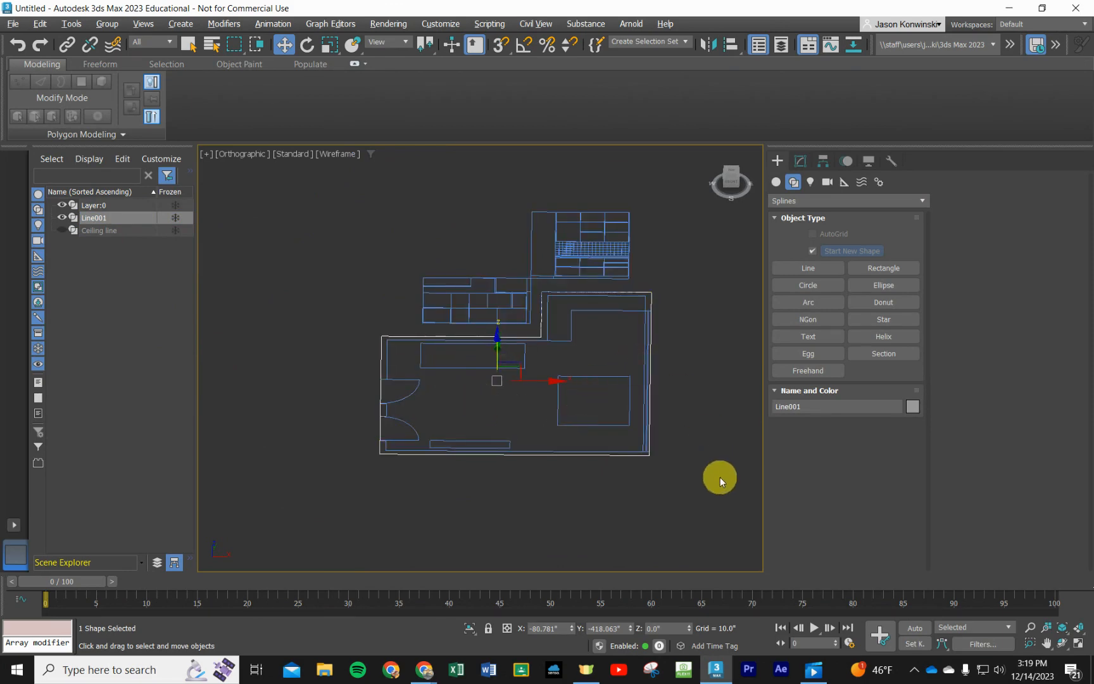
{"action": "middle_click_drag", "start_coordinate": [718, 476], "coordinate": [613, 496], "text": "alt"}
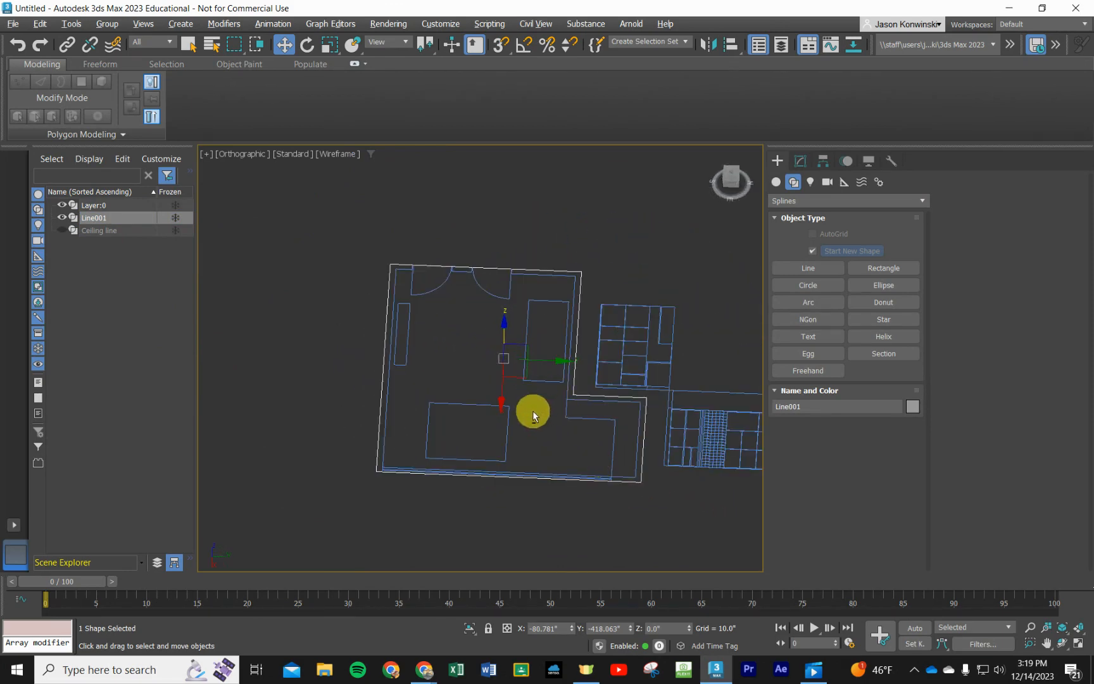
{"action": "middle_click_drag", "start_coordinate": [533, 412], "coordinate": [536, 390], "text": "alt"}
{"action": "scroll", "coordinate": [507, 351], "scroll_direction": "up", "scroll_amount": 5}
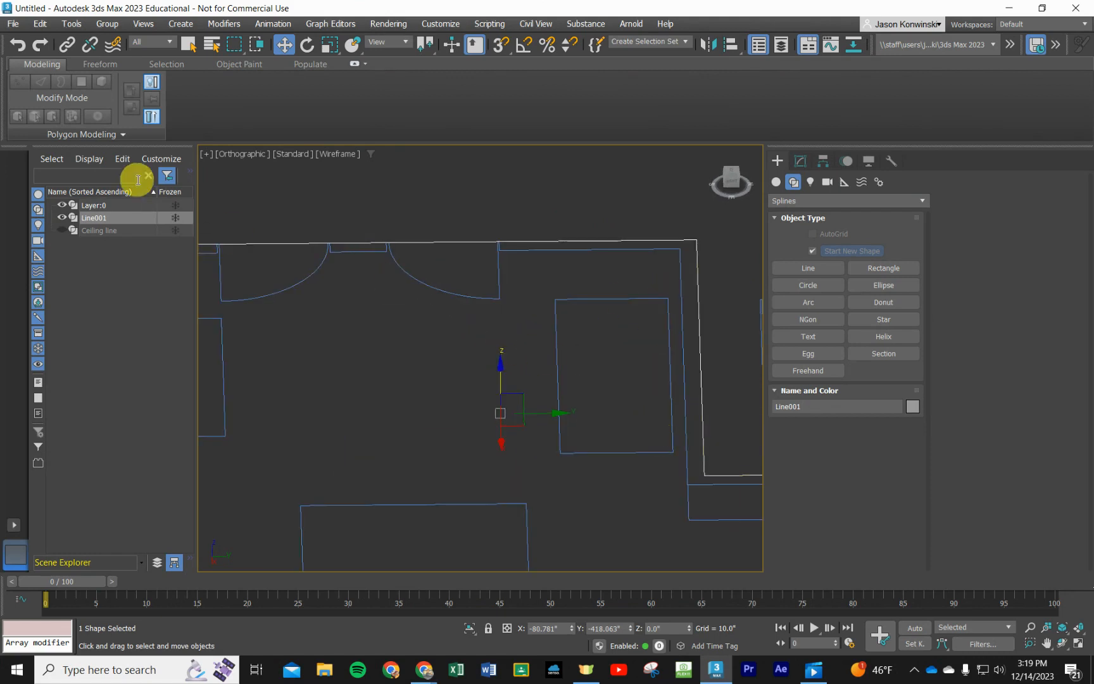
{"action": "left_click", "coordinate": [245, 155]}
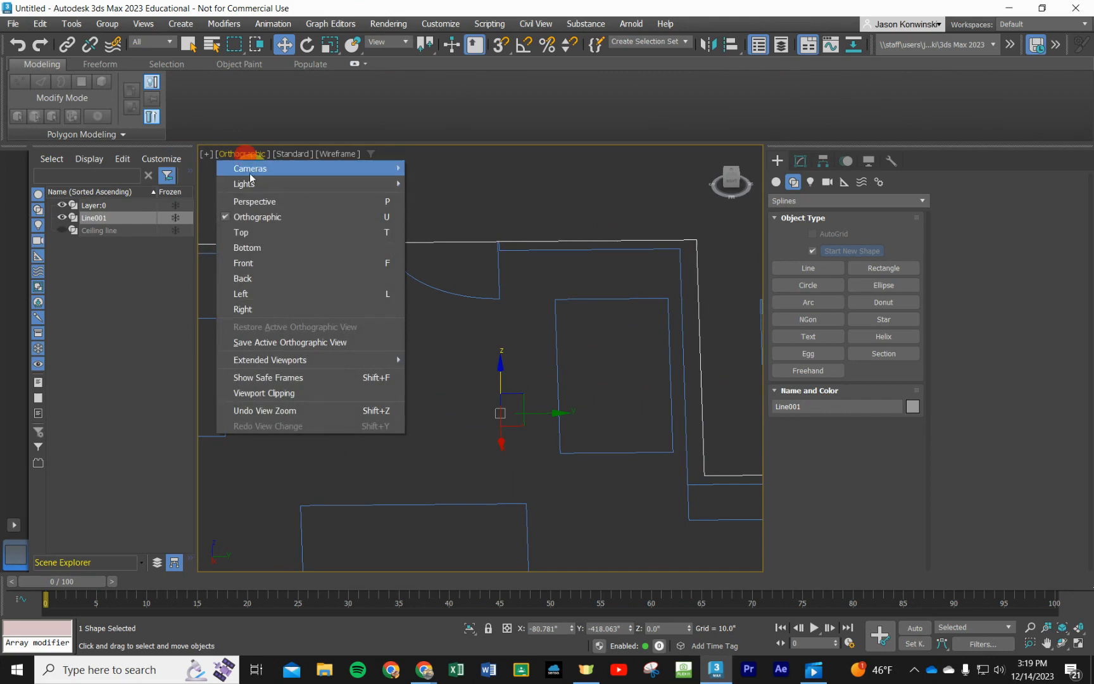
{"action": "left_click", "coordinate": [241, 232]}
With 3D snapping on, start a Line at the room's upper-right inner corner and trace around the alcove's two inner corners.
{"action": "scroll", "coordinate": [529, 392], "scroll_direction": "down", "scroll_amount": 3}
{"action": "middle_click_drag", "start_coordinate": [686, 449], "coordinate": [601, 235]}
{"action": "left_click", "coordinate": [819, 268]}
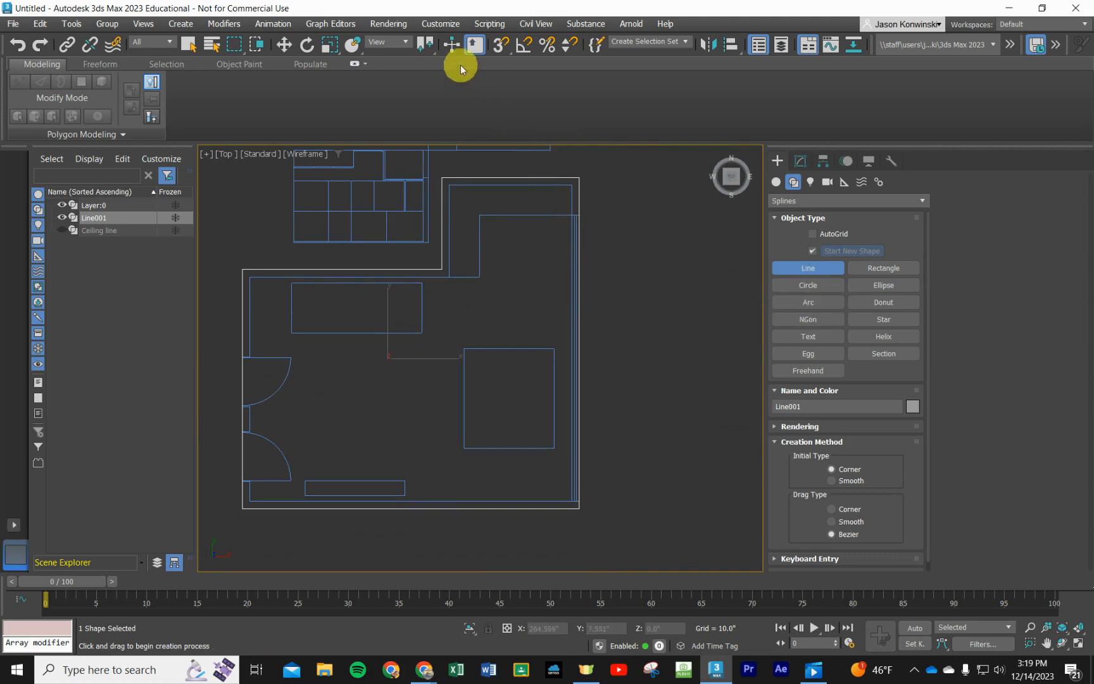
{"action": "left_click", "coordinate": [505, 52]}
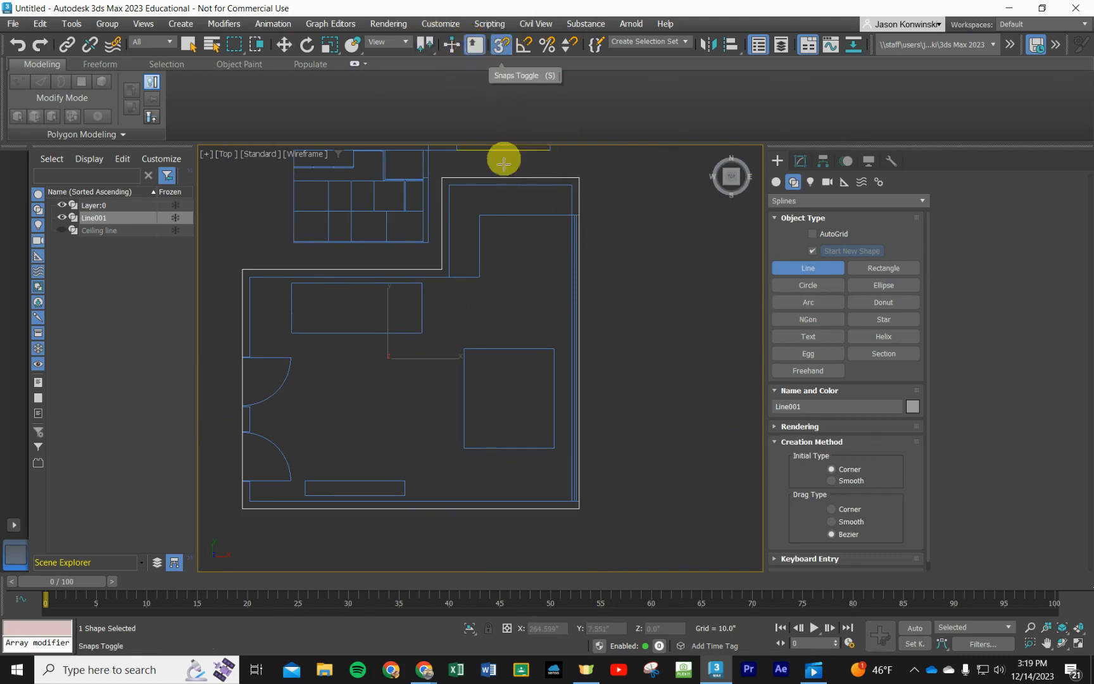
{"action": "left_click", "coordinate": [570, 186]}
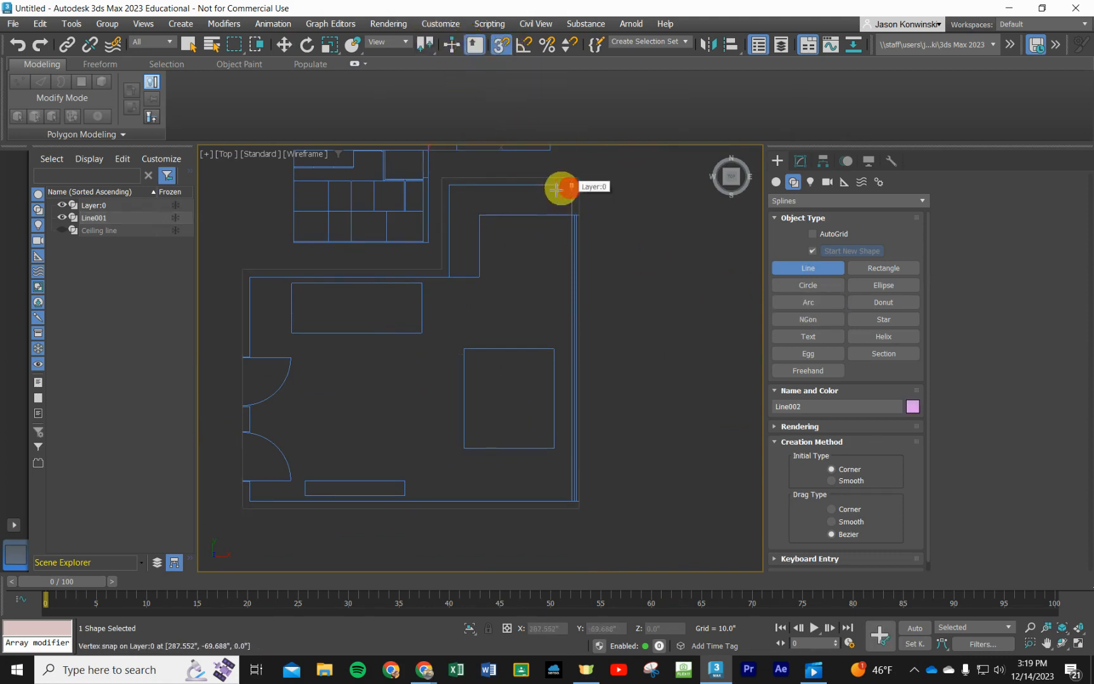
{"action": "scroll", "coordinate": [446, 183], "scroll_direction": "up", "scroll_amount": 5}
{"action": "left_click", "coordinate": [457, 184]}
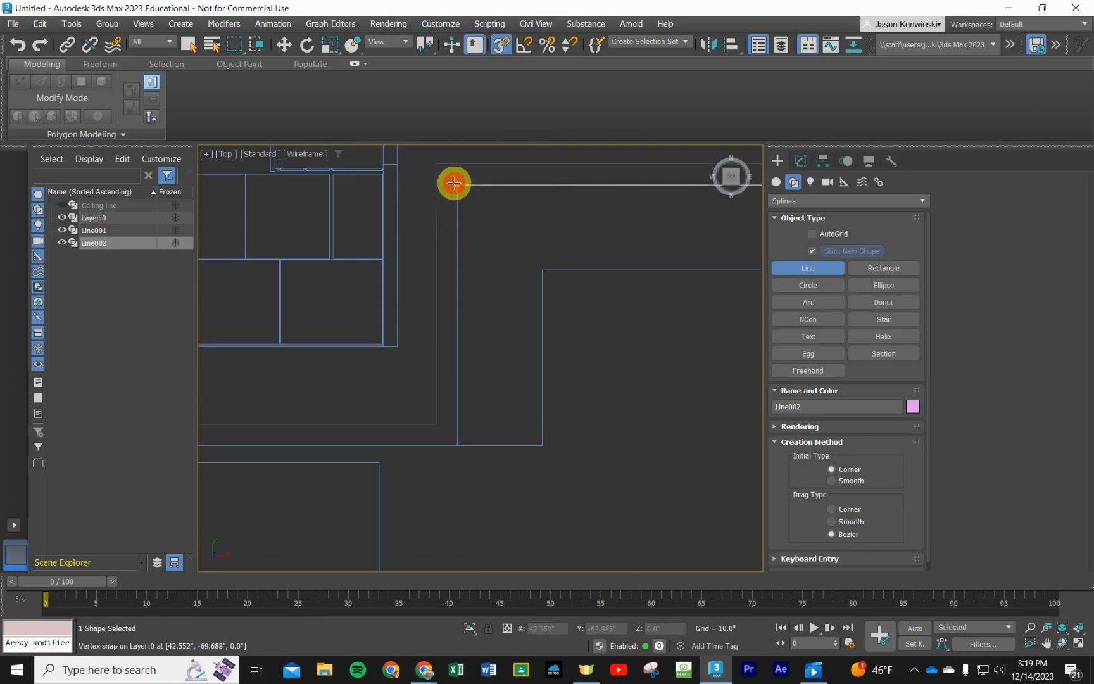
{"action": "left_click", "coordinate": [456, 446]}
Continue the line to the left wall's upper inner corner and down to the upper edge of the first door opening.
{"action": "scroll", "coordinate": [538, 408], "scroll_direction": "down", "scroll_amount": 5}
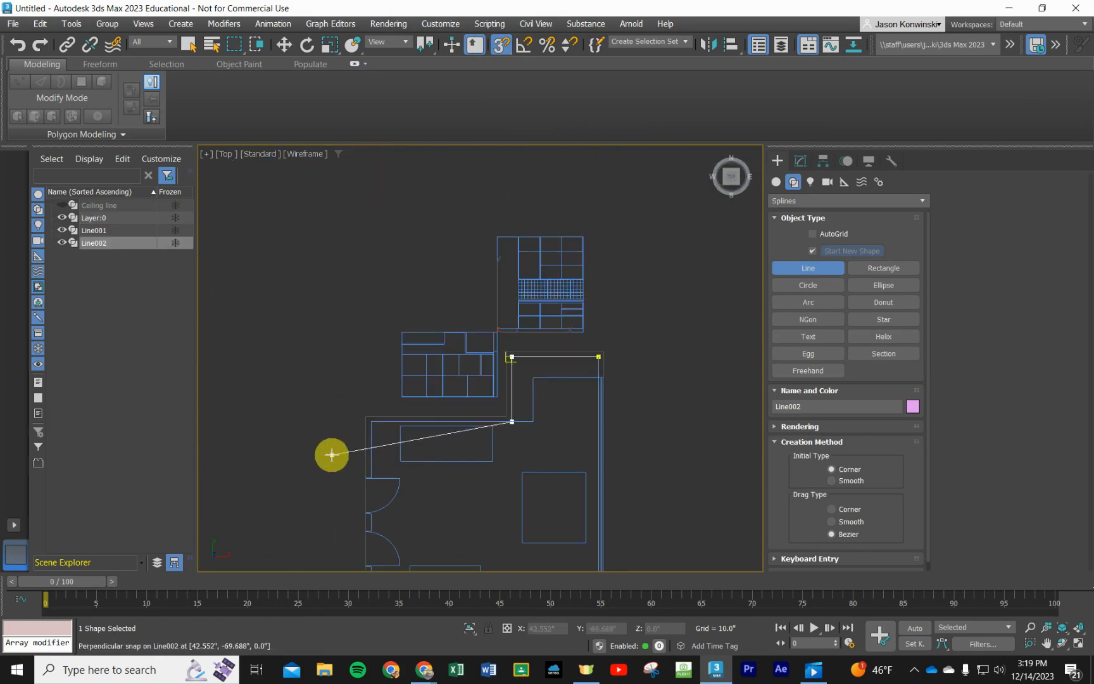
{"action": "scroll", "coordinate": [355, 437], "scroll_direction": "up", "scroll_amount": 4}
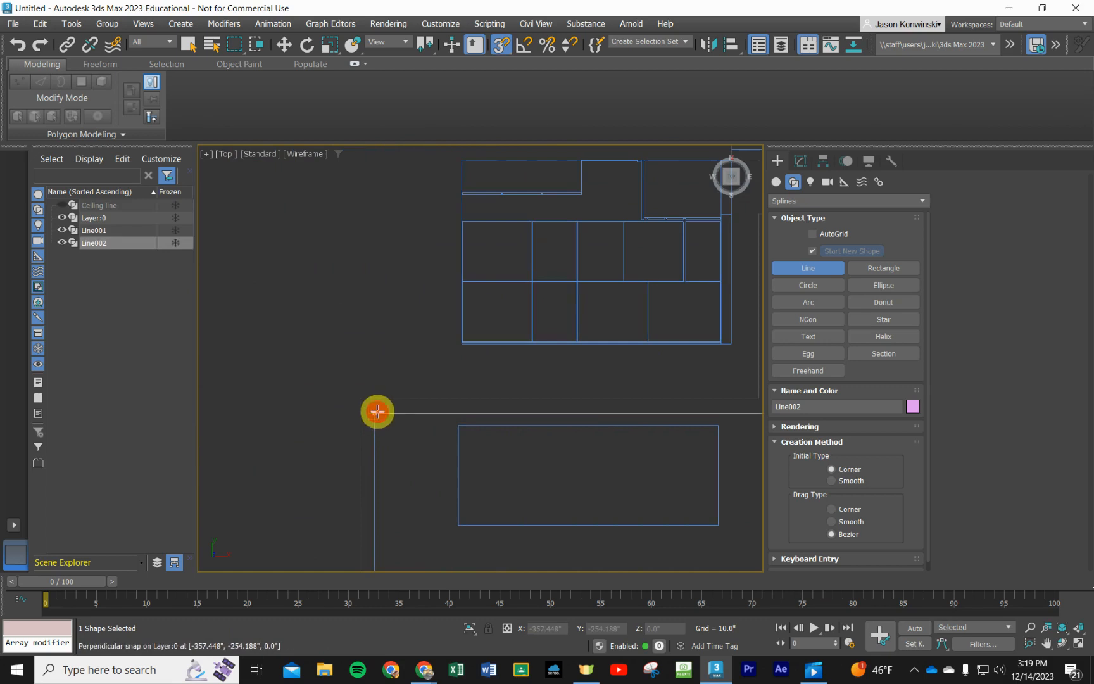
{"action": "left_click", "coordinate": [375, 413]}
{"action": "scroll", "coordinate": [377, 412], "scroll_direction": "down", "scroll_amount": 5}
{"action": "scroll", "coordinate": [363, 499], "scroll_direction": "up", "scroll_amount": 5}
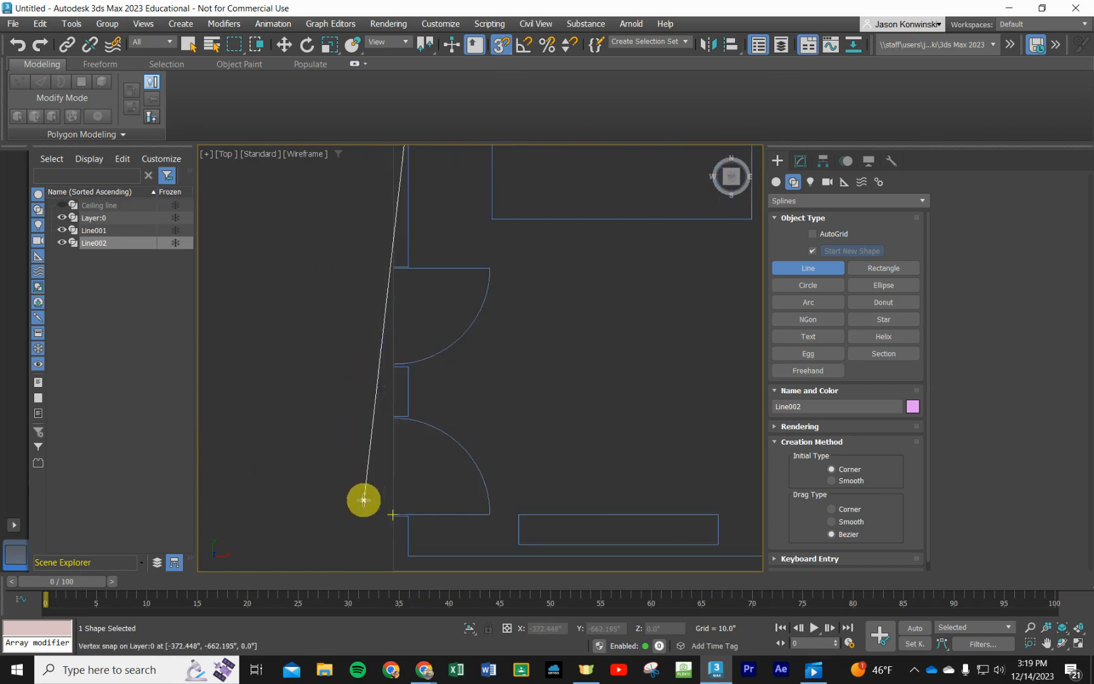
{"action": "scroll", "coordinate": [405, 406], "scroll_direction": "up", "scroll_amount": 3}
{"action": "scroll", "coordinate": [405, 254], "scroll_direction": "down", "scroll_amount": 5}
{"action": "scroll", "coordinate": [411, 220], "scroll_direction": "up", "scroll_amount": 2}
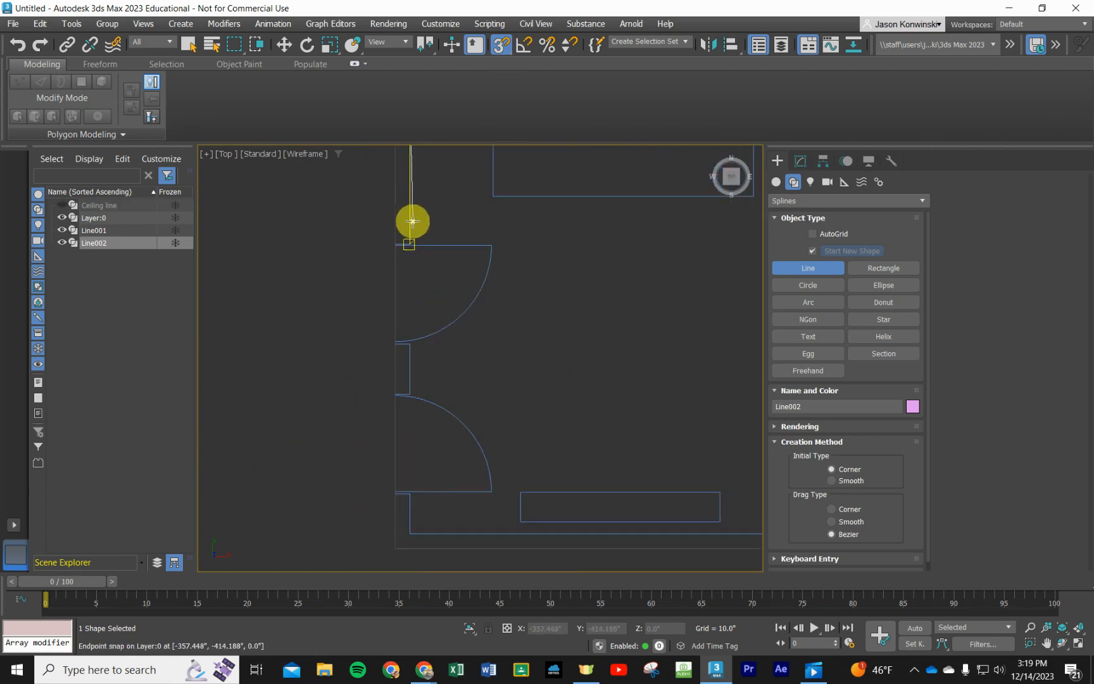
{"action": "scroll", "coordinate": [408, 240], "scroll_direction": "up", "scroll_amount": 4}
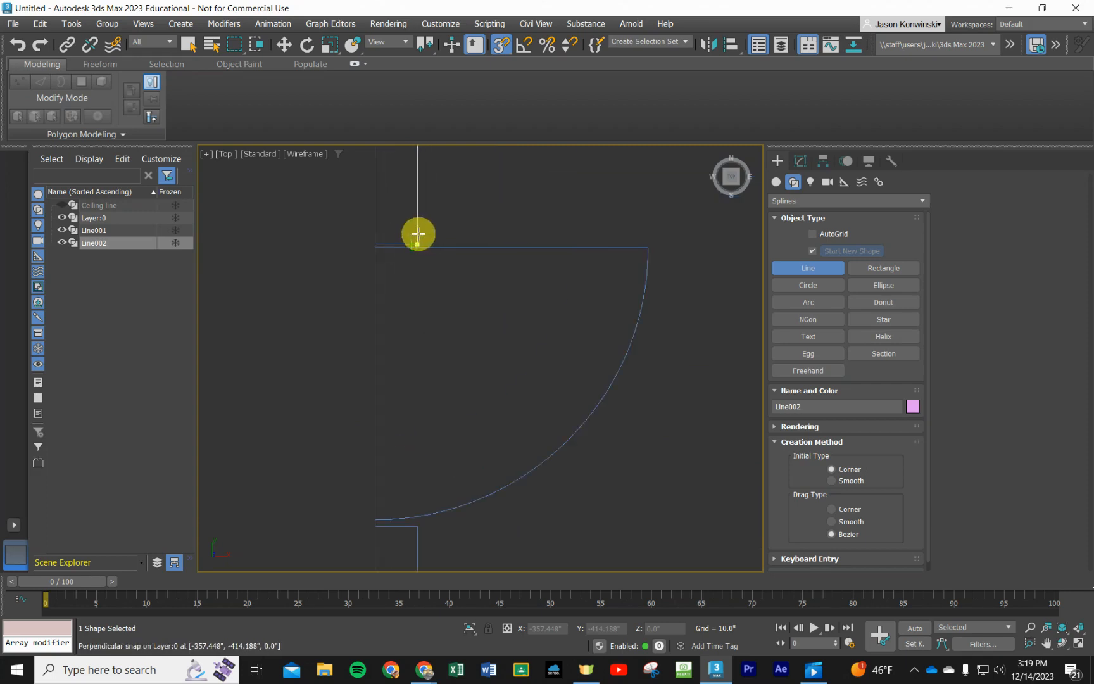
{"action": "left_click", "coordinate": [425, 235]}
Add line vertices down the left inner wall at the first door's lower edge and both edges of the second door opening.
{"action": "scroll", "coordinate": [442, 436], "scroll_direction": "down", "scroll_amount": 7}
{"action": "scroll", "coordinate": [434, 474], "scroll_direction": "up", "scroll_amount": 6}
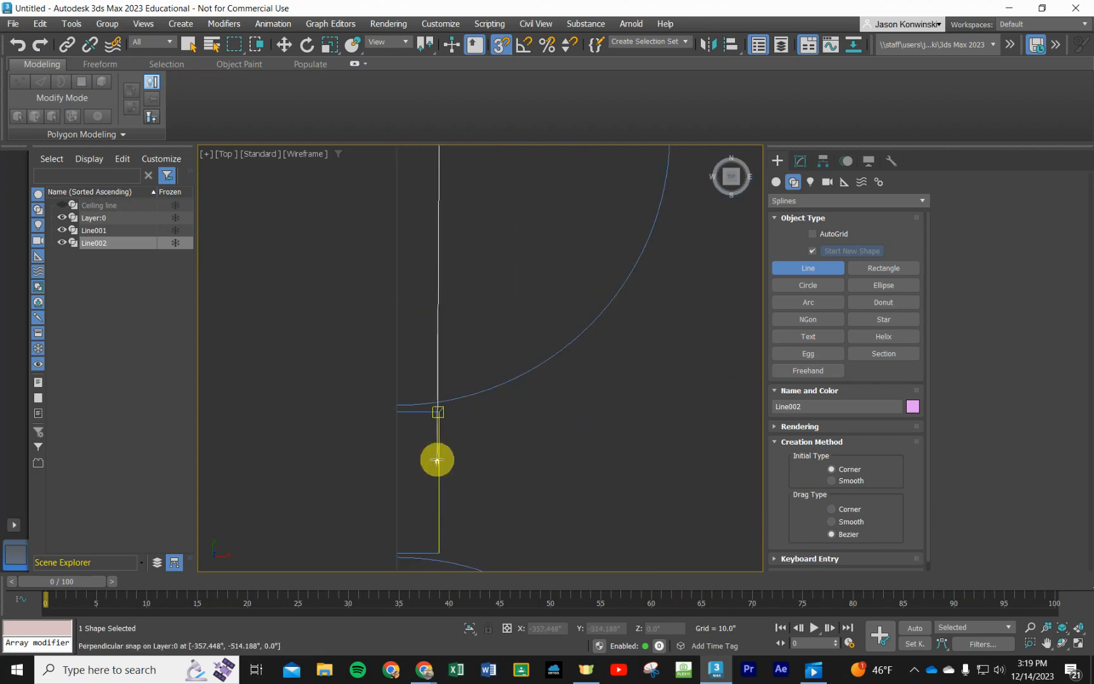
{"action": "left_click", "coordinate": [436, 431]}
{"action": "scroll", "coordinate": [489, 456], "scroll_direction": "down", "scroll_amount": 2}
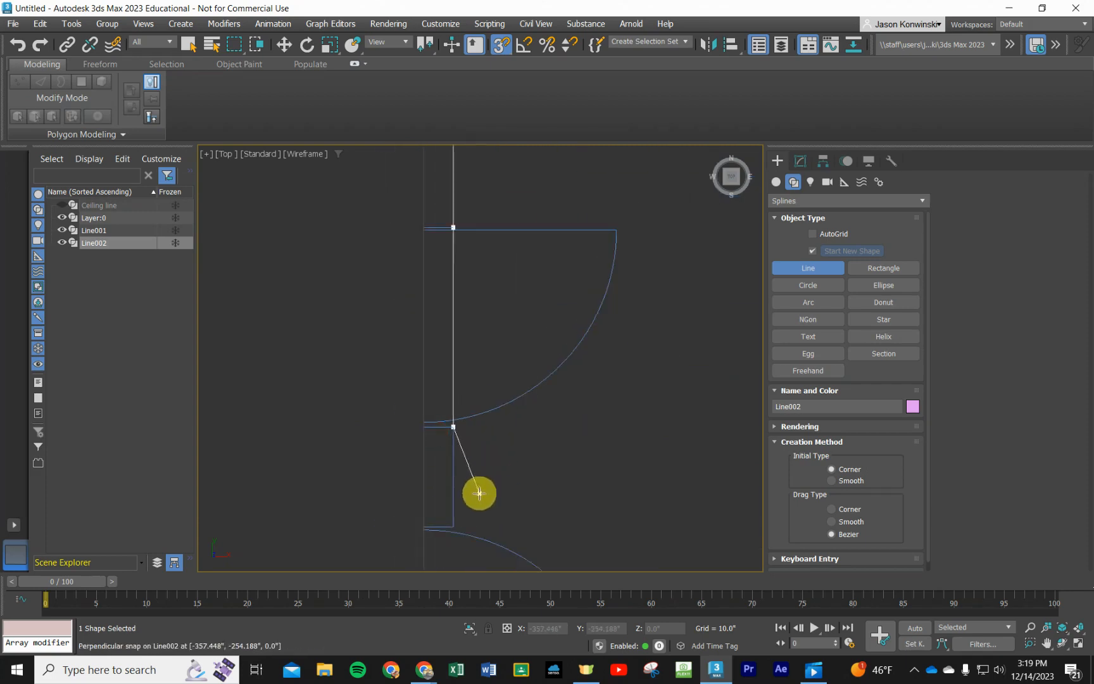
{"action": "left_click", "coordinate": [454, 517]}
{"action": "scroll", "coordinate": [450, 443], "scroll_direction": "down", "scroll_amount": 3}
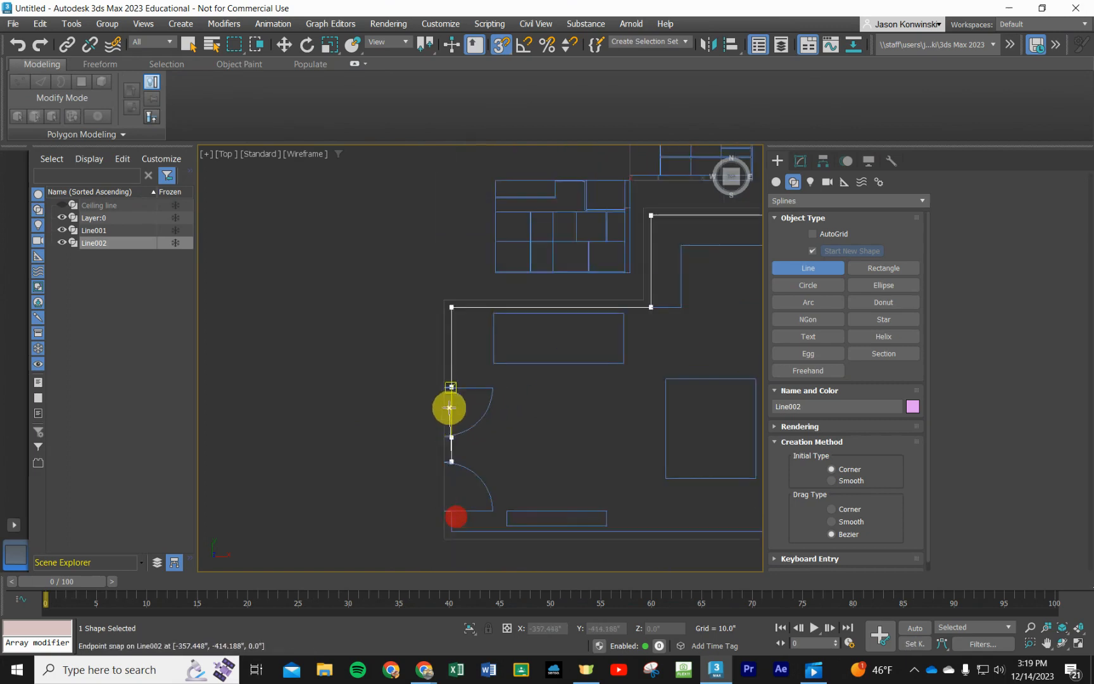
{"action": "scroll", "coordinate": [457, 532], "scroll_direction": "up", "scroll_amount": 5}
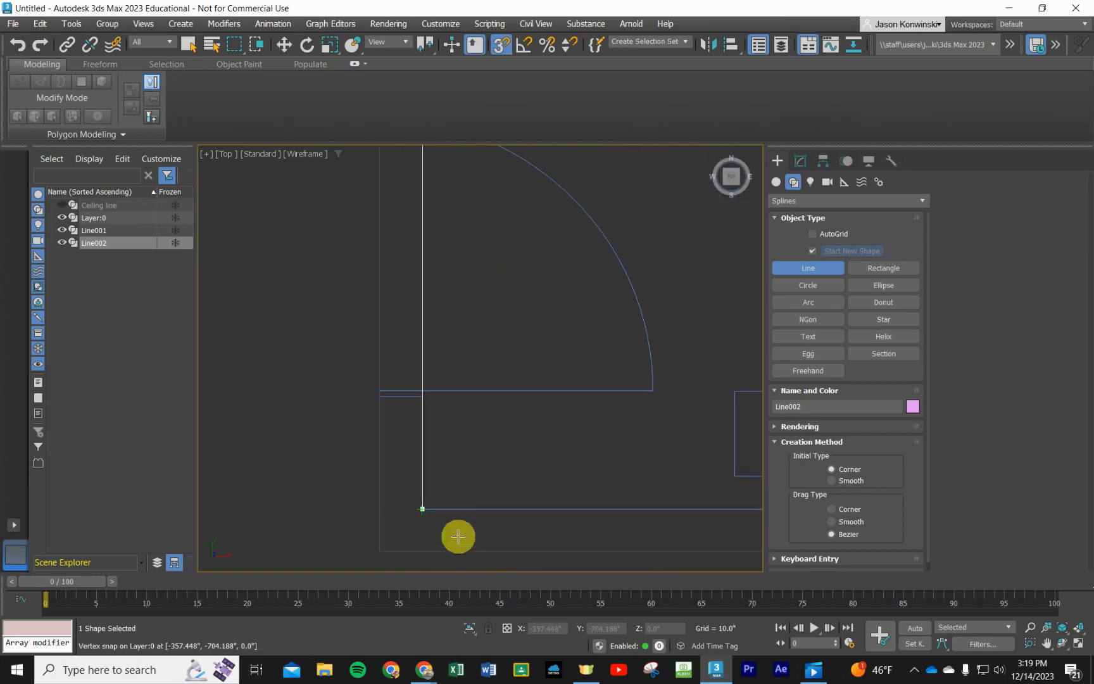
{"action": "left_click", "coordinate": [420, 410]}
Continue the line through the room's lower-left inner corner and along the bottom wall to the lower-right inner corner.
{"action": "scroll", "coordinate": [427, 443], "scroll_direction": "down", "scroll_amount": 2}
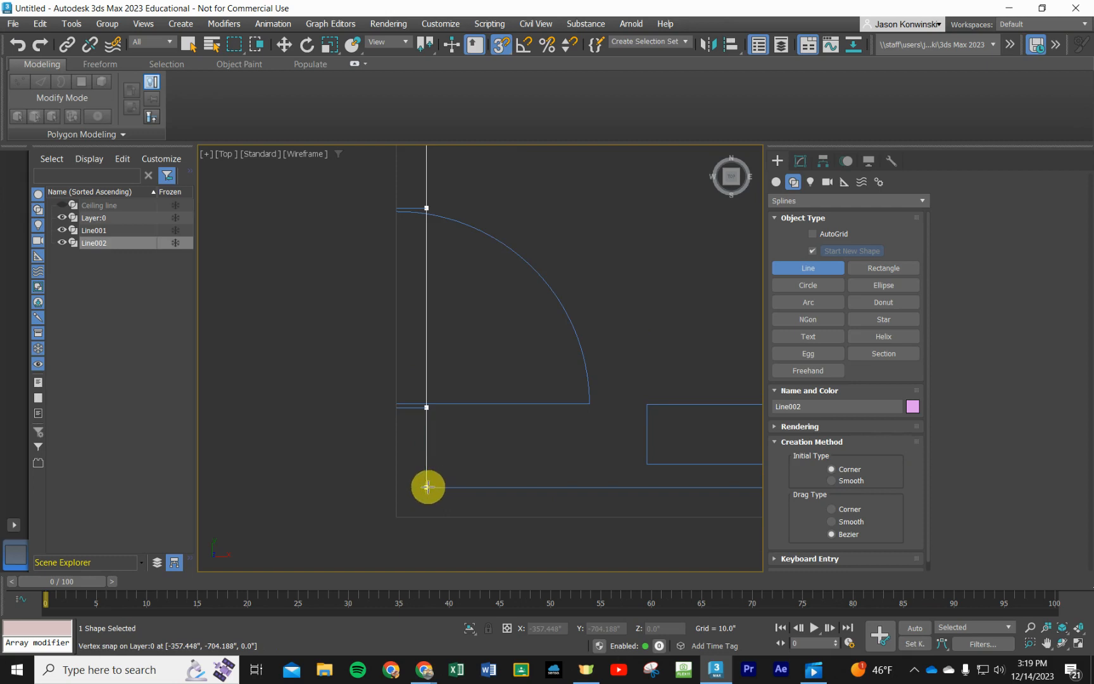
{"action": "left_click", "coordinate": [426, 487]}
{"action": "scroll", "coordinate": [379, 465], "scroll_direction": "down", "scroll_amount": 2}
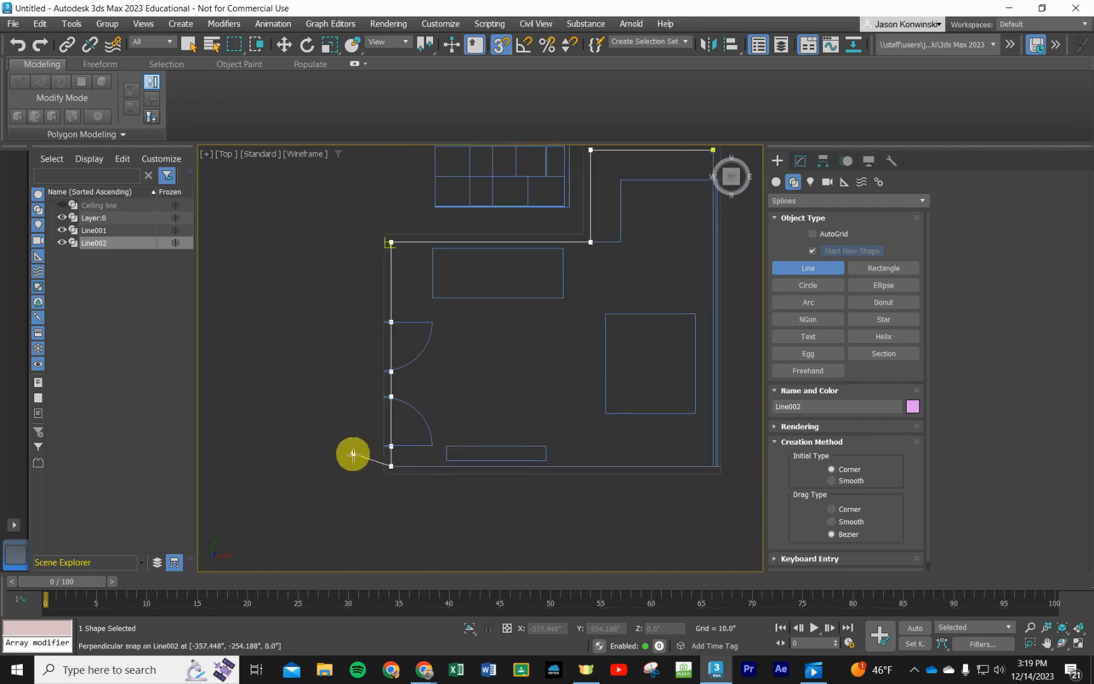
{"action": "scroll", "coordinate": [751, 457], "scroll_direction": "up", "scroll_amount": 2}
{"action": "scroll", "coordinate": [750, 457], "scroll_direction": "up", "scroll_amount": 3}
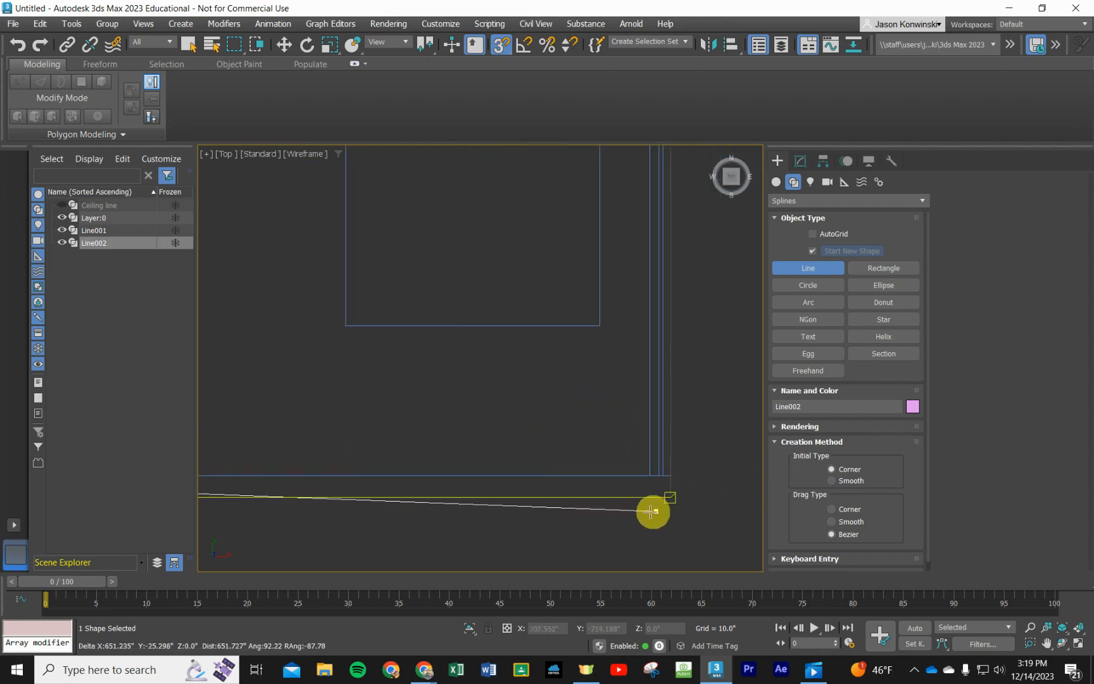
{"action": "left_click", "coordinate": [647, 475]}
Add a vertex on the right inner wall where the counter edge meets it, and close the spline at its starting corner.
{"action": "scroll", "coordinate": [659, 424], "scroll_direction": "down", "scroll_amount": 5}
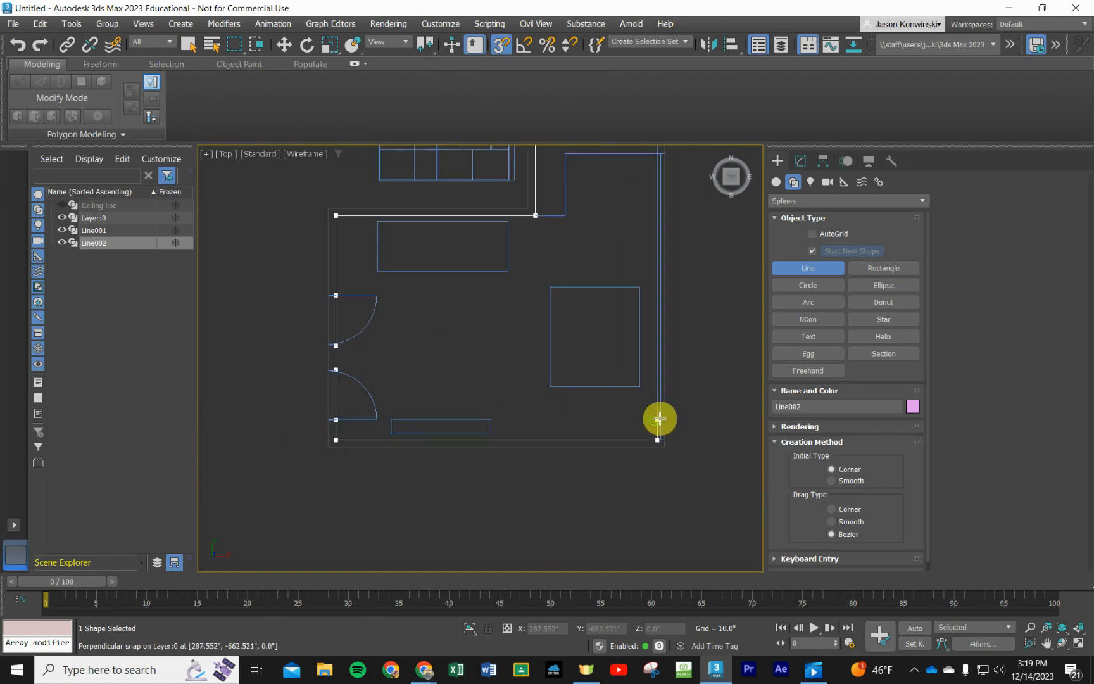
{"action": "scroll", "coordinate": [654, 212], "scroll_direction": "up", "scroll_amount": 3}
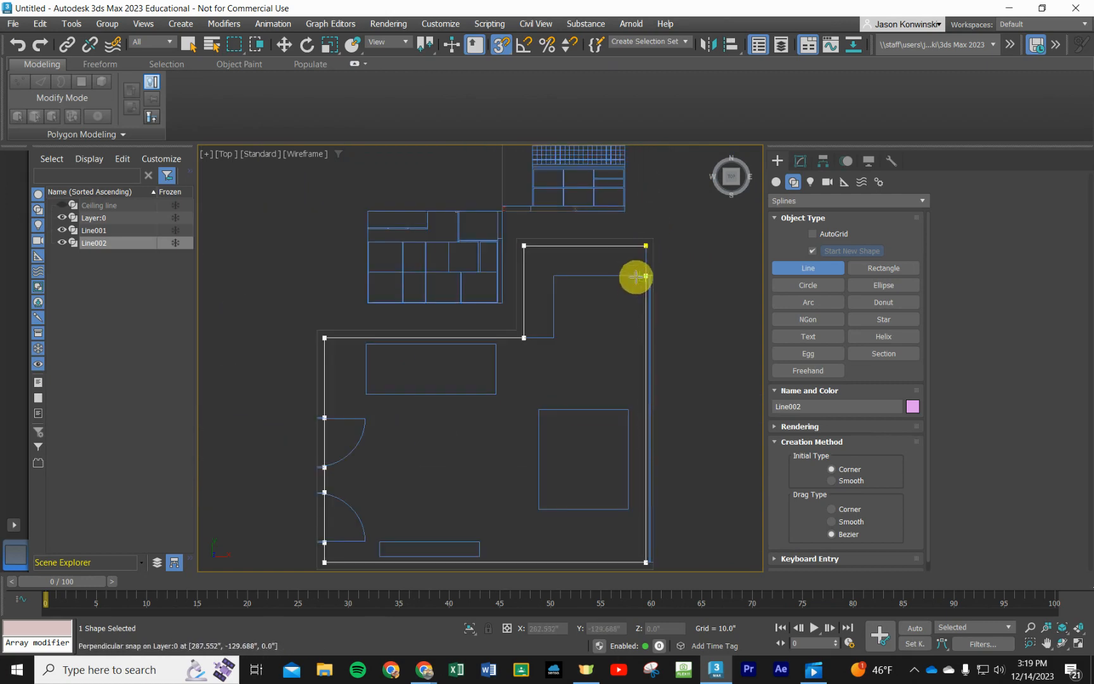
{"action": "scroll", "coordinate": [642, 273], "scroll_direction": "up", "scroll_amount": 3}
{"action": "left_click", "coordinate": [650, 273]}
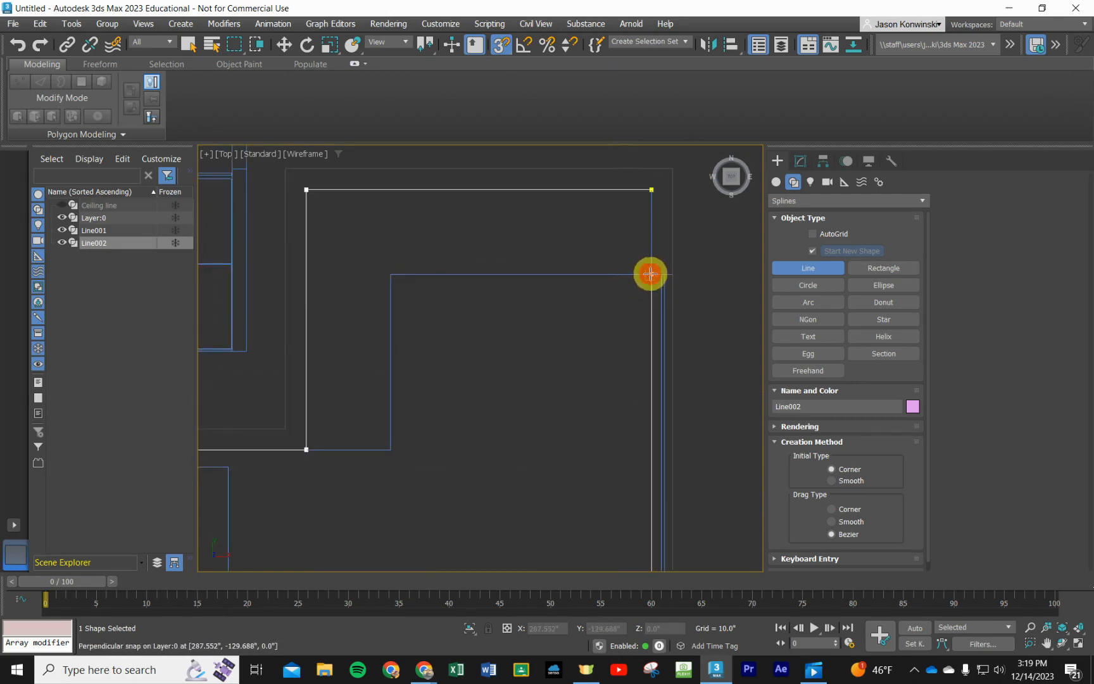
{"action": "left_click", "coordinate": [651, 188]}
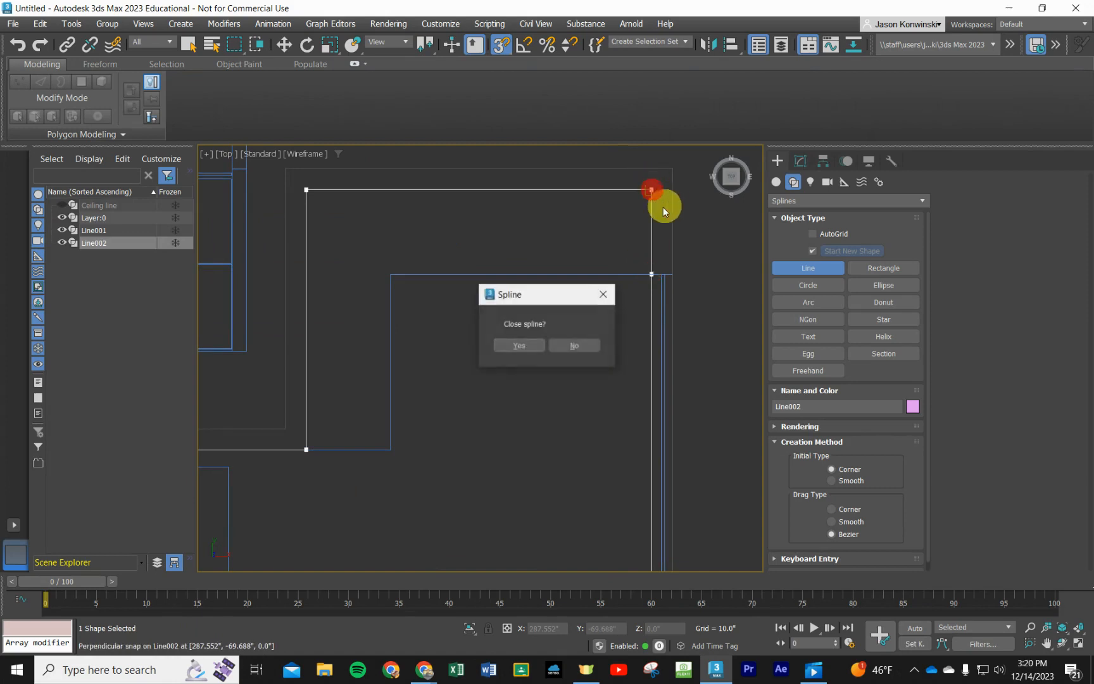
{"action": "left_click", "coordinate": [528, 342]}
Hide the imported floor plan, Layer:0, leaving the inner and outer wall outlines shown.
{"action": "scroll", "coordinate": [532, 413], "scroll_direction": "down", "scroll_amount": 3}
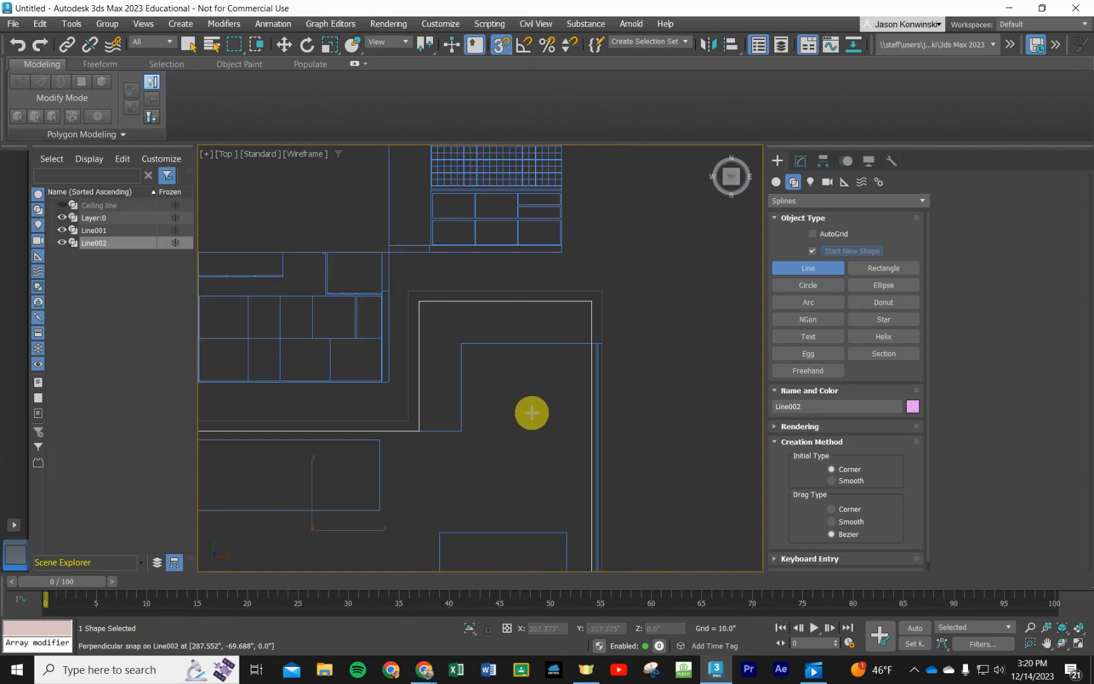
{"action": "scroll", "coordinate": [215, 333], "scroll_direction": "down", "scroll_amount": 3}
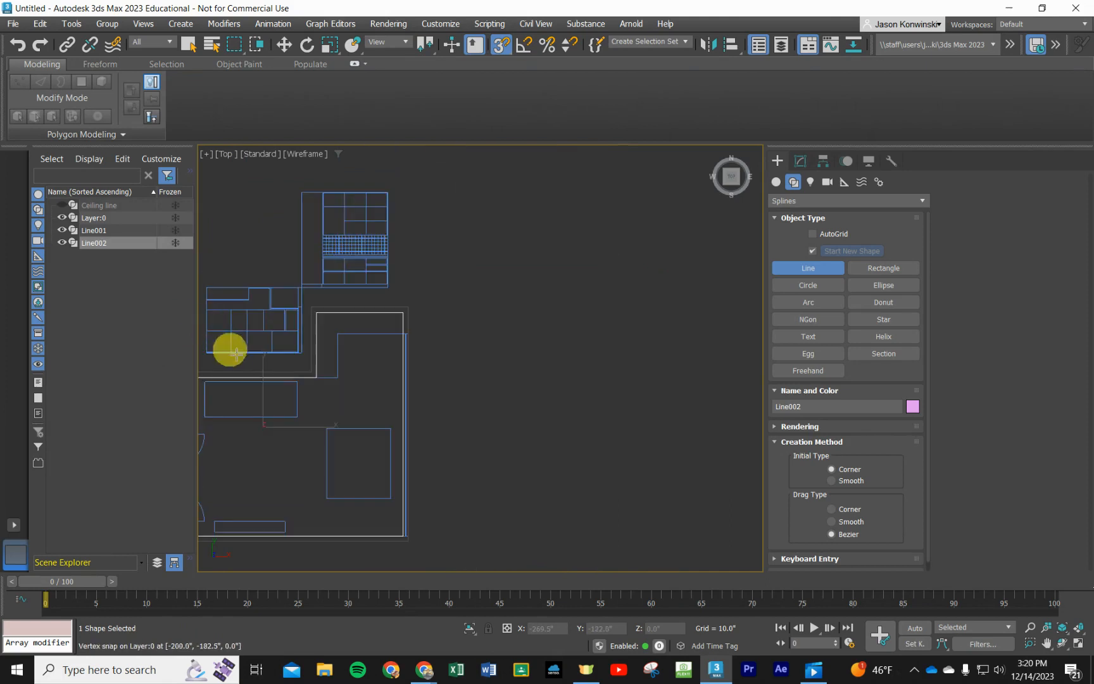
{"action": "scroll", "coordinate": [439, 410], "scroll_direction": "down", "scroll_amount": 2}
{"action": "middle_click_drag", "start_coordinate": [512, 405], "coordinate": [589, 373]}
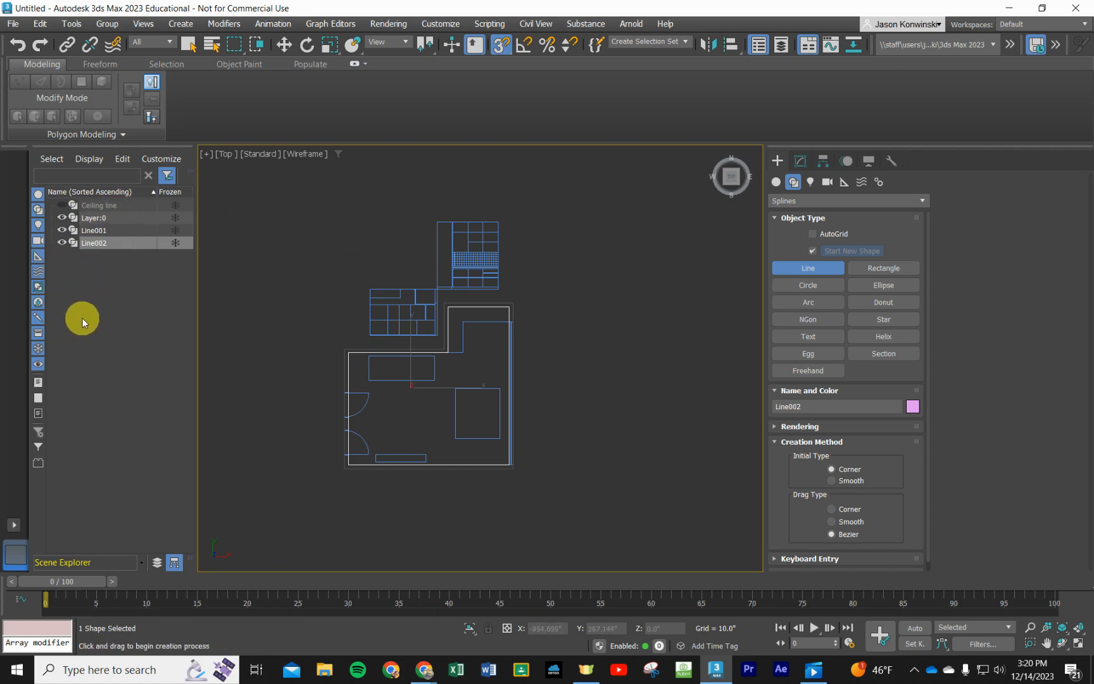
{"action": "left_click", "coordinate": [62, 217]}
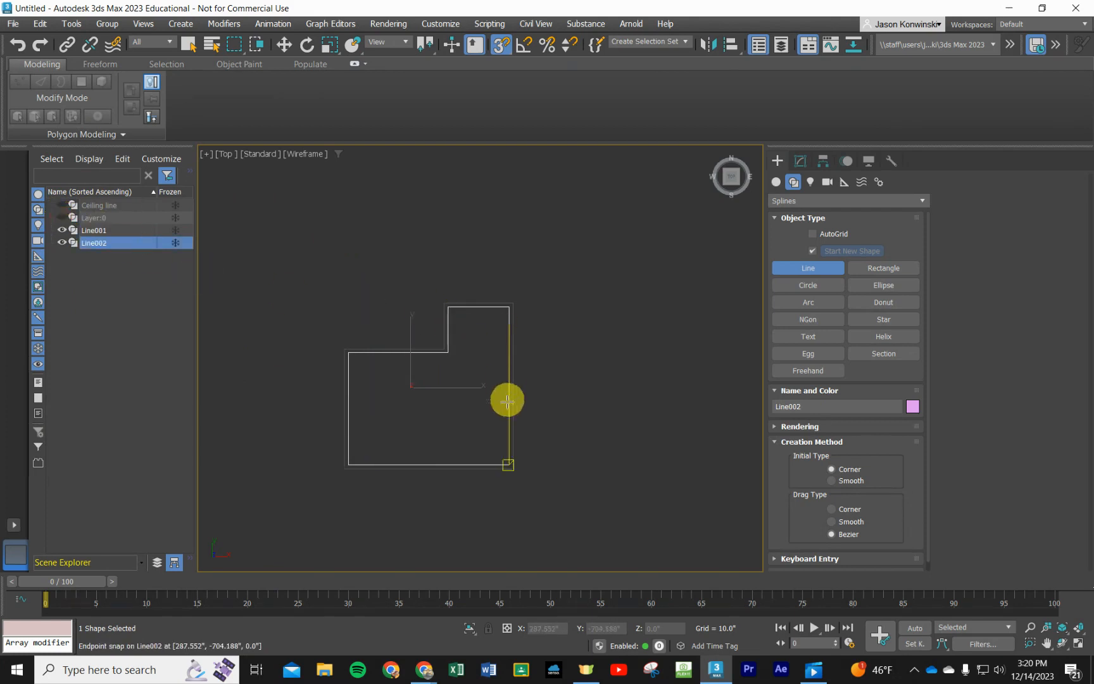
{"action": "scroll", "coordinate": [506, 411], "scroll_direction": "up", "scroll_amount": 3}
{"action": "scroll", "coordinate": [524, 380], "scroll_direction": "down", "scroll_amount": 2}
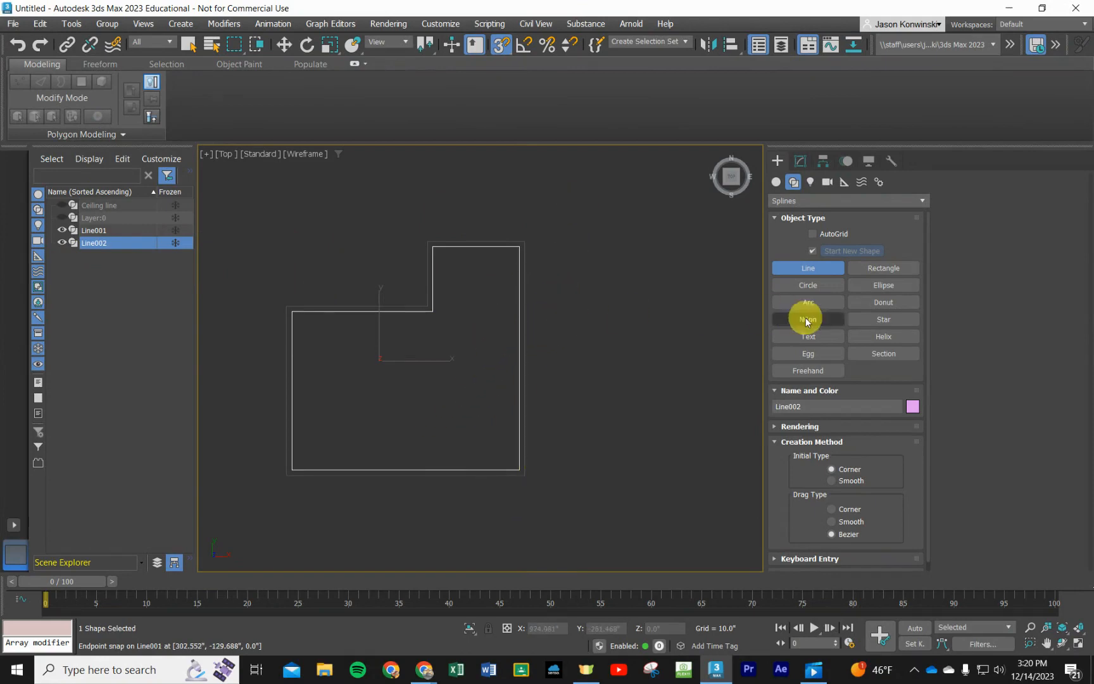
Attach the outer outline, Line001, to the inner outline, Line002, and select the combined wall shape.
{"action": "left_click", "coordinate": [801, 161]}
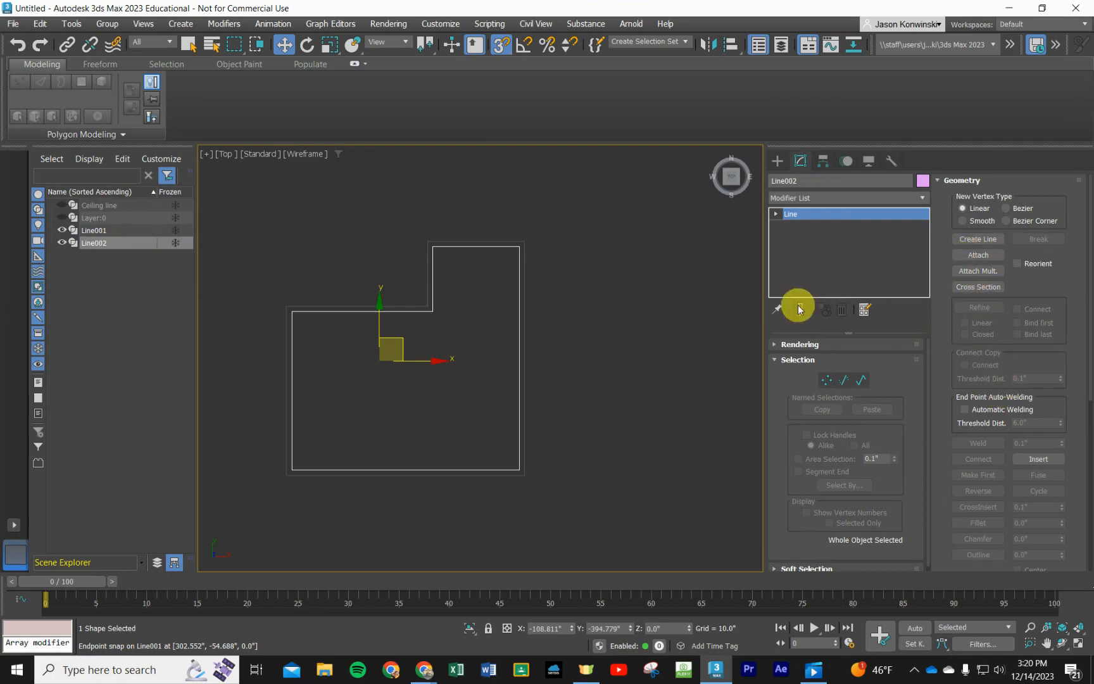
{"action": "scroll", "coordinate": [805, 366], "scroll_direction": "down", "scroll_amount": 1}
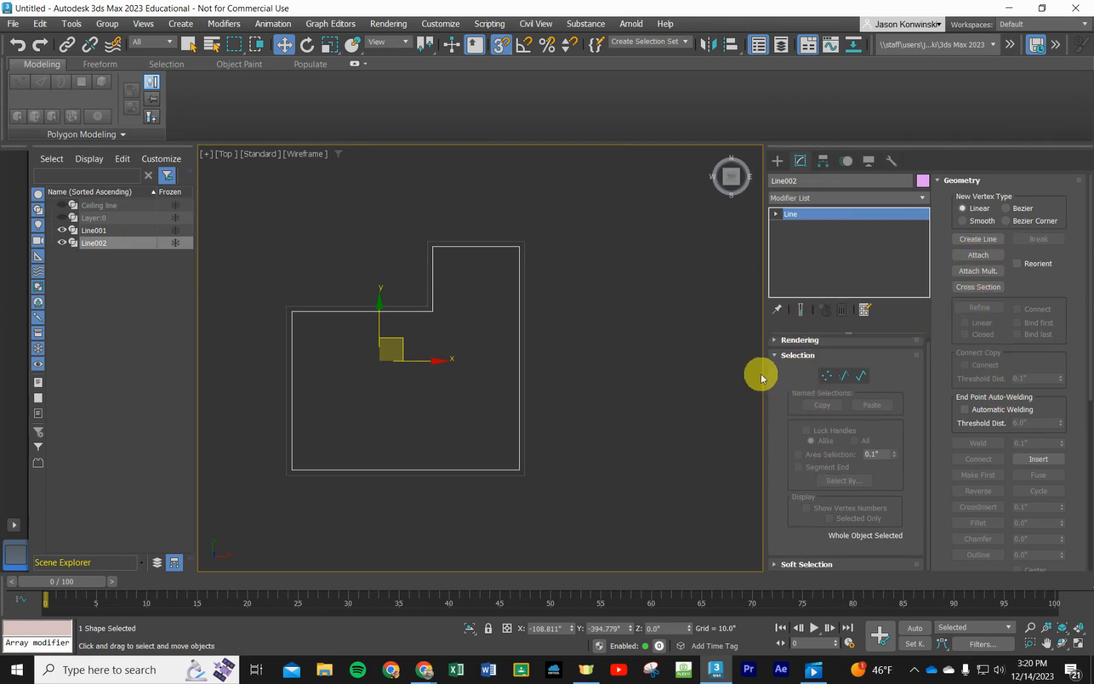
{"action": "left_click", "coordinate": [975, 255]}
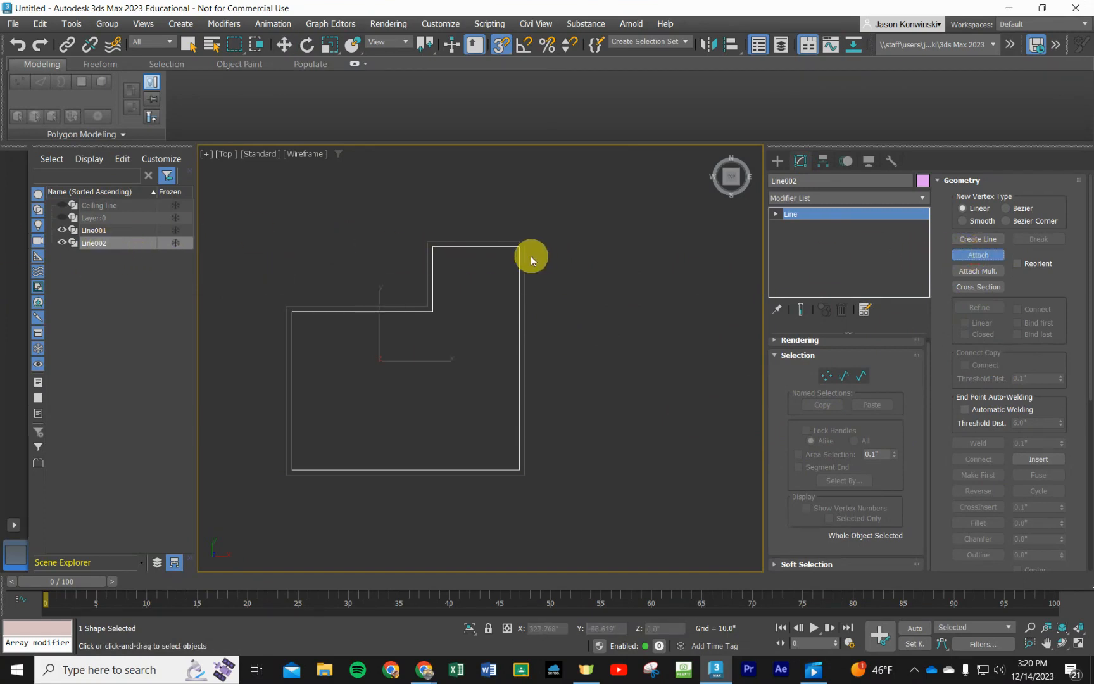
{"action": "left_click", "coordinate": [95, 230]}
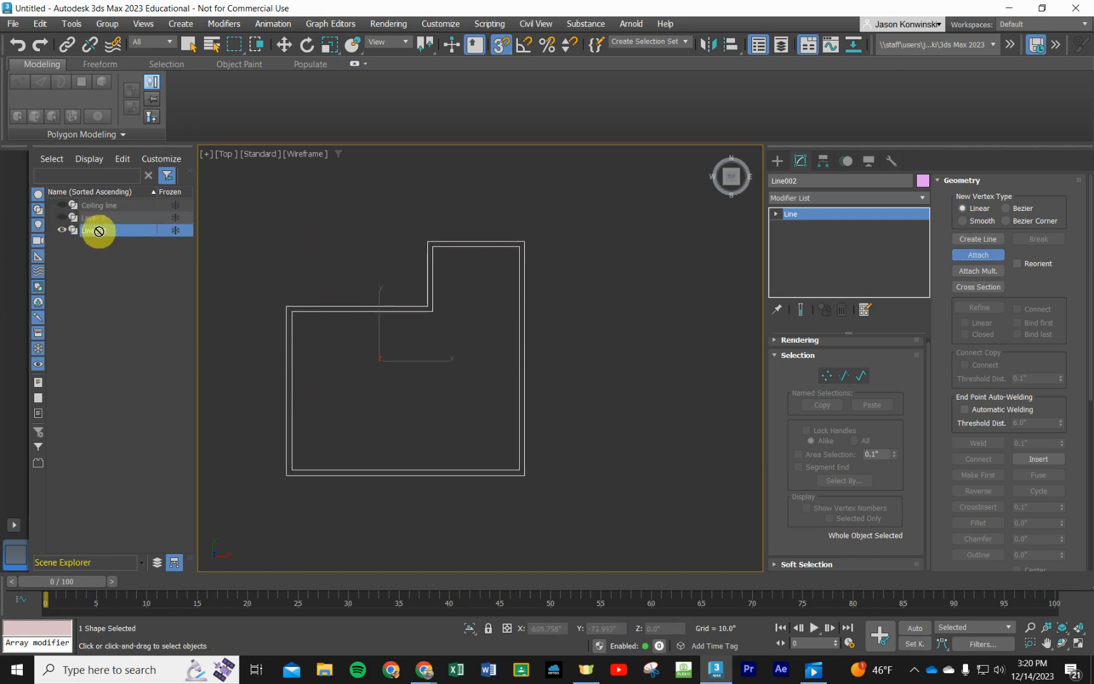
{"action": "left_click", "coordinate": [978, 254]}
{"action": "left_click", "coordinate": [109, 231]}
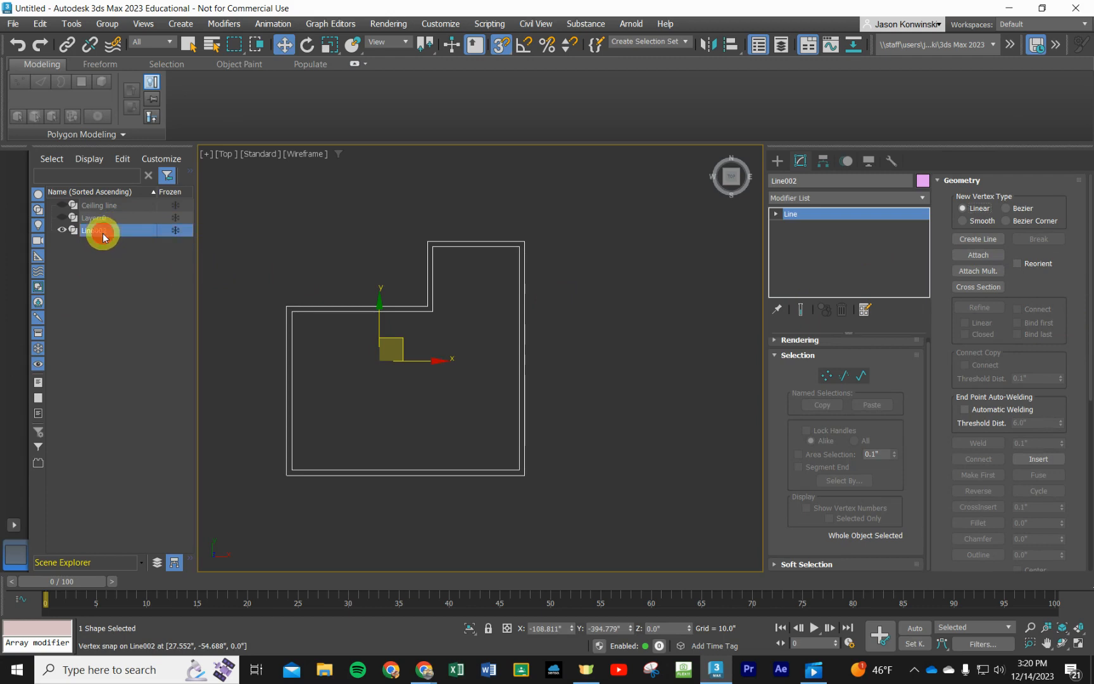
Rename the combined wall shape, Line002, as Wall001 and deselect it.
{"action": "right_click", "coordinate": [100, 233]}
{"action": "left_click", "coordinate": [82, 285]}
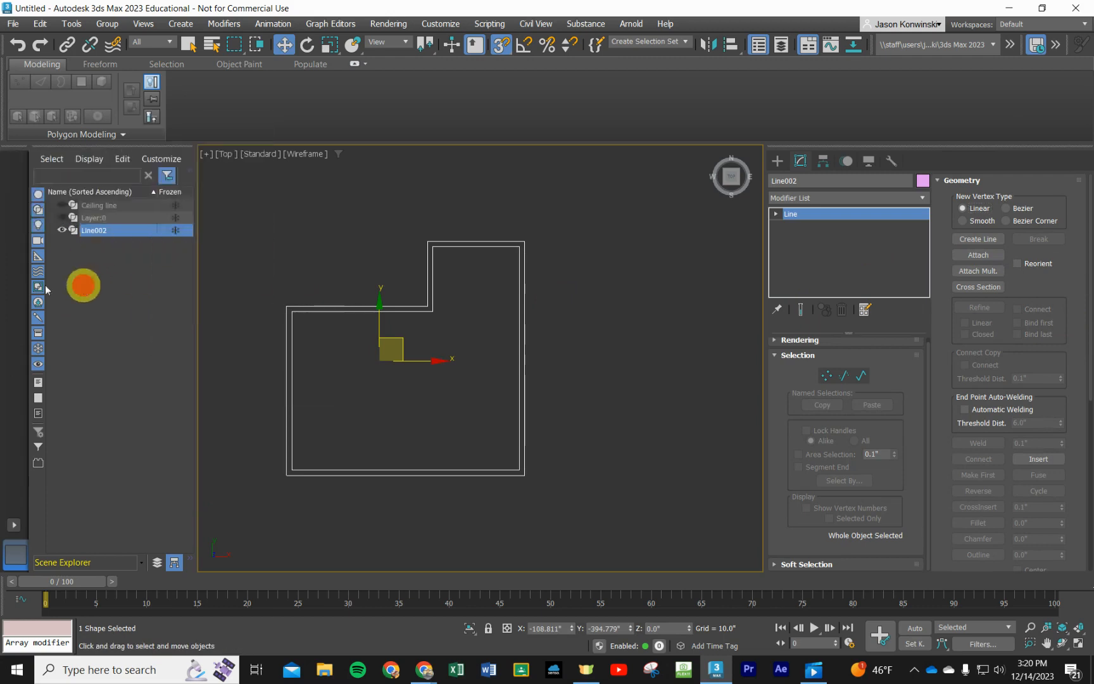
{"action": "double_click", "coordinate": [101, 230]}
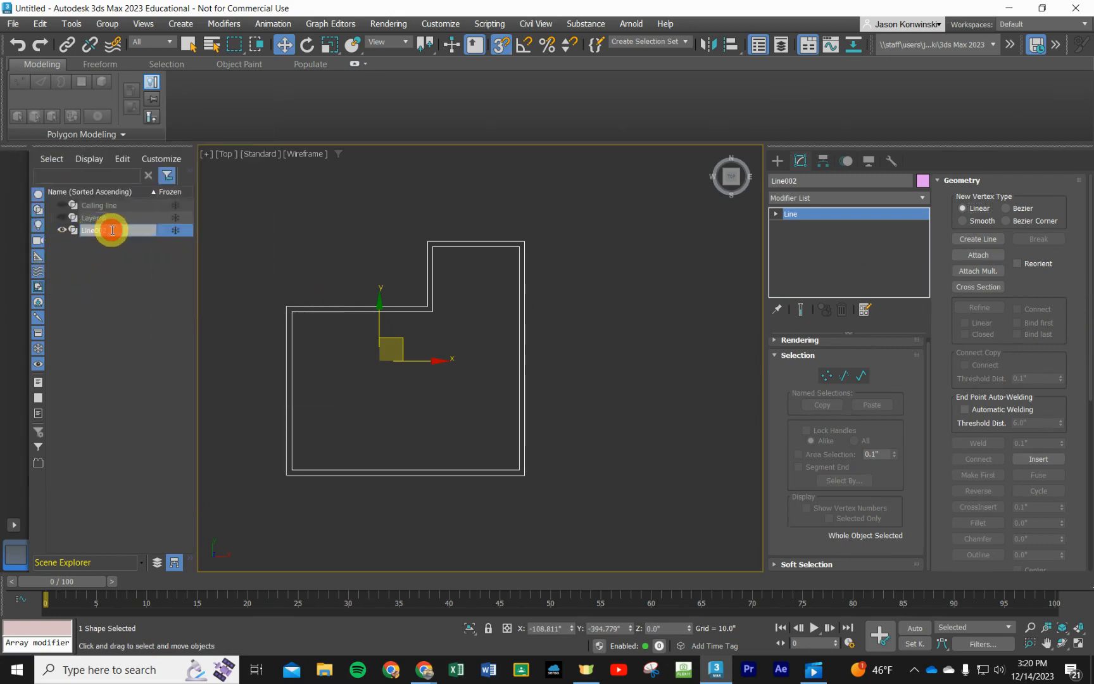
{"action": "left_click_drag", "start_coordinate": [112, 230], "coordinate": [82, 230]}
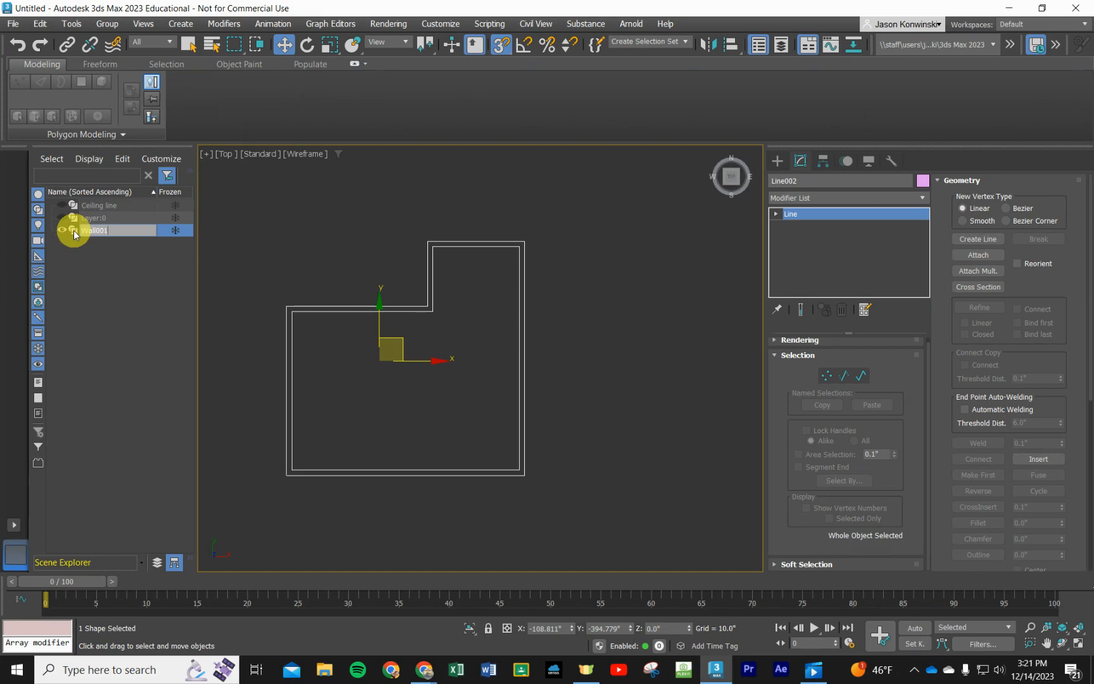
{"action": "type", "text": "Wall001"}
{"action": "left_click", "coordinate": [97, 270]}
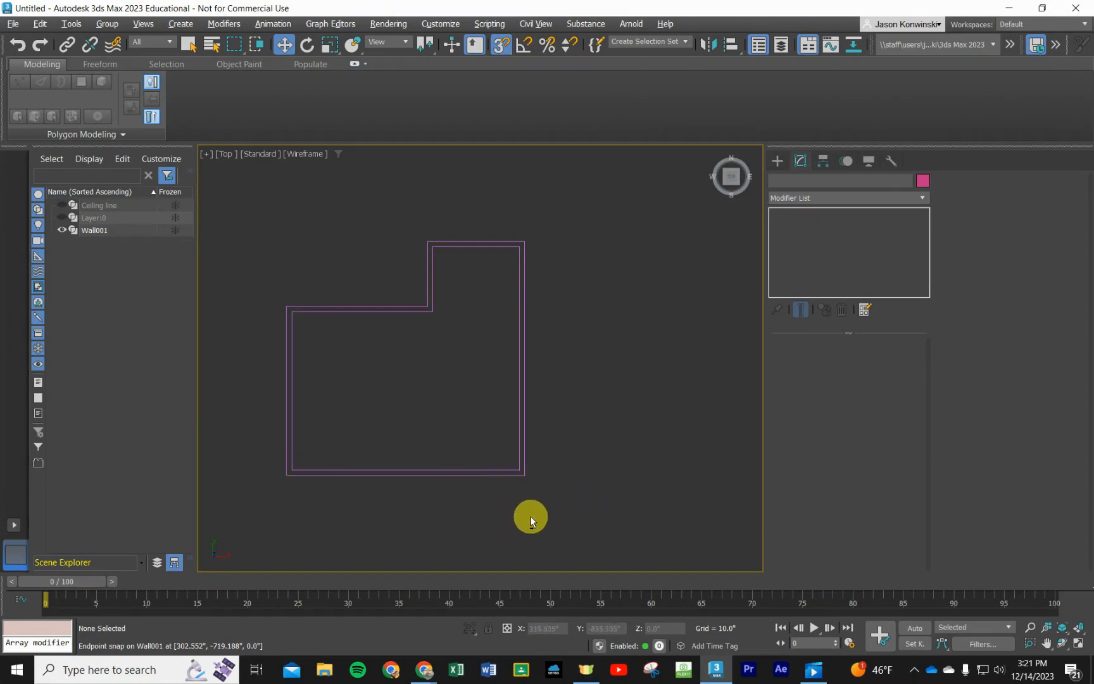
Save the scene in the scenes folder as a 3ds Max file named 8a Interior Scene.
{"action": "middle_click_drag", "start_coordinate": [530, 516], "coordinate": [639, 329], "text": "alt"}
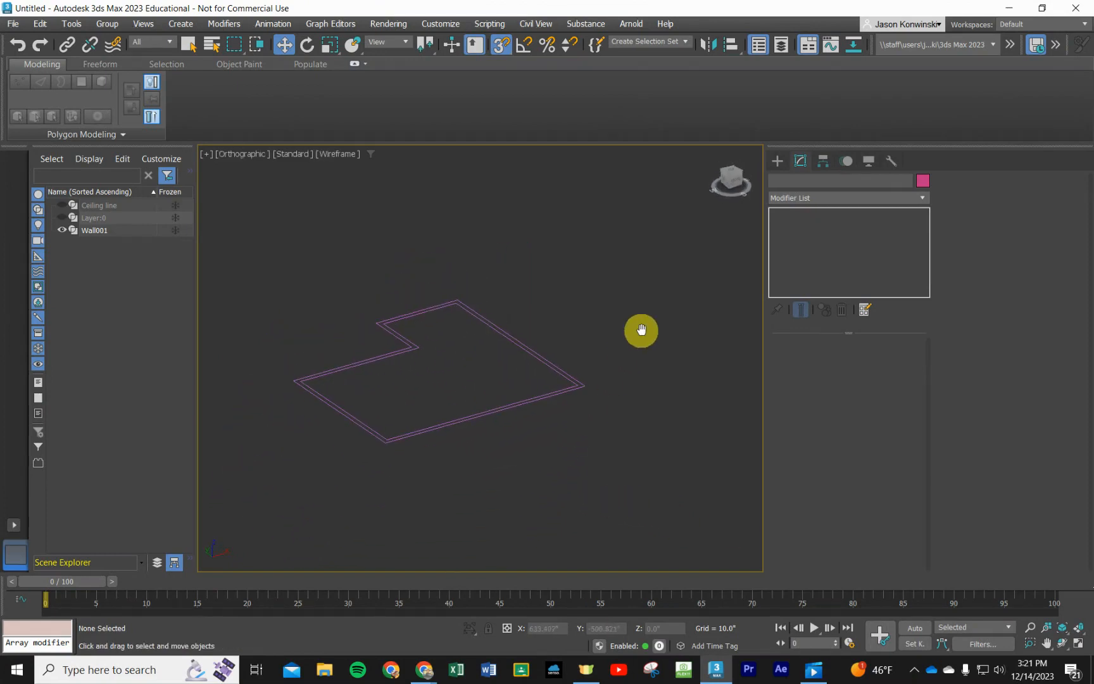
{"action": "left_click", "coordinate": [14, 24]}
{"action": "mouse_move", "coordinate": [45, 222]}
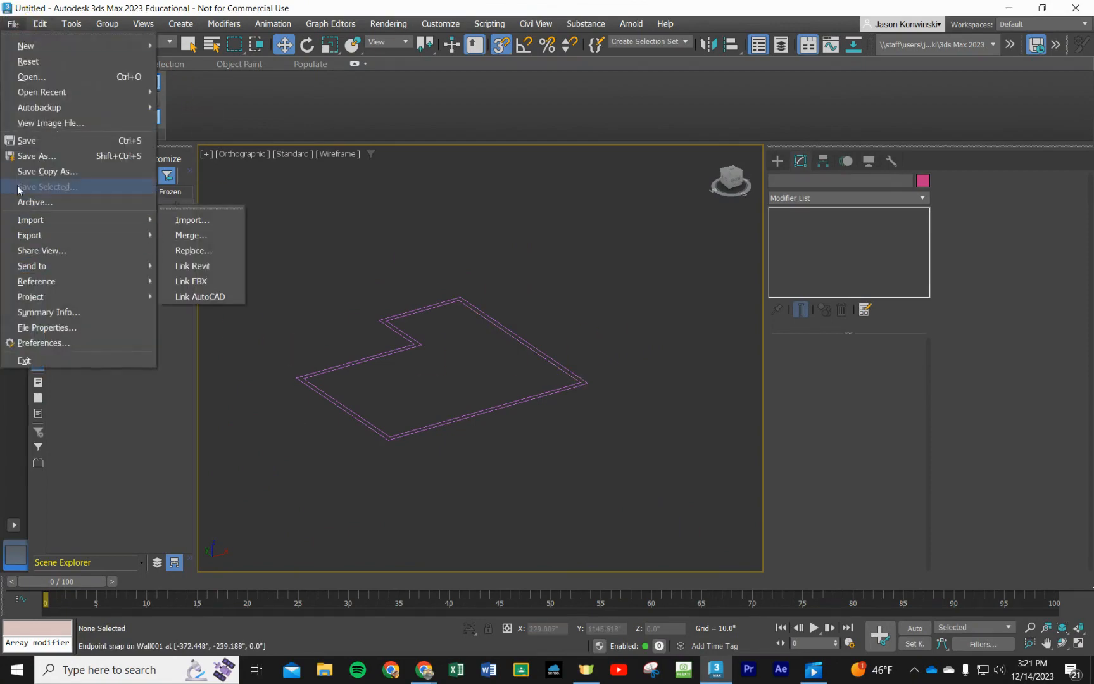
{"action": "left_click", "coordinate": [37, 156]}
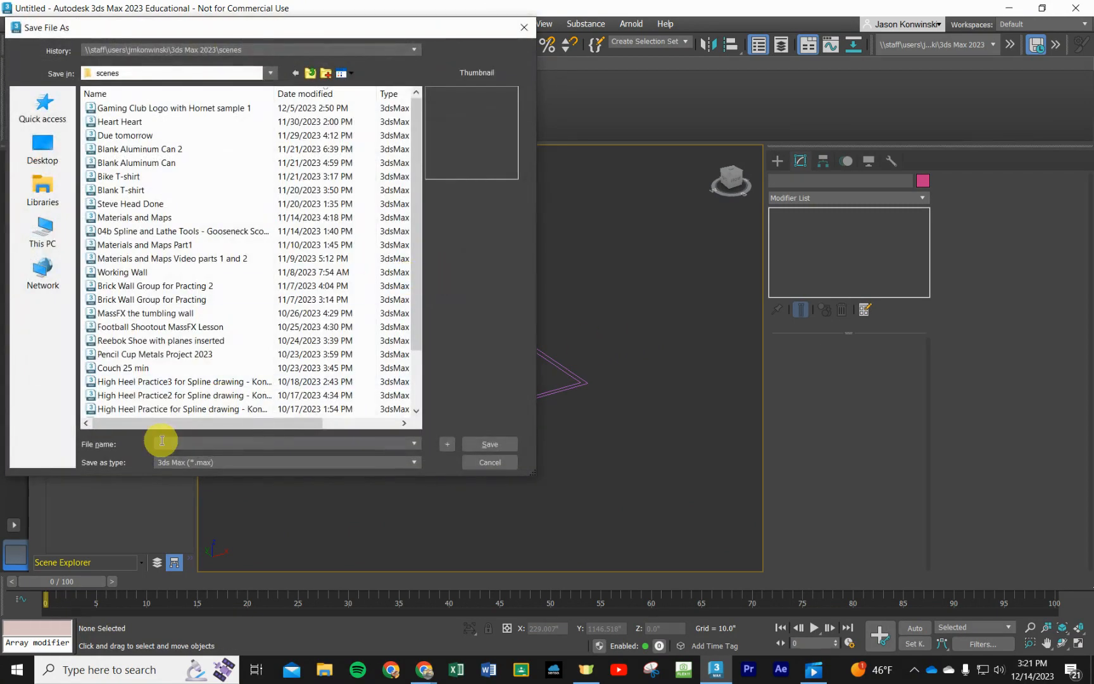
{"action": "left_click", "coordinate": [184, 439]}
{"action": "left_click", "coordinate": [478, 444]}
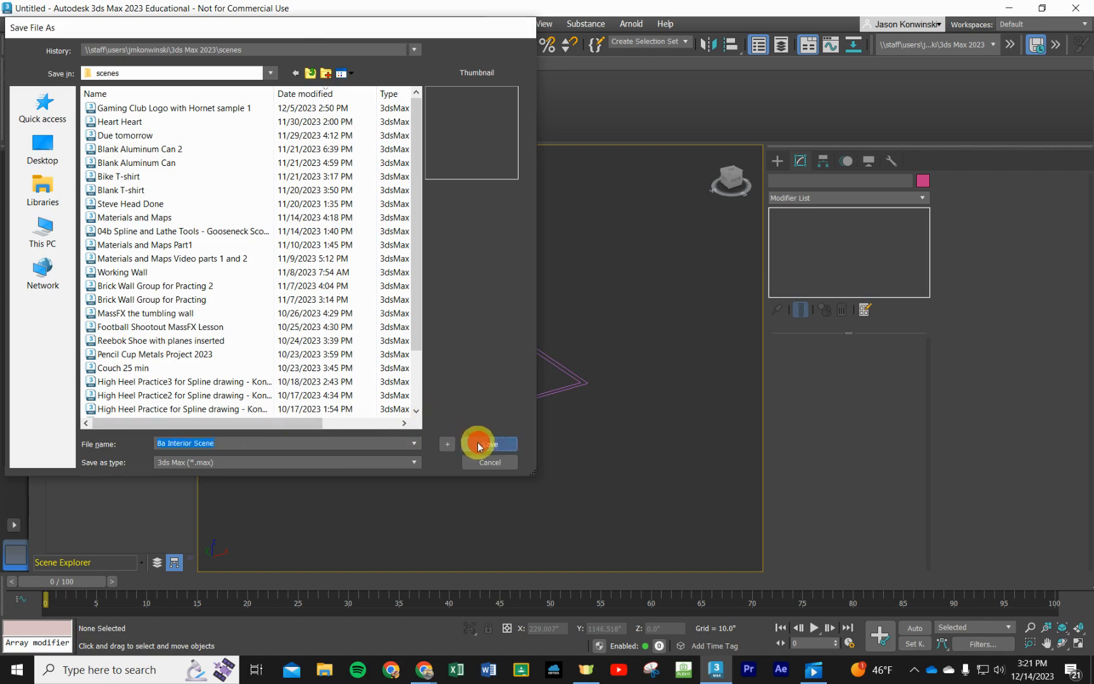